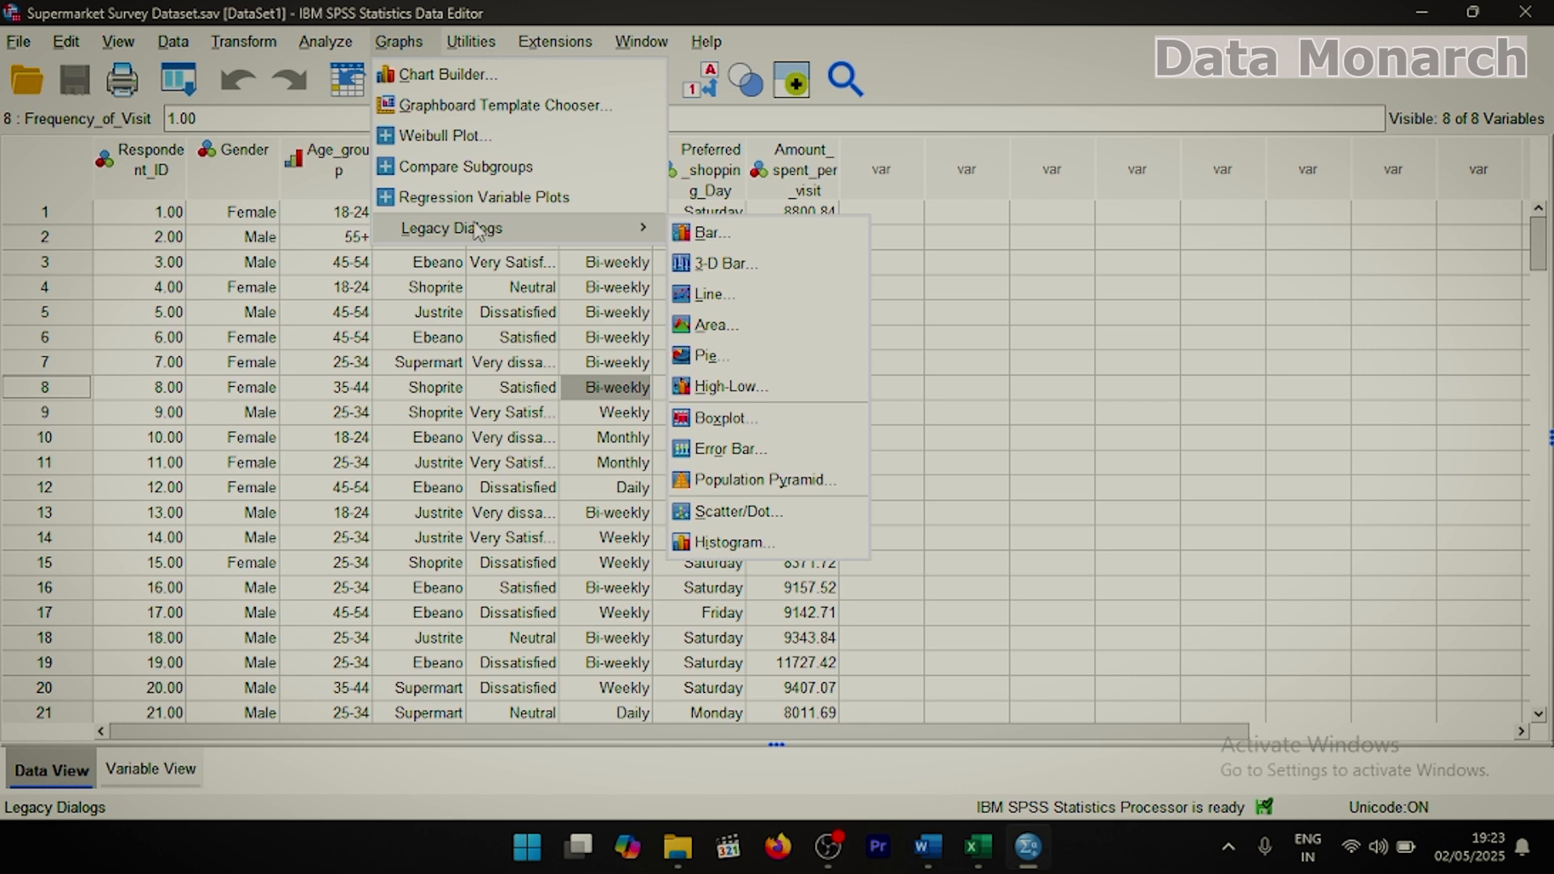
Define a simple bar chart using summaries for groups of cases, with bars representing the mean of Satisfaction_Level.
{"action": "left_click", "coordinate": [711, 235]}
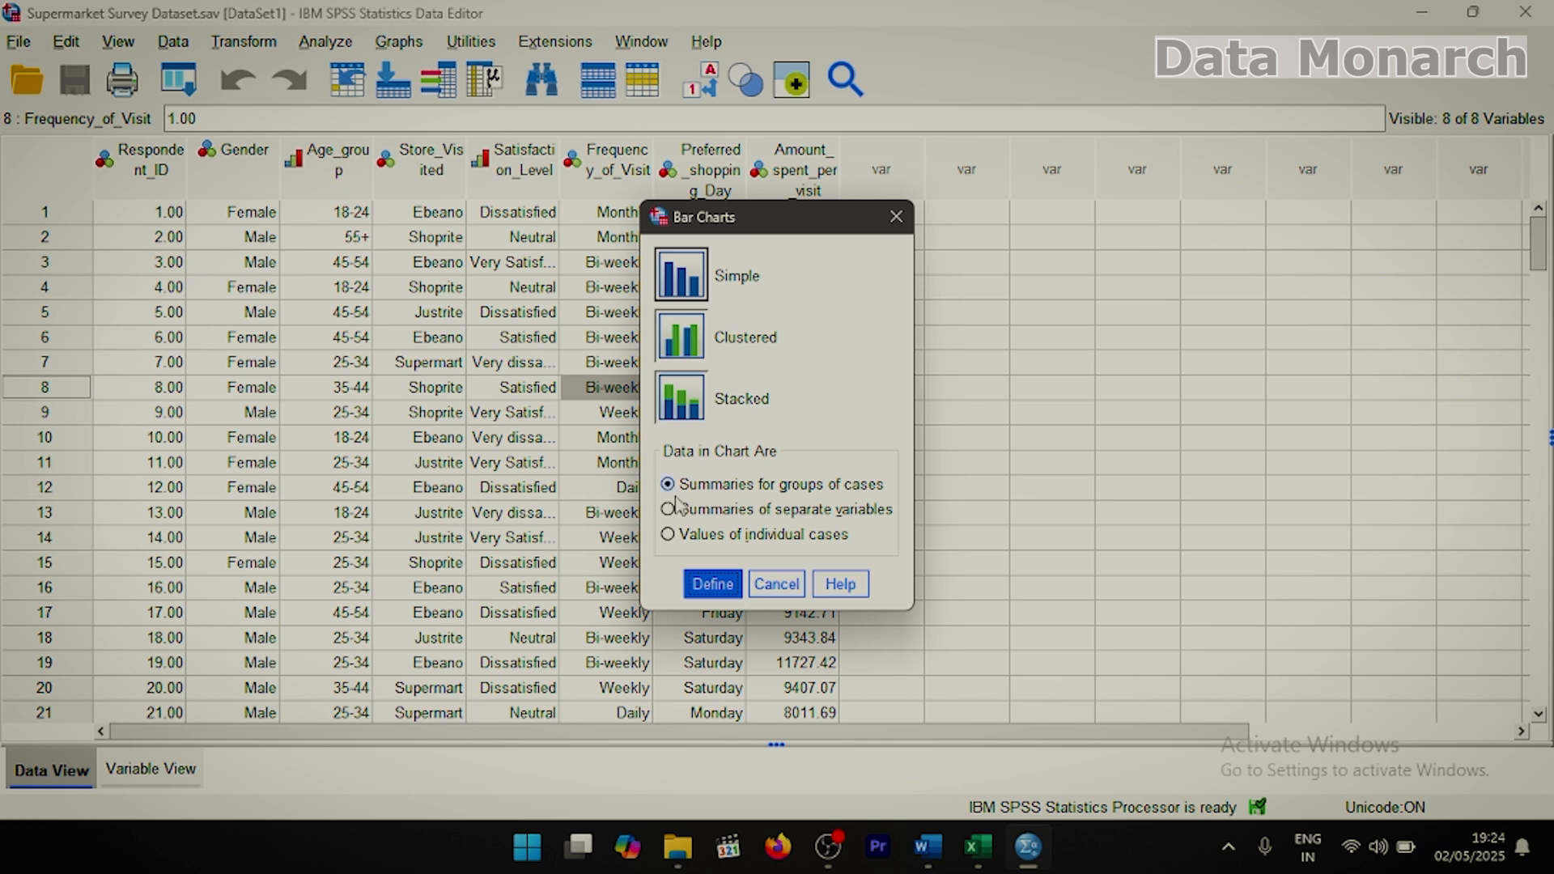
{"action": "left_click", "coordinate": [712, 584]}
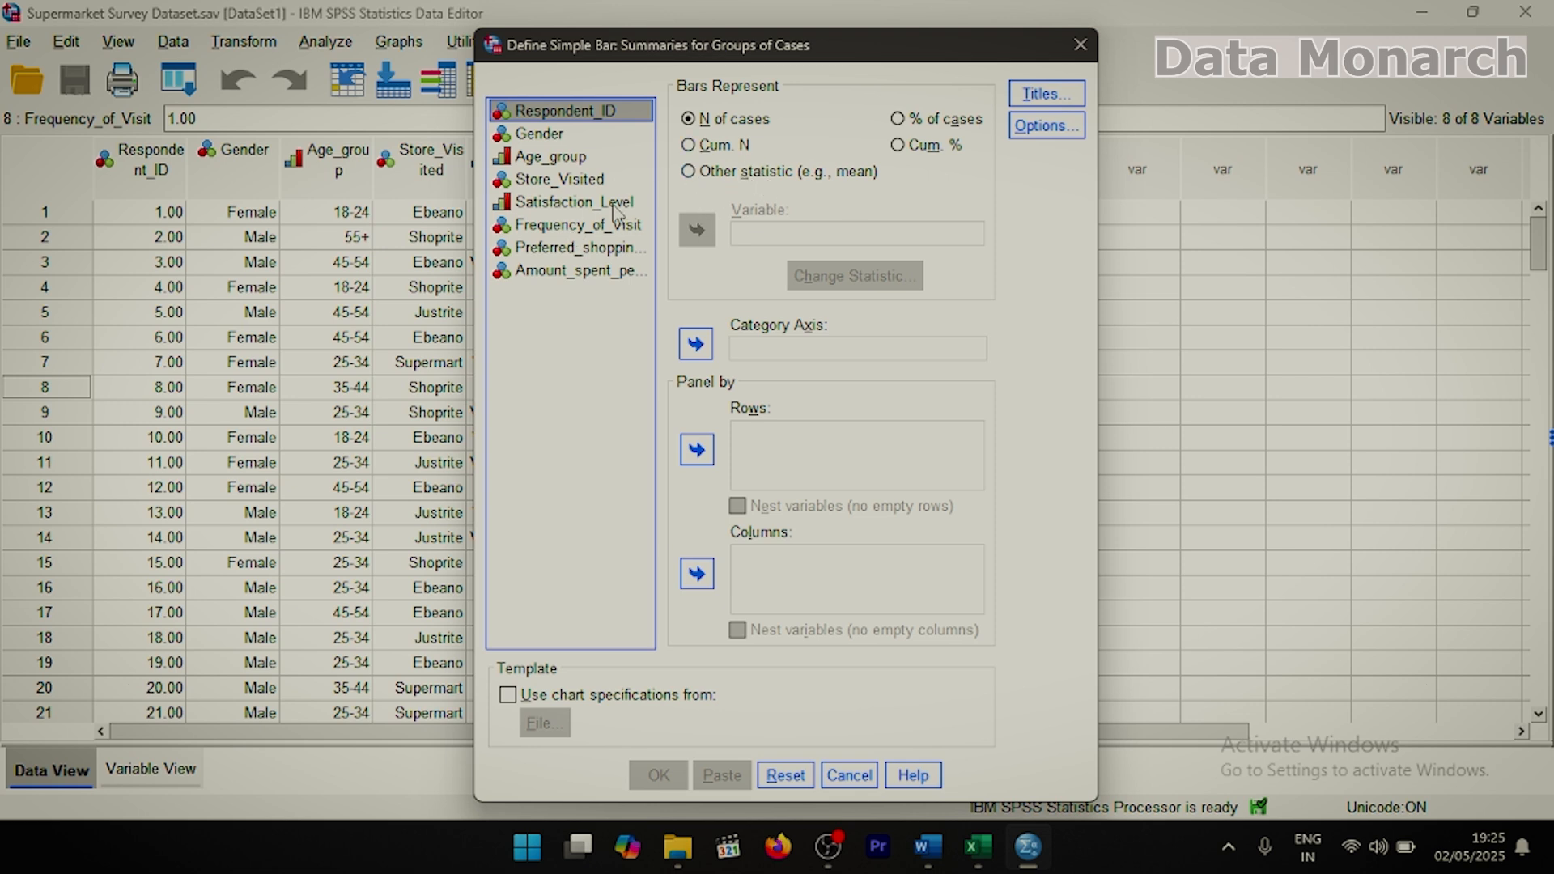
{"action": "left_click", "coordinate": [688, 172]}
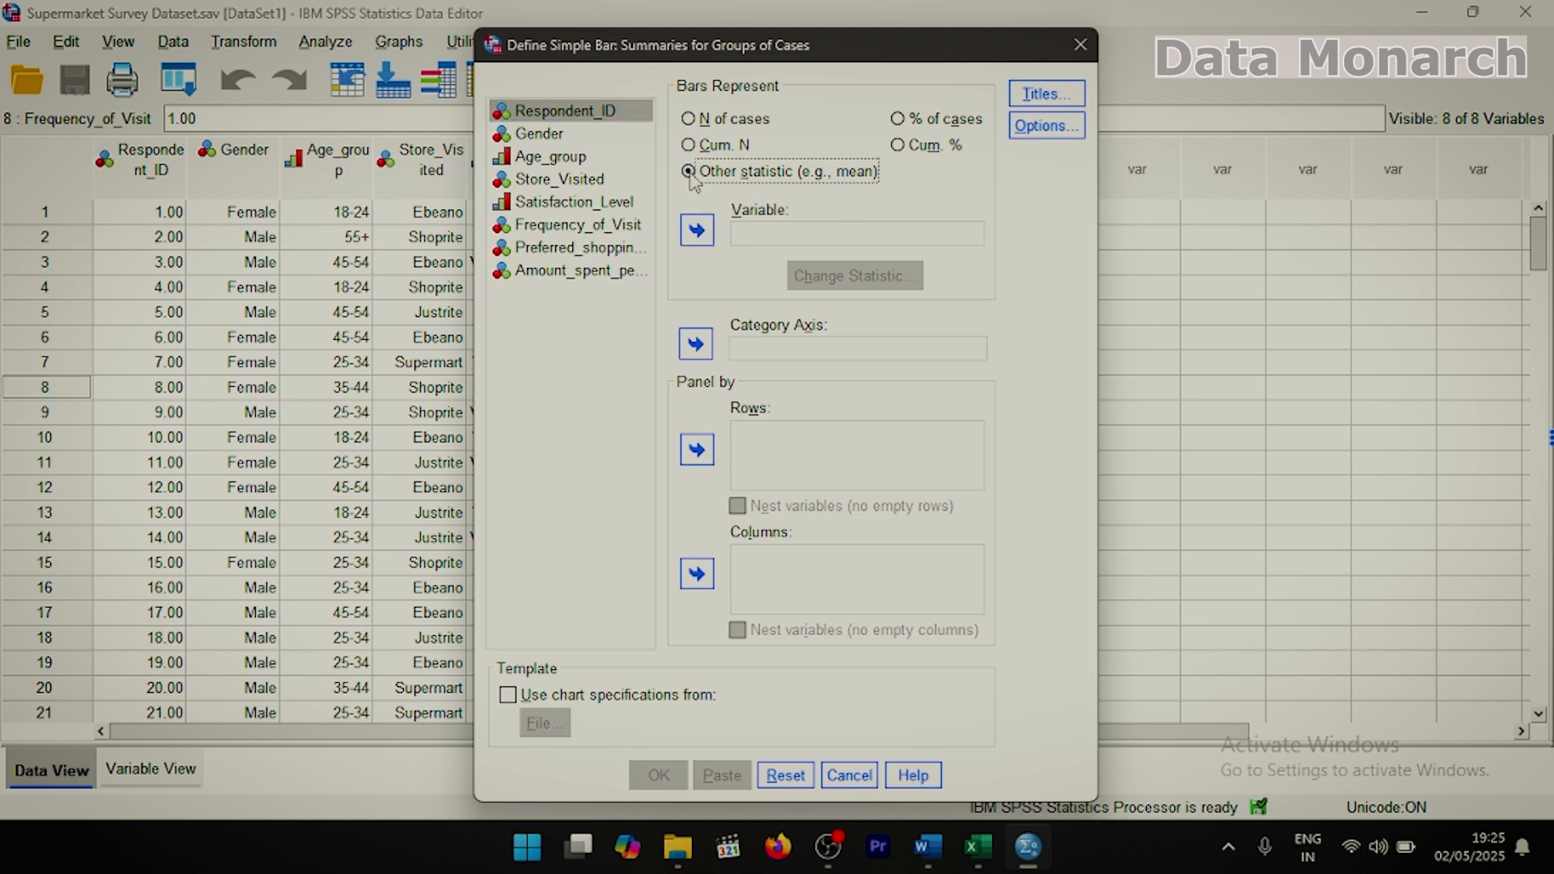
{"action": "left_click", "coordinate": [594, 212]}
{"action": "left_click", "coordinate": [594, 204]}
{"action": "left_click", "coordinate": [697, 230]}
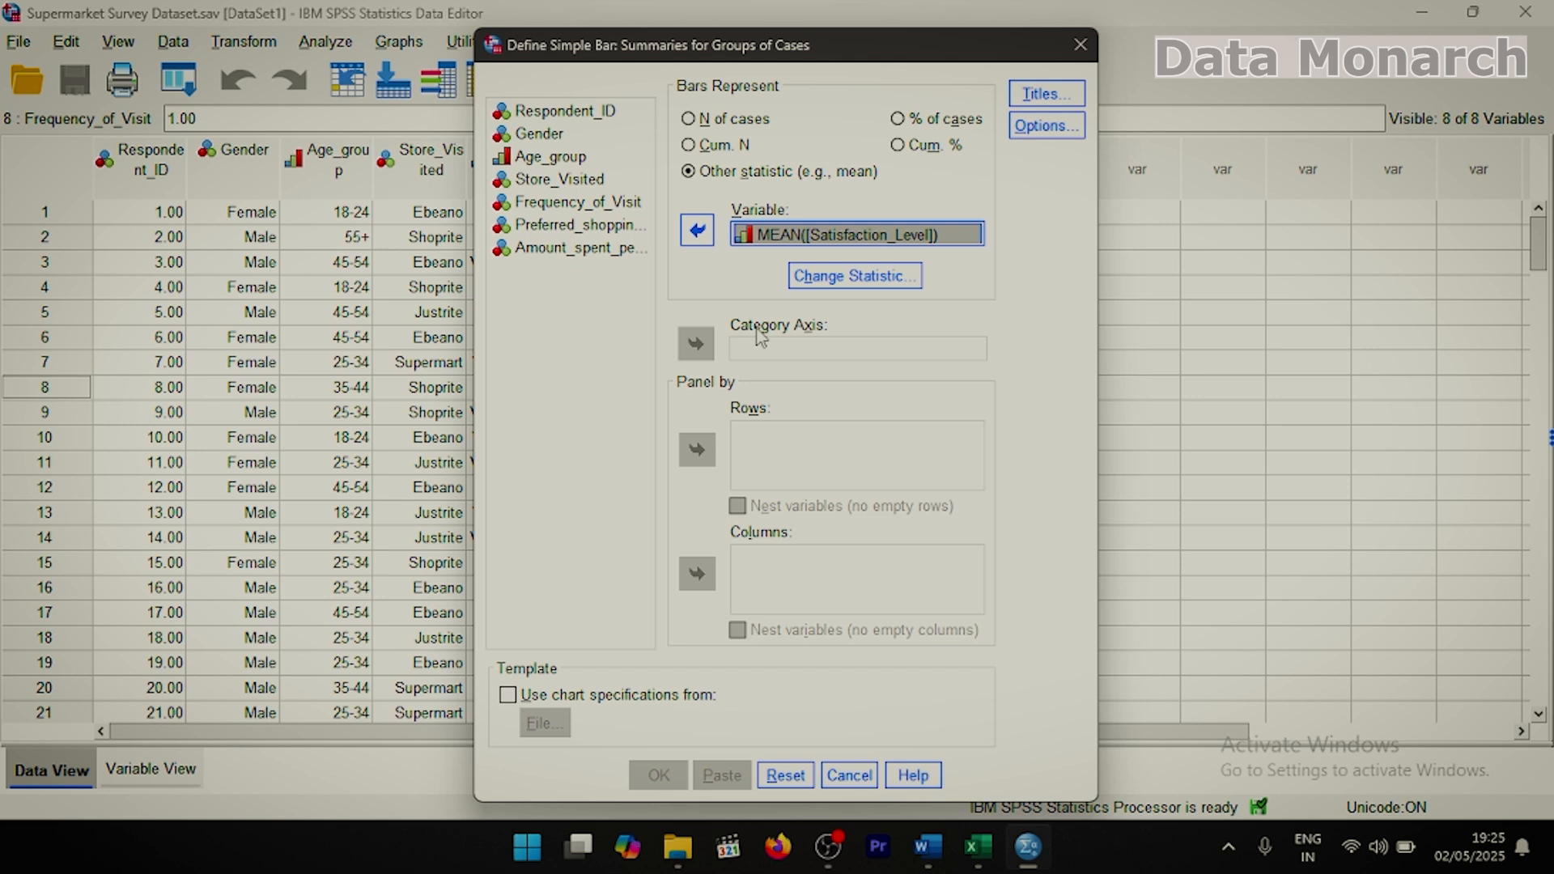
Set Gender as the category axis and generate the bar chart.
{"action": "left_click", "coordinate": [541, 135]}
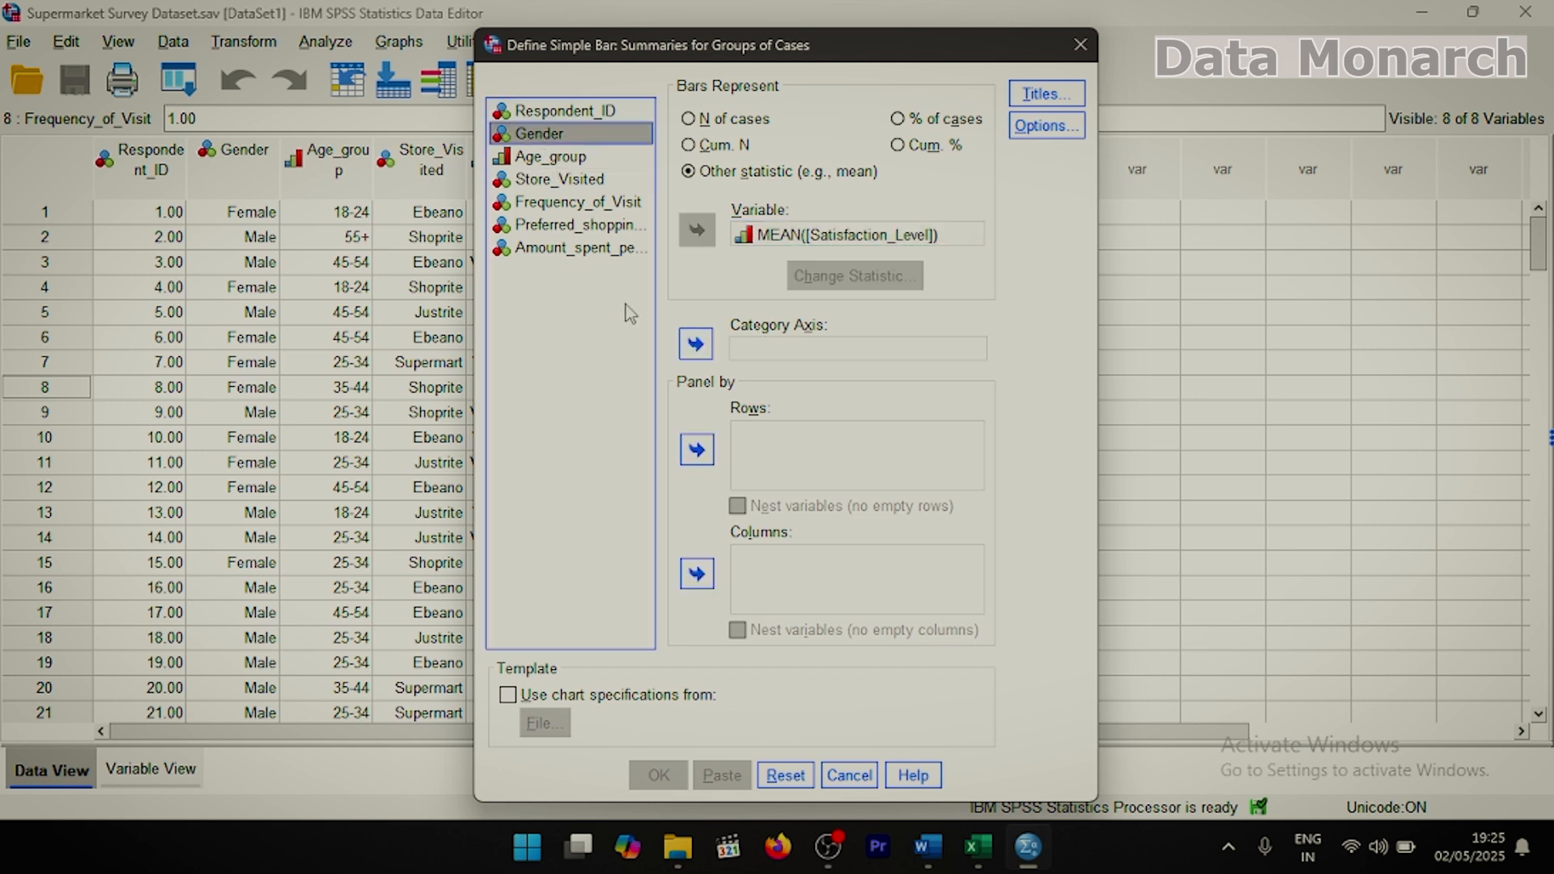
{"action": "left_click", "coordinate": [697, 344]}
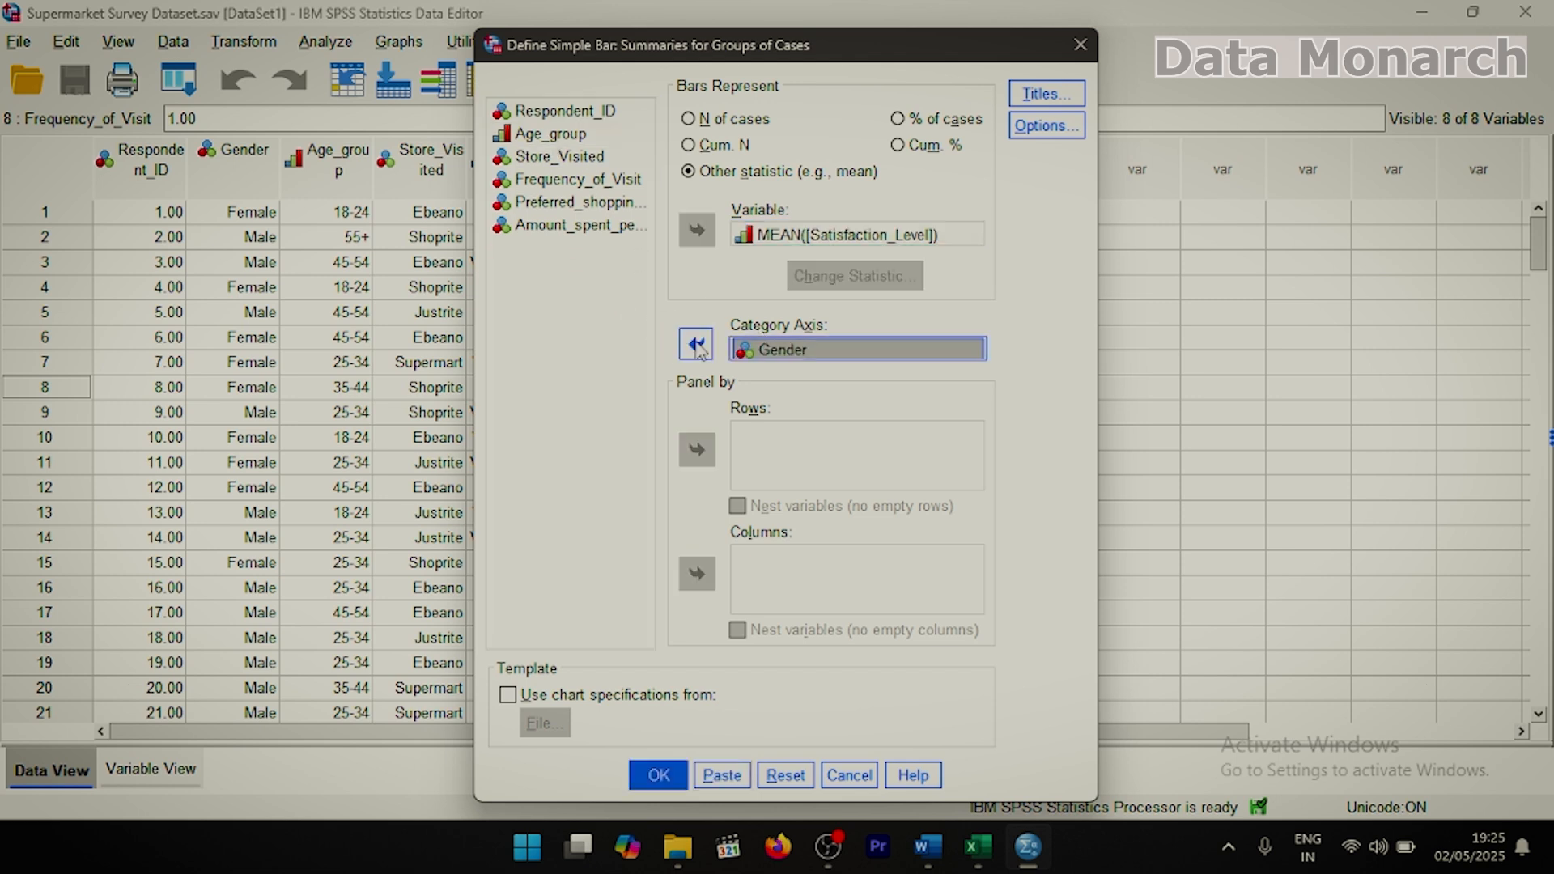
{"action": "left_click", "coordinate": [666, 785]}
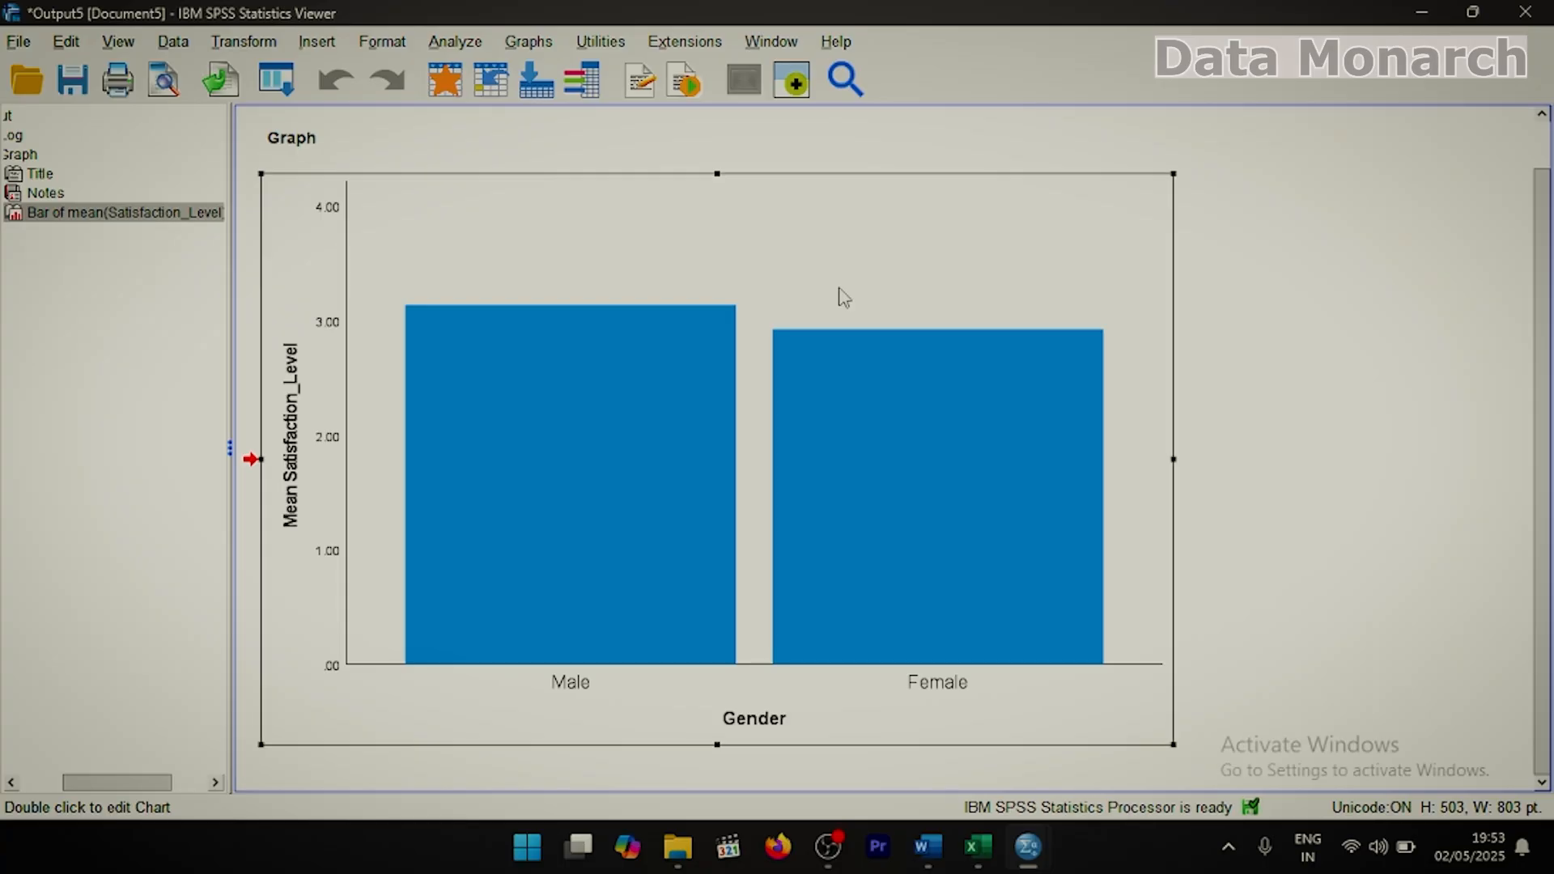
Open the bar chart in the Chart Editor and fill only the Male bar with dark orange-red.
{"action": "double_click", "coordinate": [841, 297]}
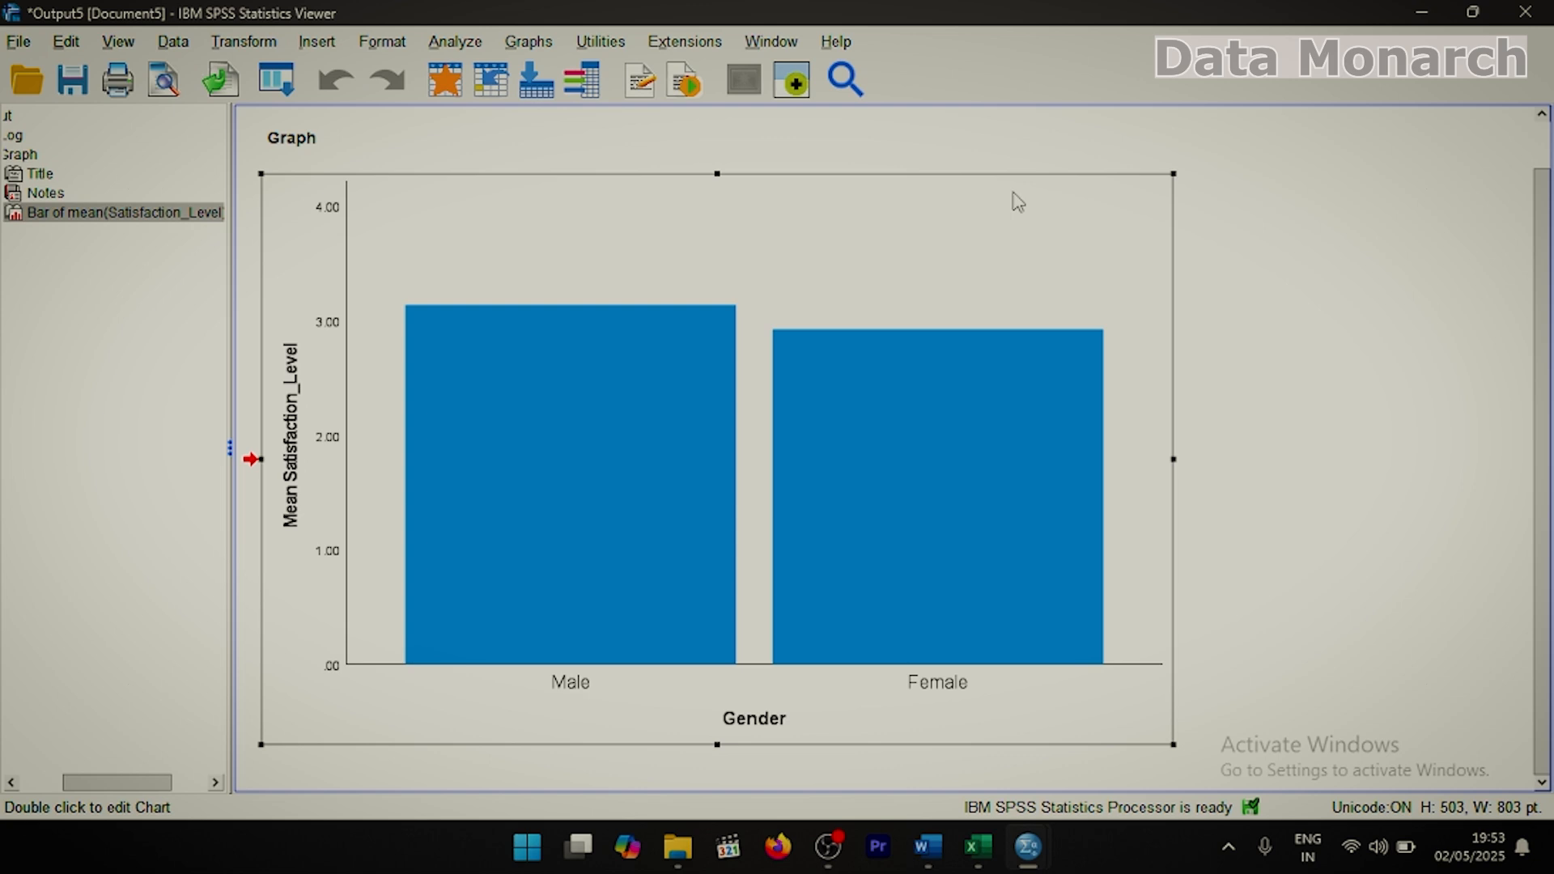
{"action": "right_click", "coordinate": [956, 277]}
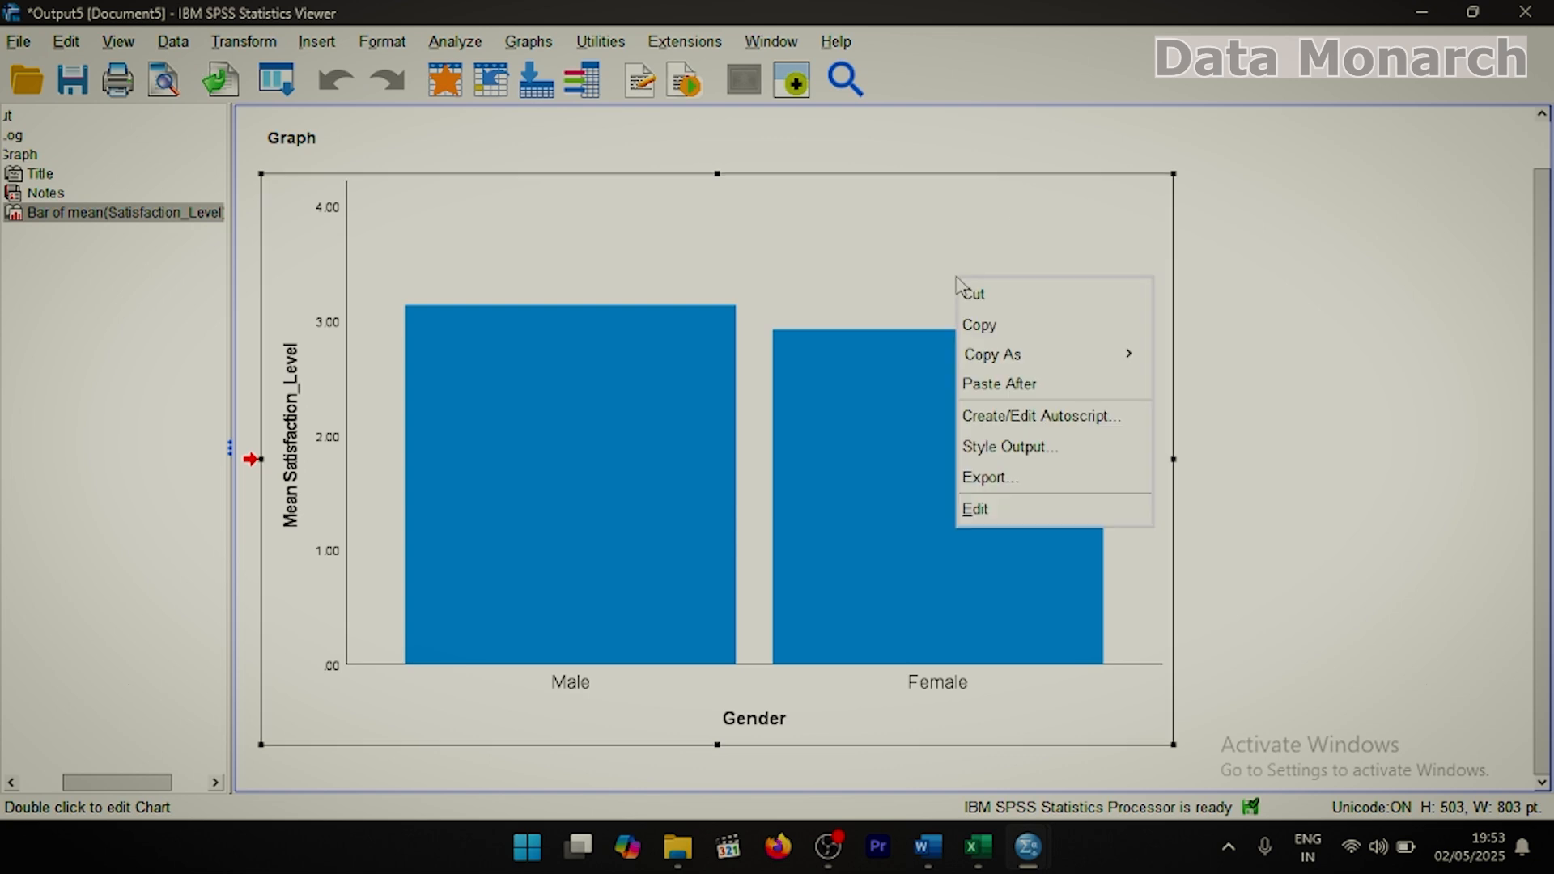
{"action": "double_click", "coordinate": [882, 253]}
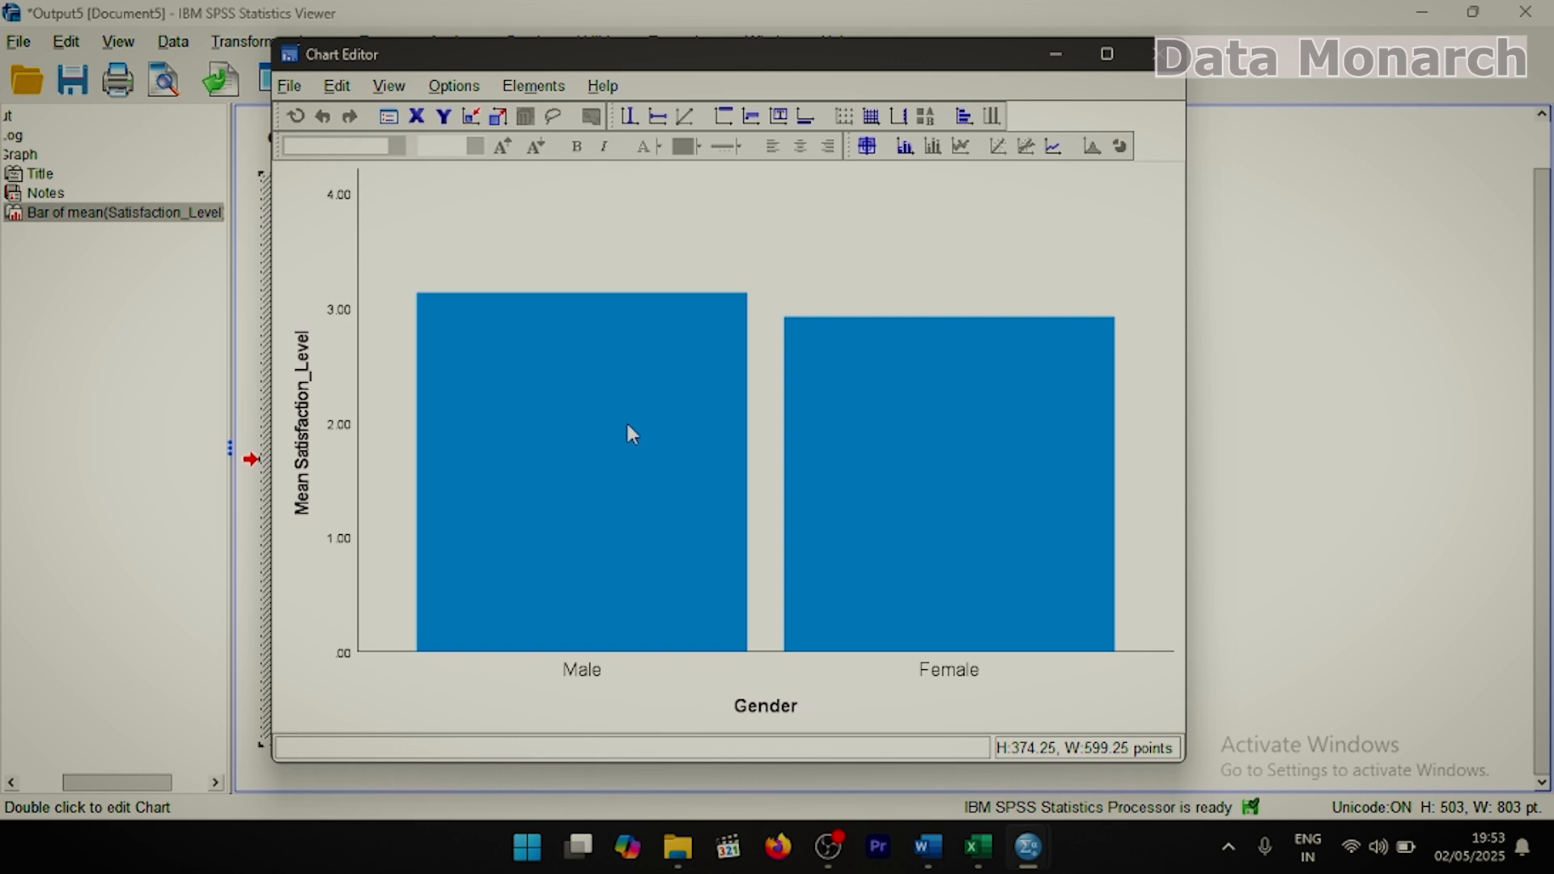
{"action": "left_click", "coordinate": [661, 386]}
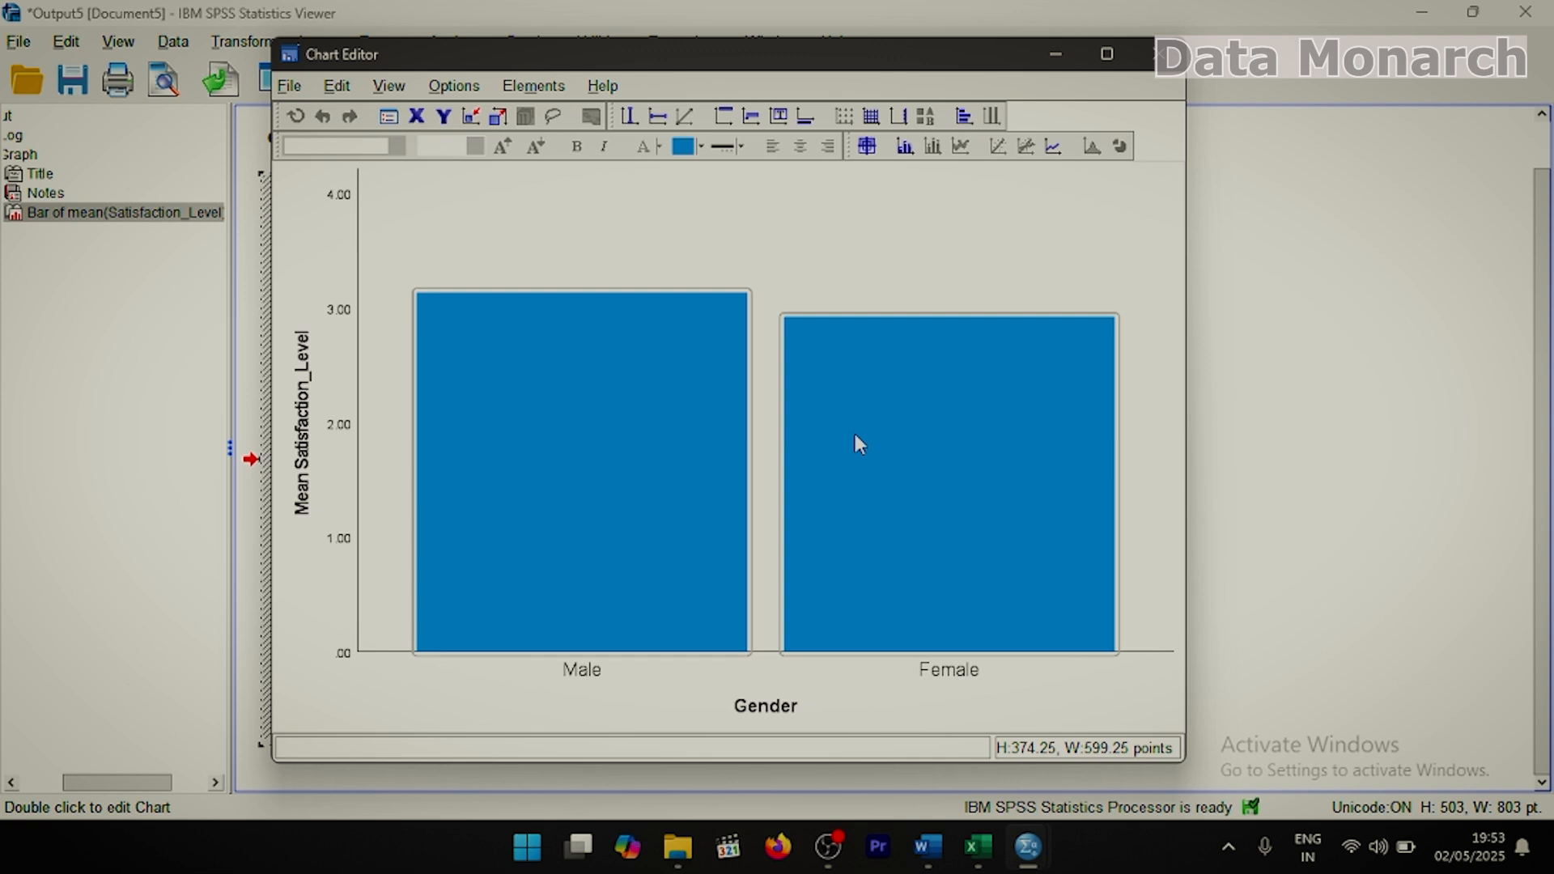
{"action": "left_click", "coordinate": [657, 455]}
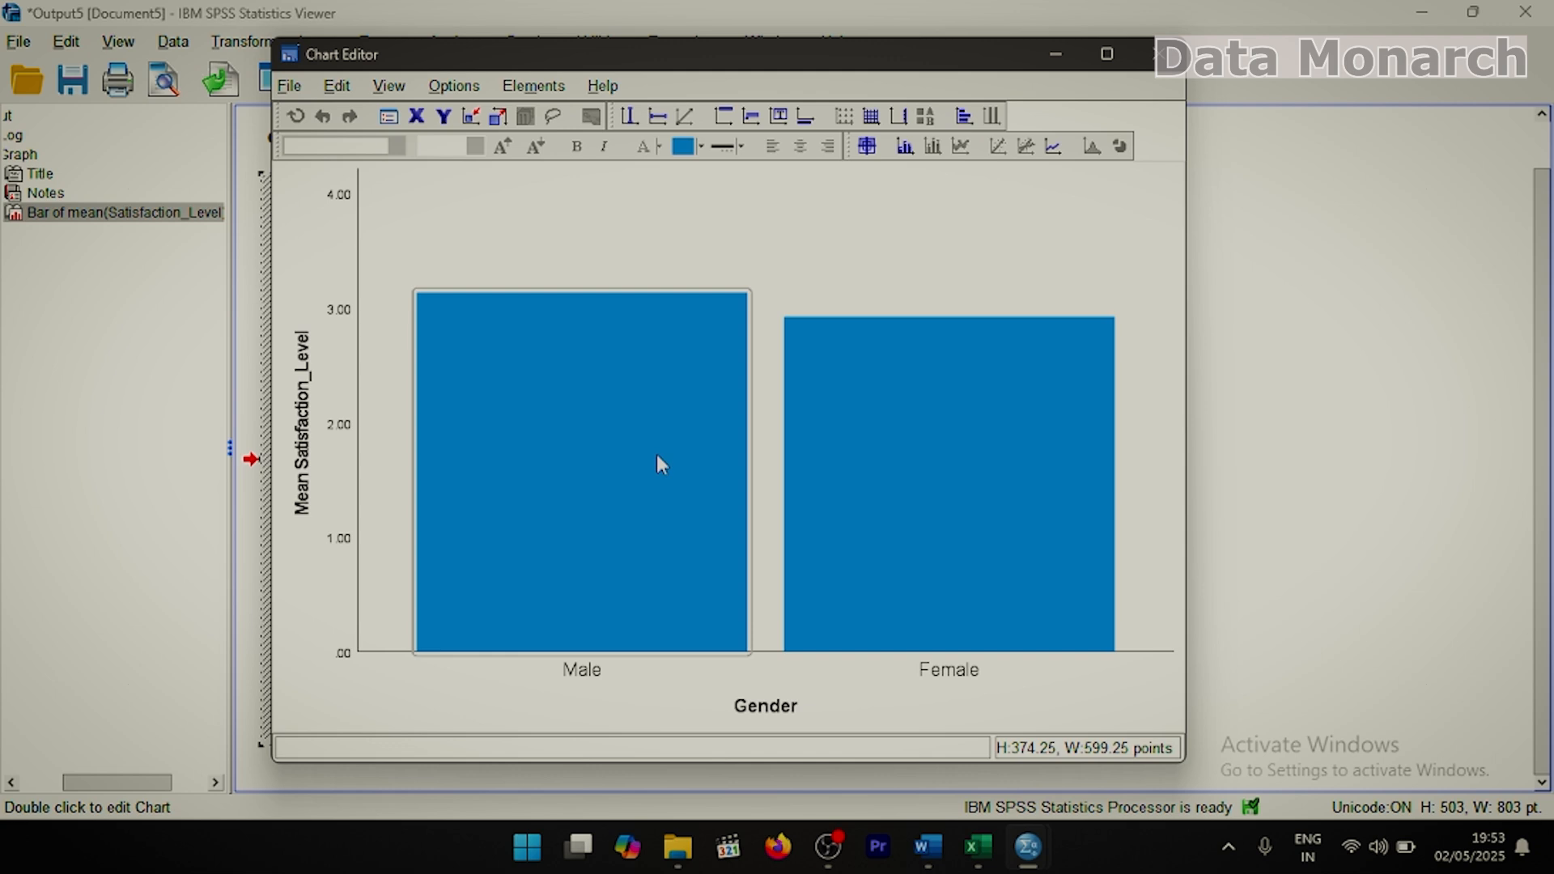
{"action": "left_click", "coordinate": [701, 148]}
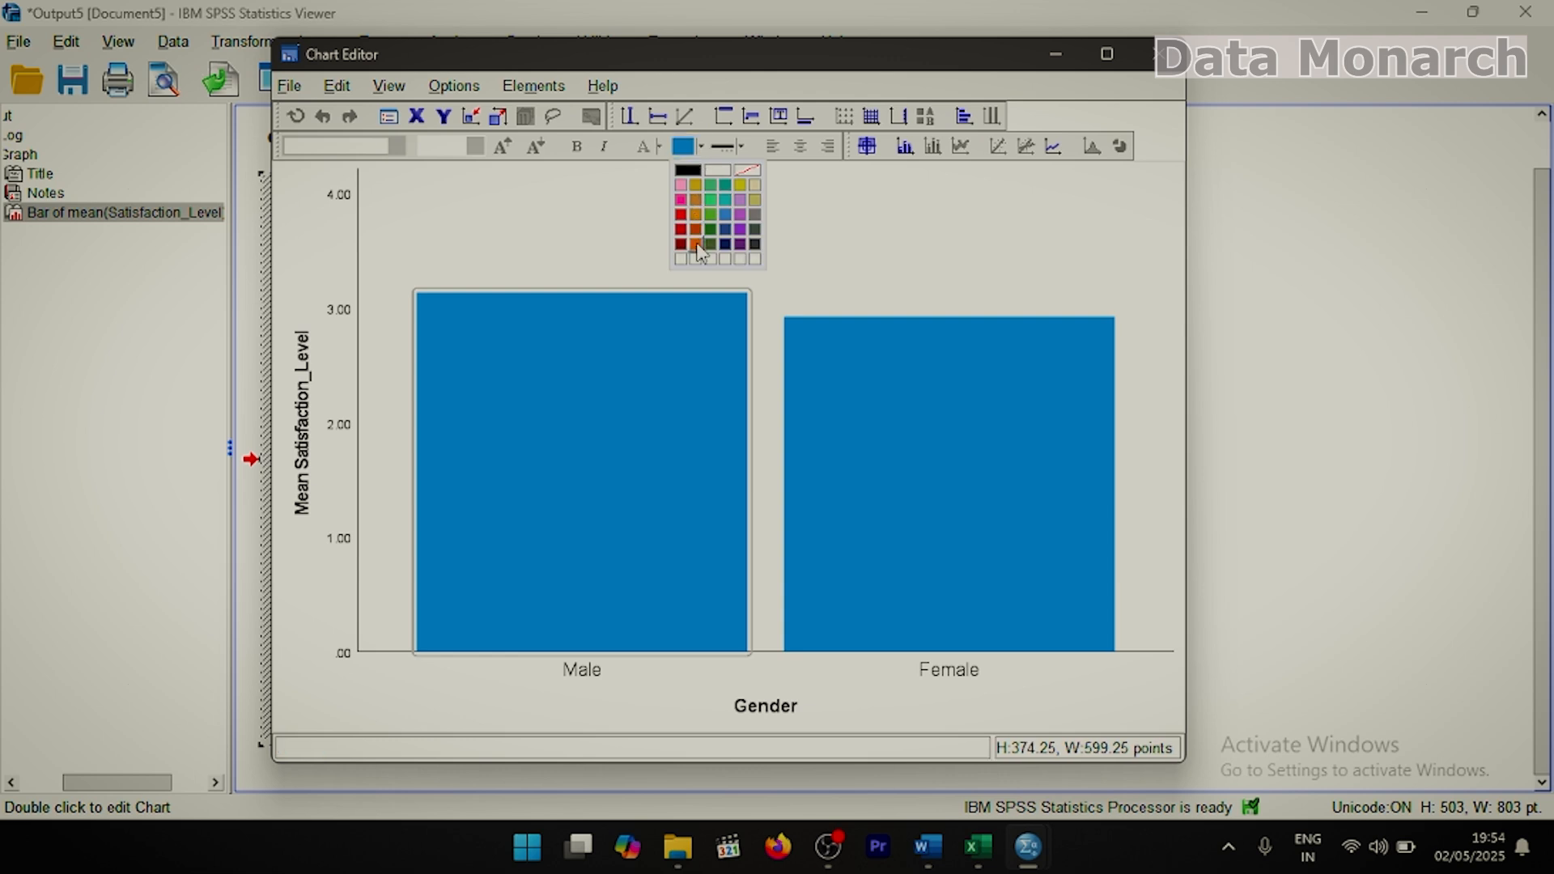
{"action": "left_click", "coordinate": [696, 242]}
{"action": "left_click", "coordinate": [701, 150]}
{"action": "left_click", "coordinate": [692, 230]}
{"action": "left_click", "coordinate": [738, 226]}
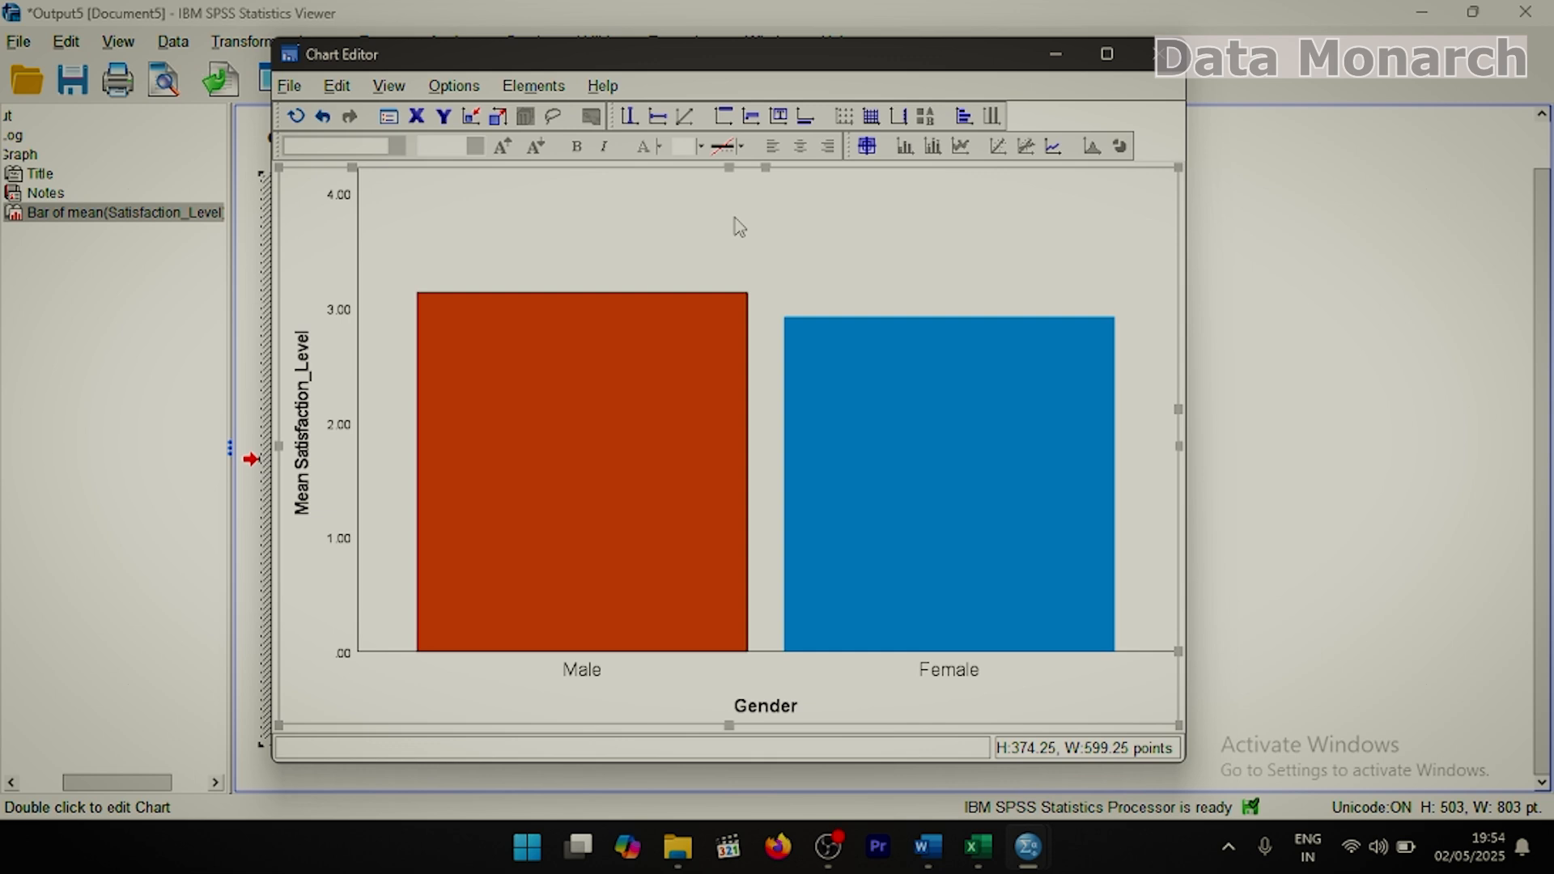
Show data labels for Satisfaction_Level on both bars and move each label just above its bar.
{"action": "left_click", "coordinate": [700, 369]}
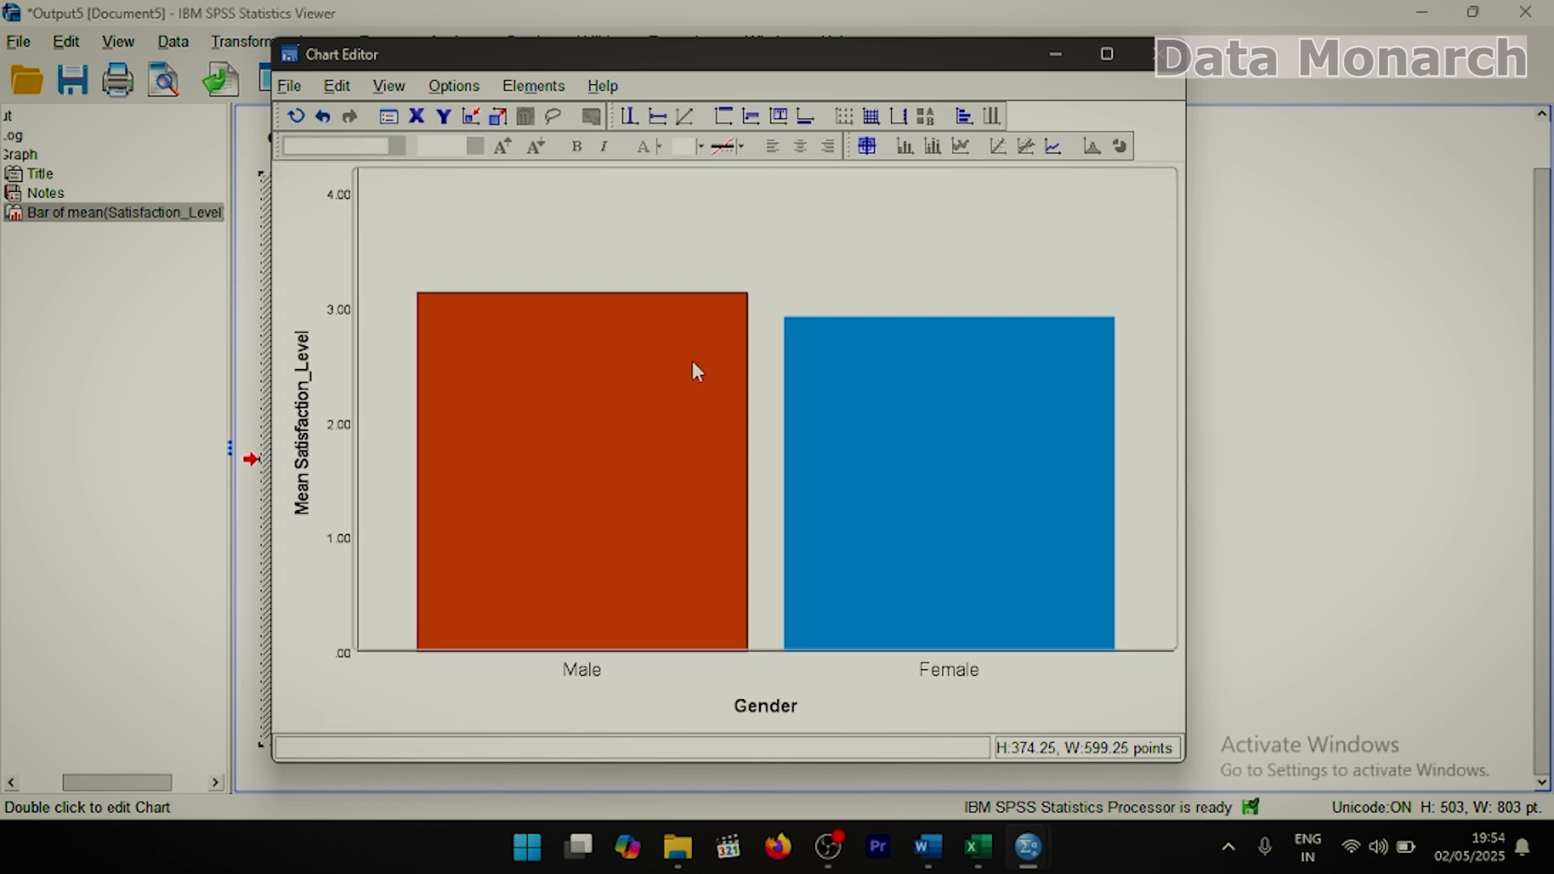
{"action": "left_click", "coordinate": [692, 361]}
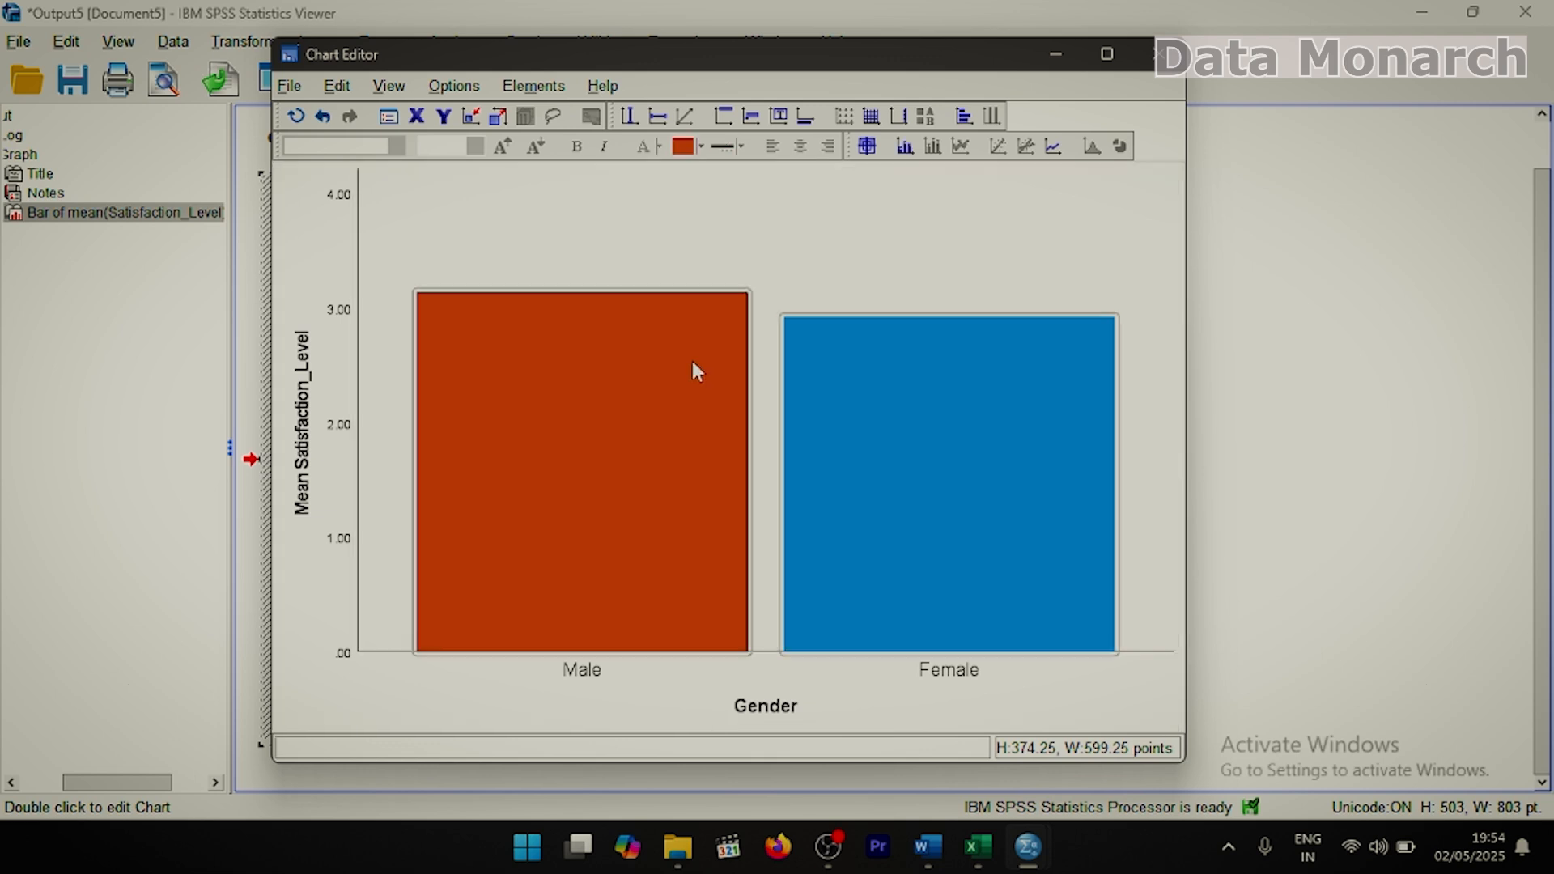
{"action": "left_click", "coordinate": [533, 86]}
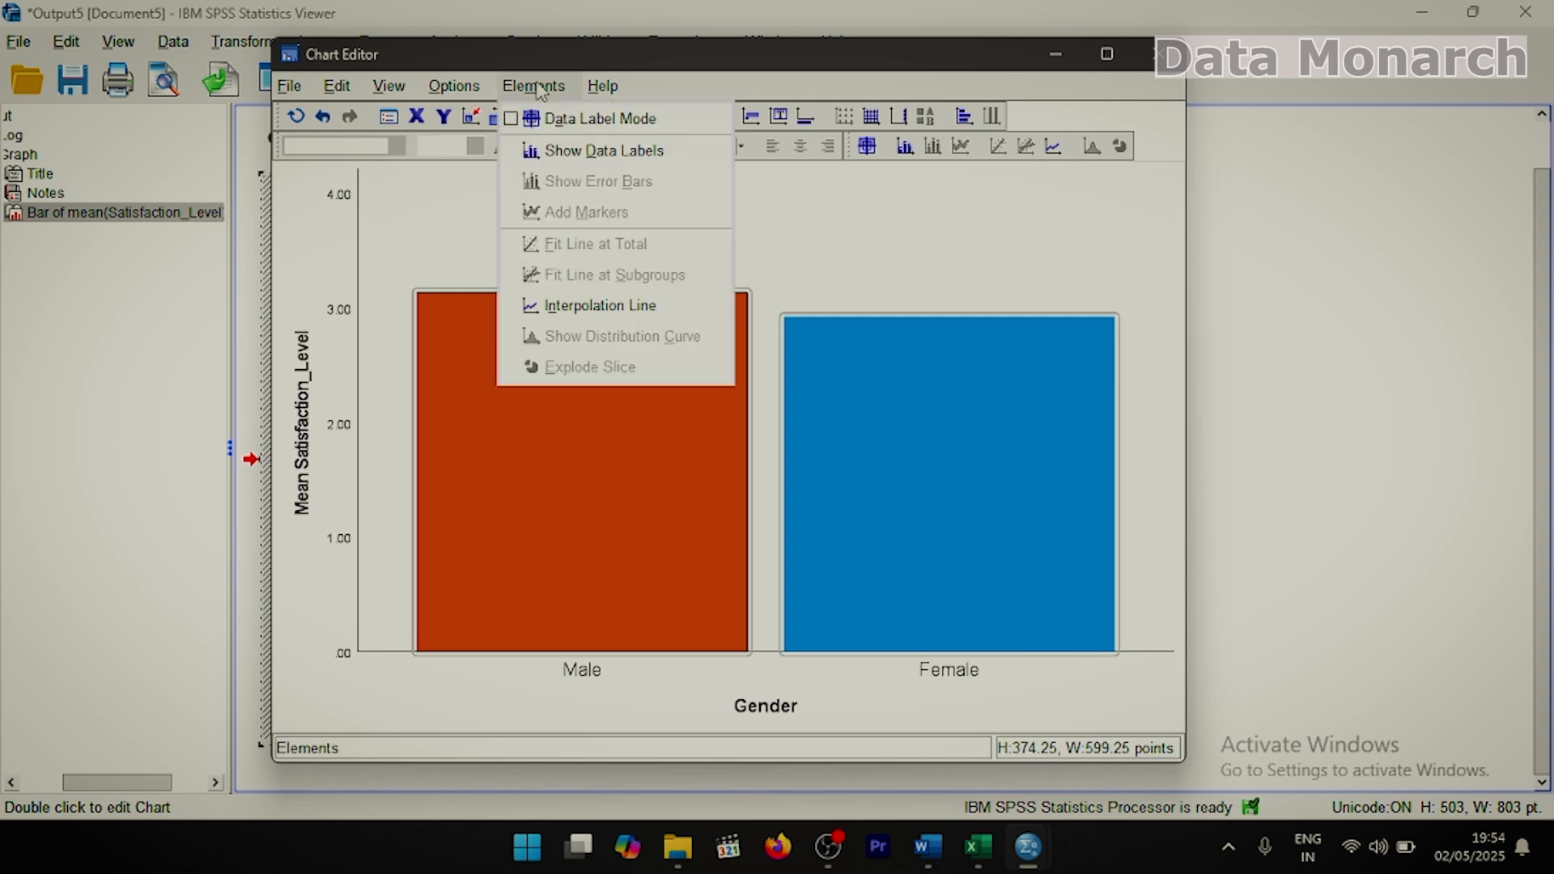
{"action": "left_click", "coordinate": [575, 152]}
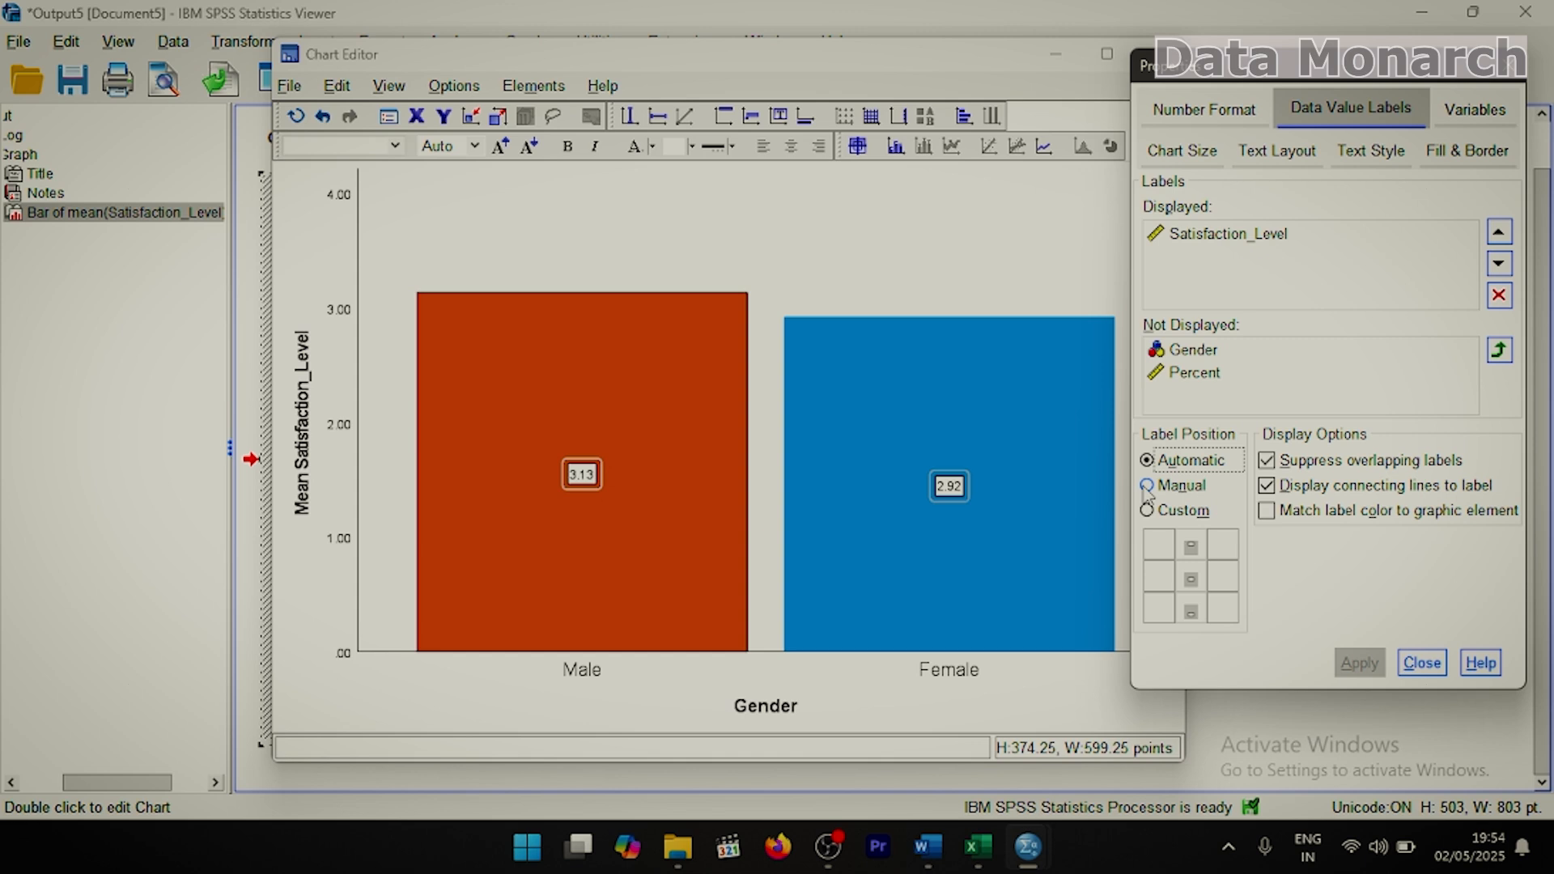
{"action": "left_click_drag", "start_coordinate": [939, 495], "coordinate": [935, 267]}
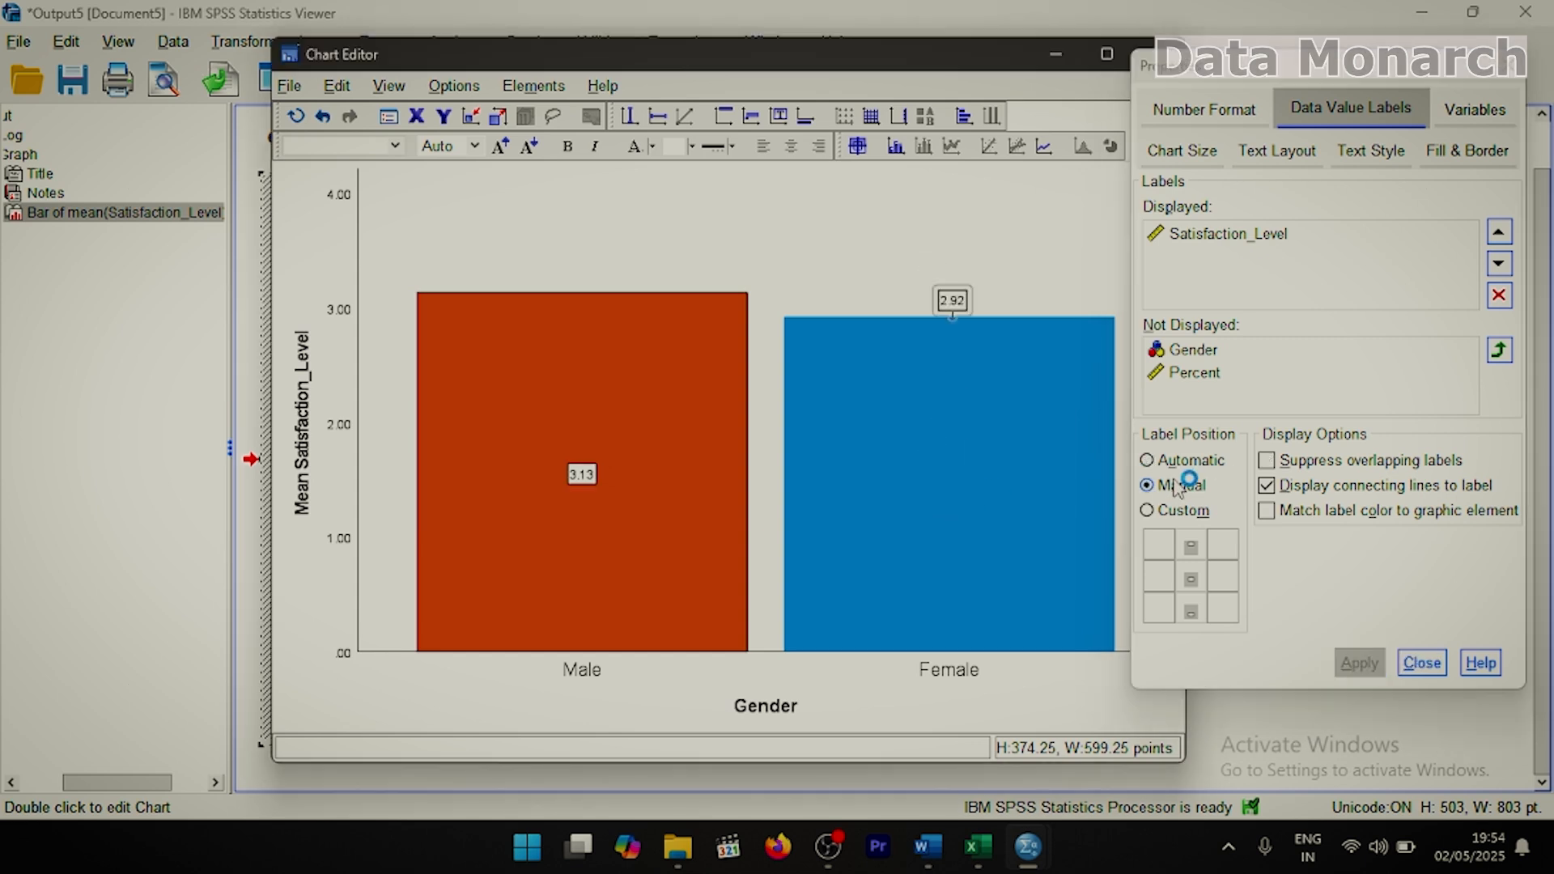
{"action": "left_click_drag", "start_coordinate": [581, 474], "coordinate": [591, 231]}
{"action": "left_click", "coordinate": [1429, 668]}
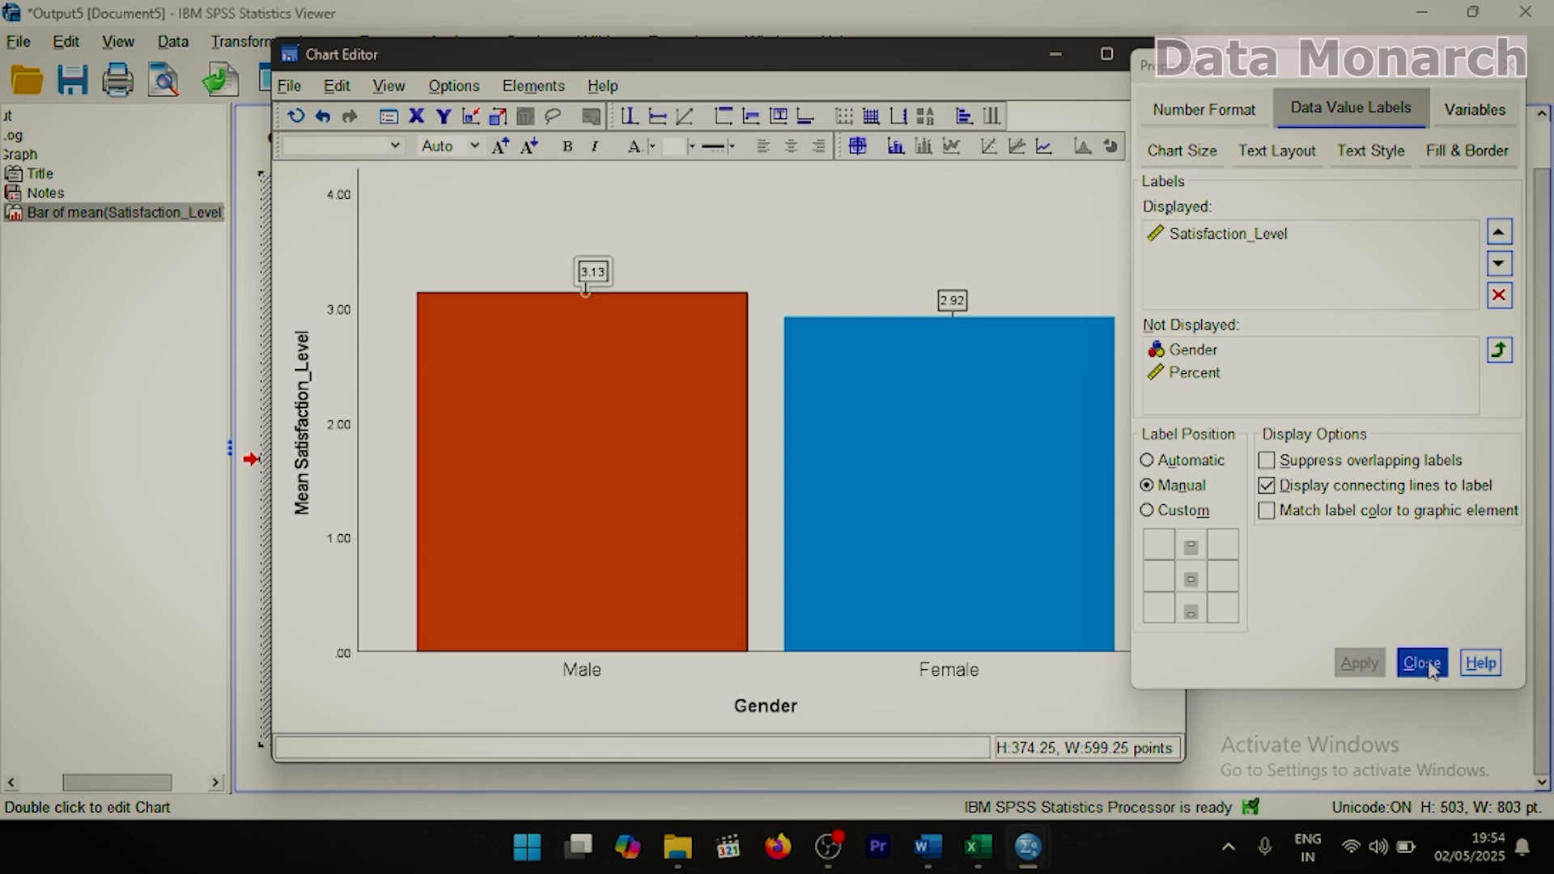
{"action": "left_click", "coordinate": [868, 267]}
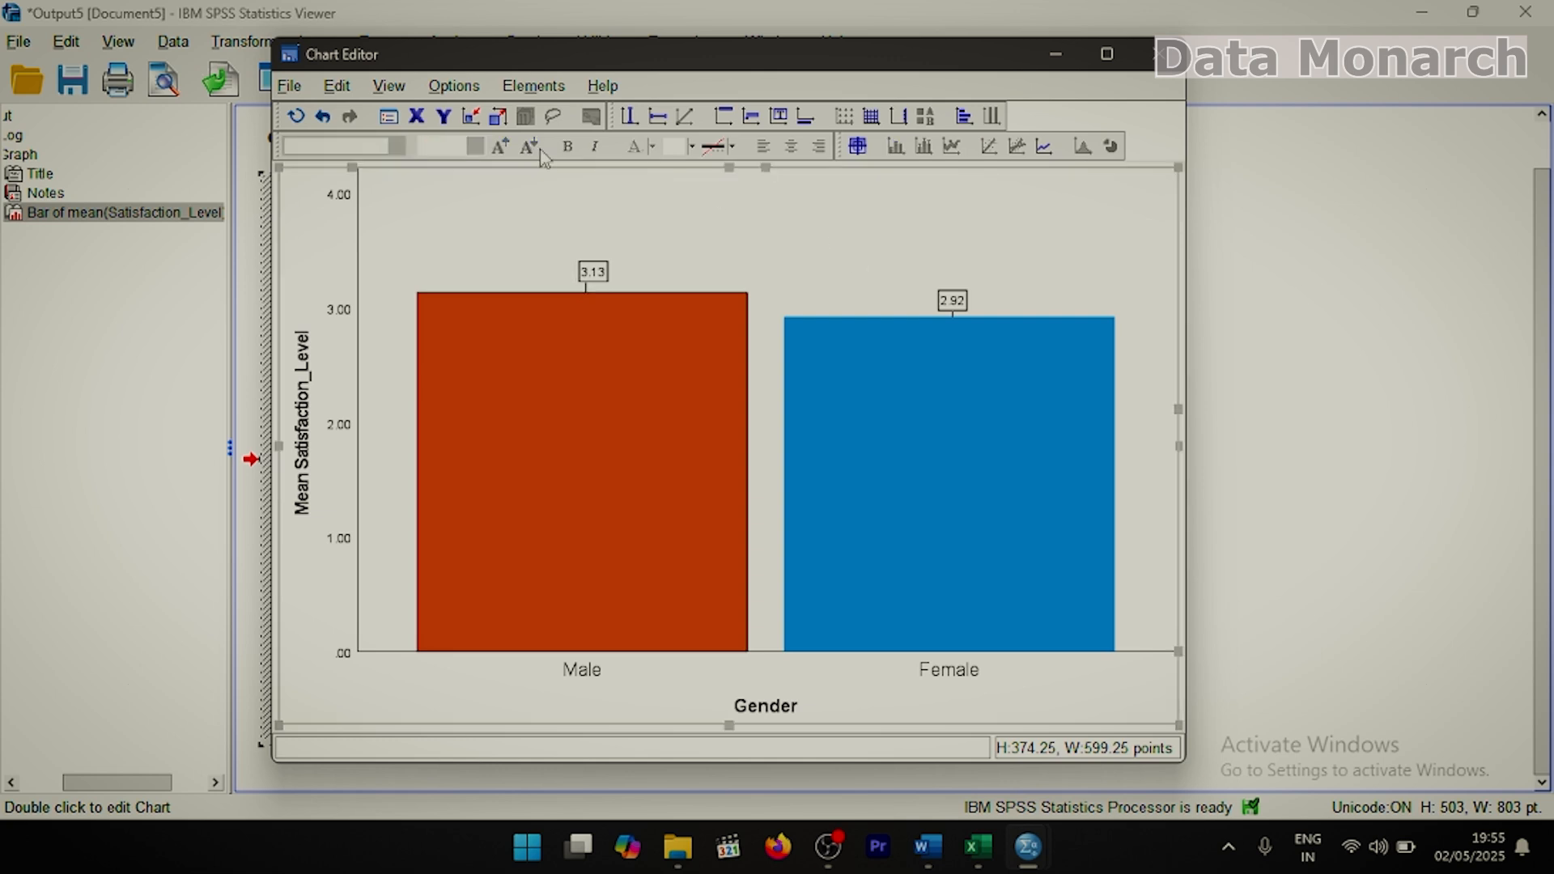
Add the chart title "Satisfaction Level by Gender".
{"action": "left_click", "coordinate": [450, 86]}
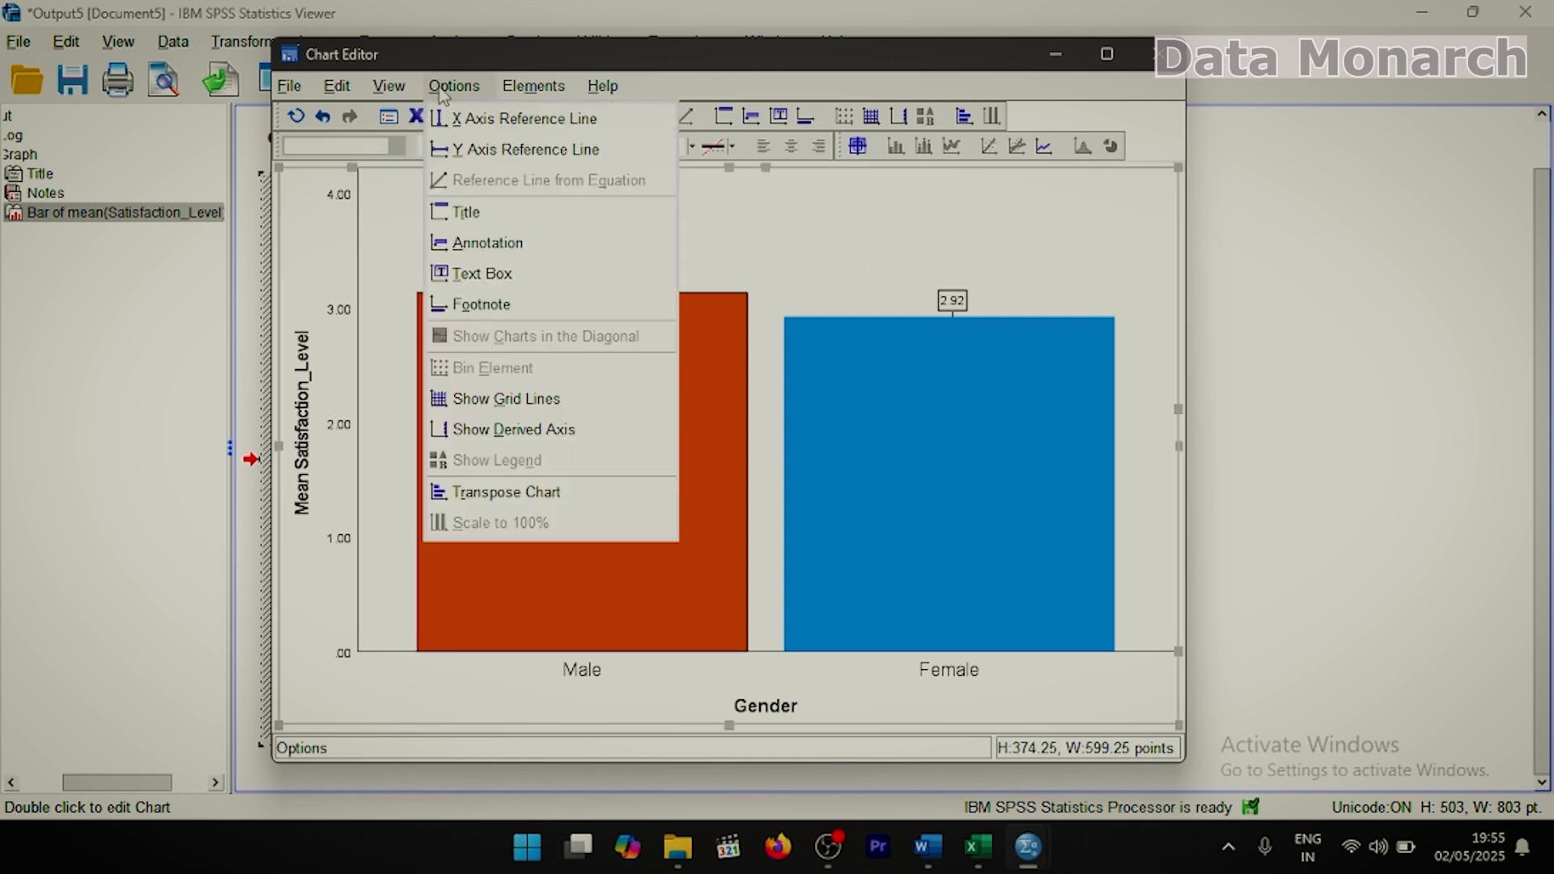
{"action": "left_click", "coordinate": [516, 216]}
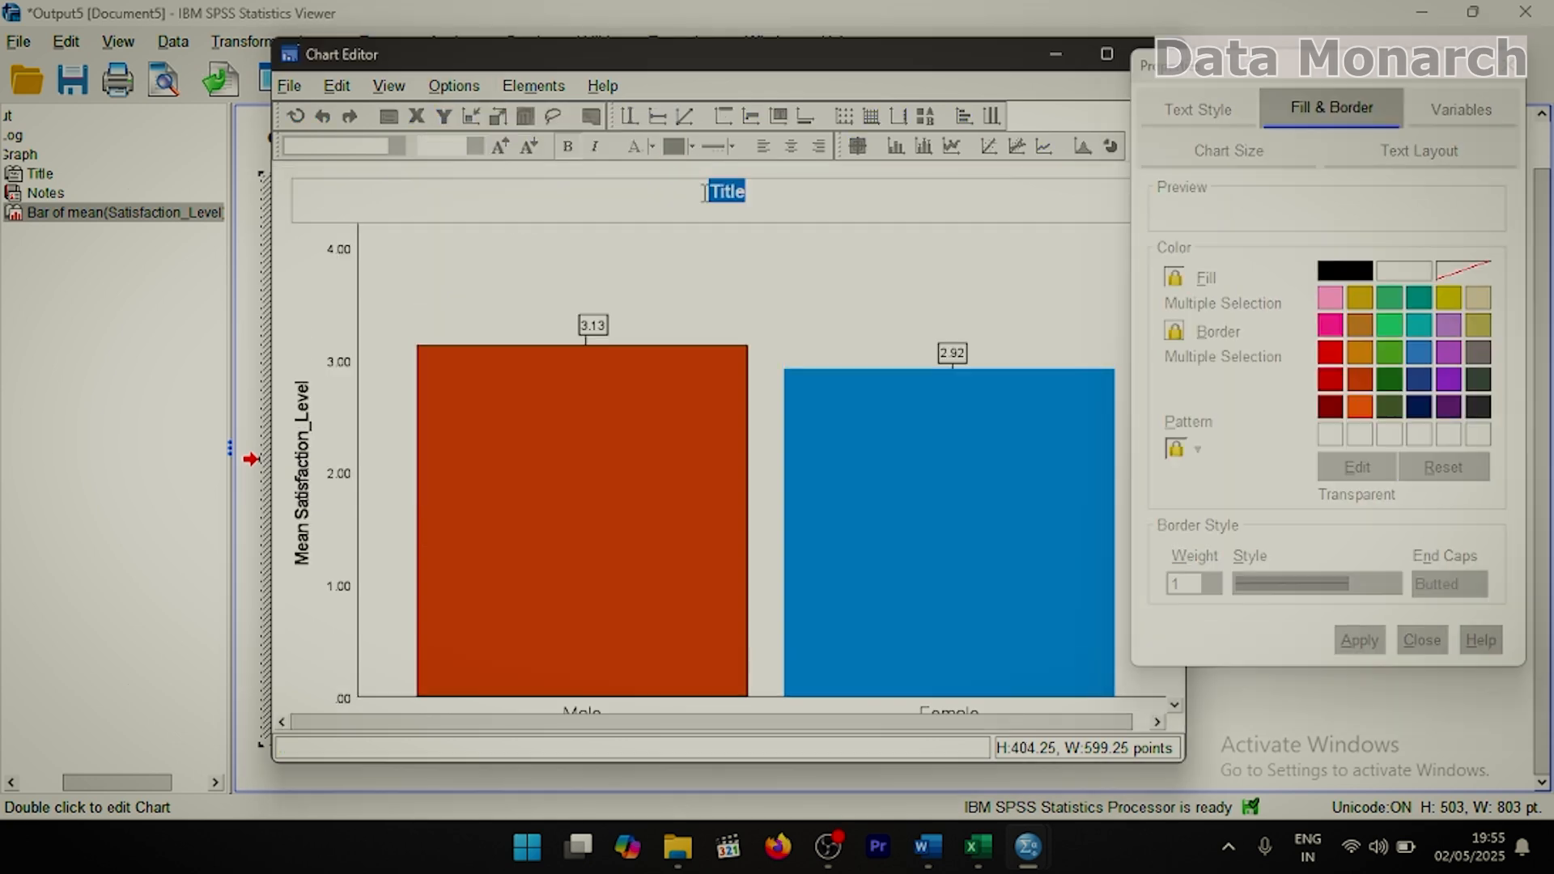
{"action": "type", "text": "Satisfaction Level by Gender"}
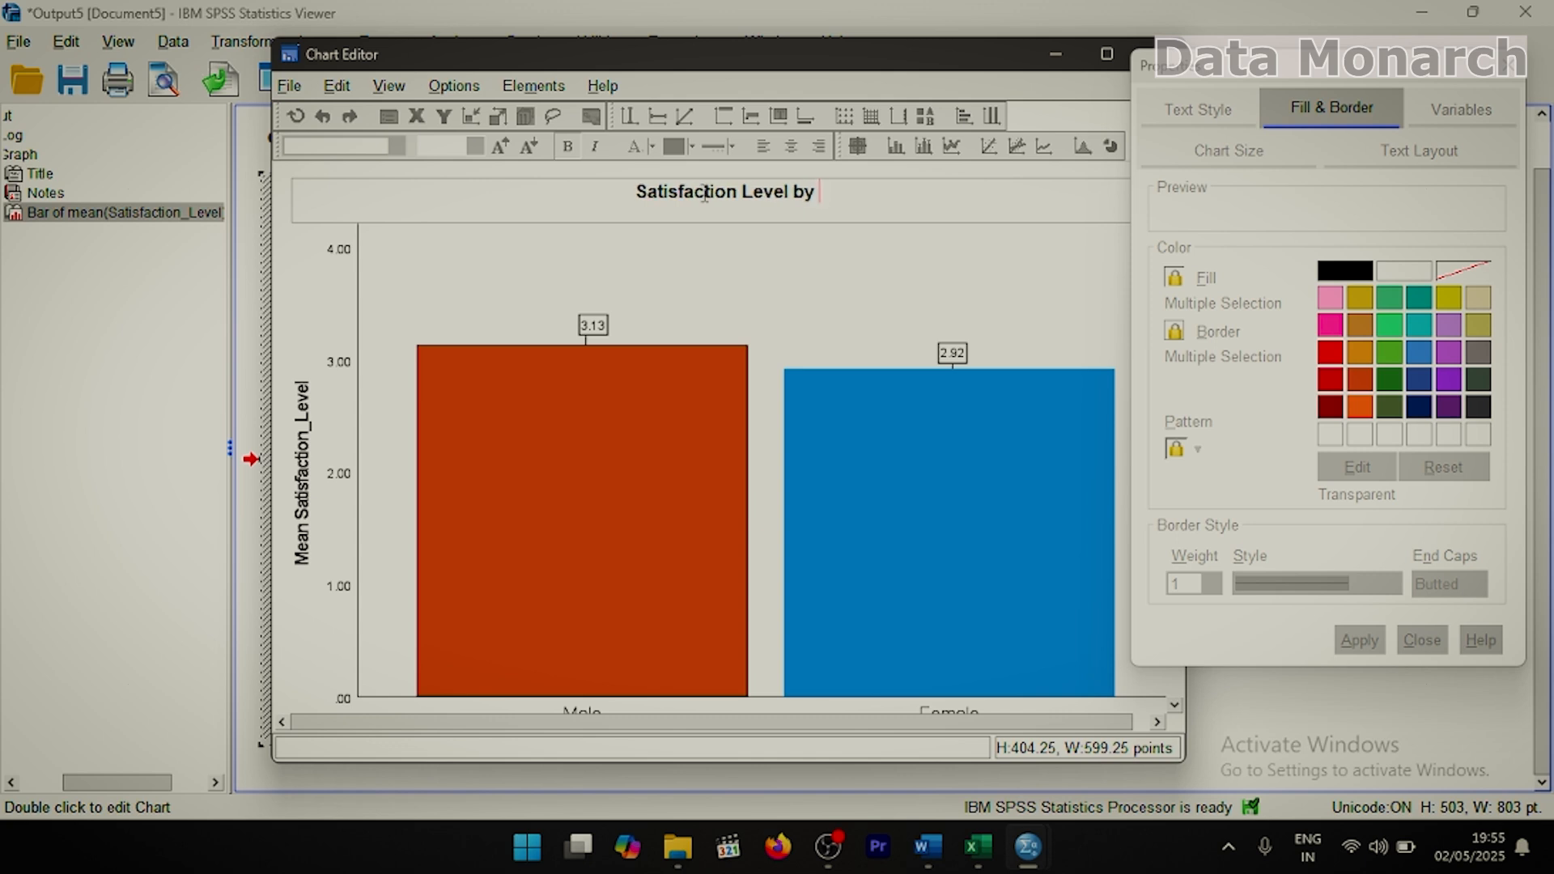
{"action": "left_click", "coordinate": [890, 204]}
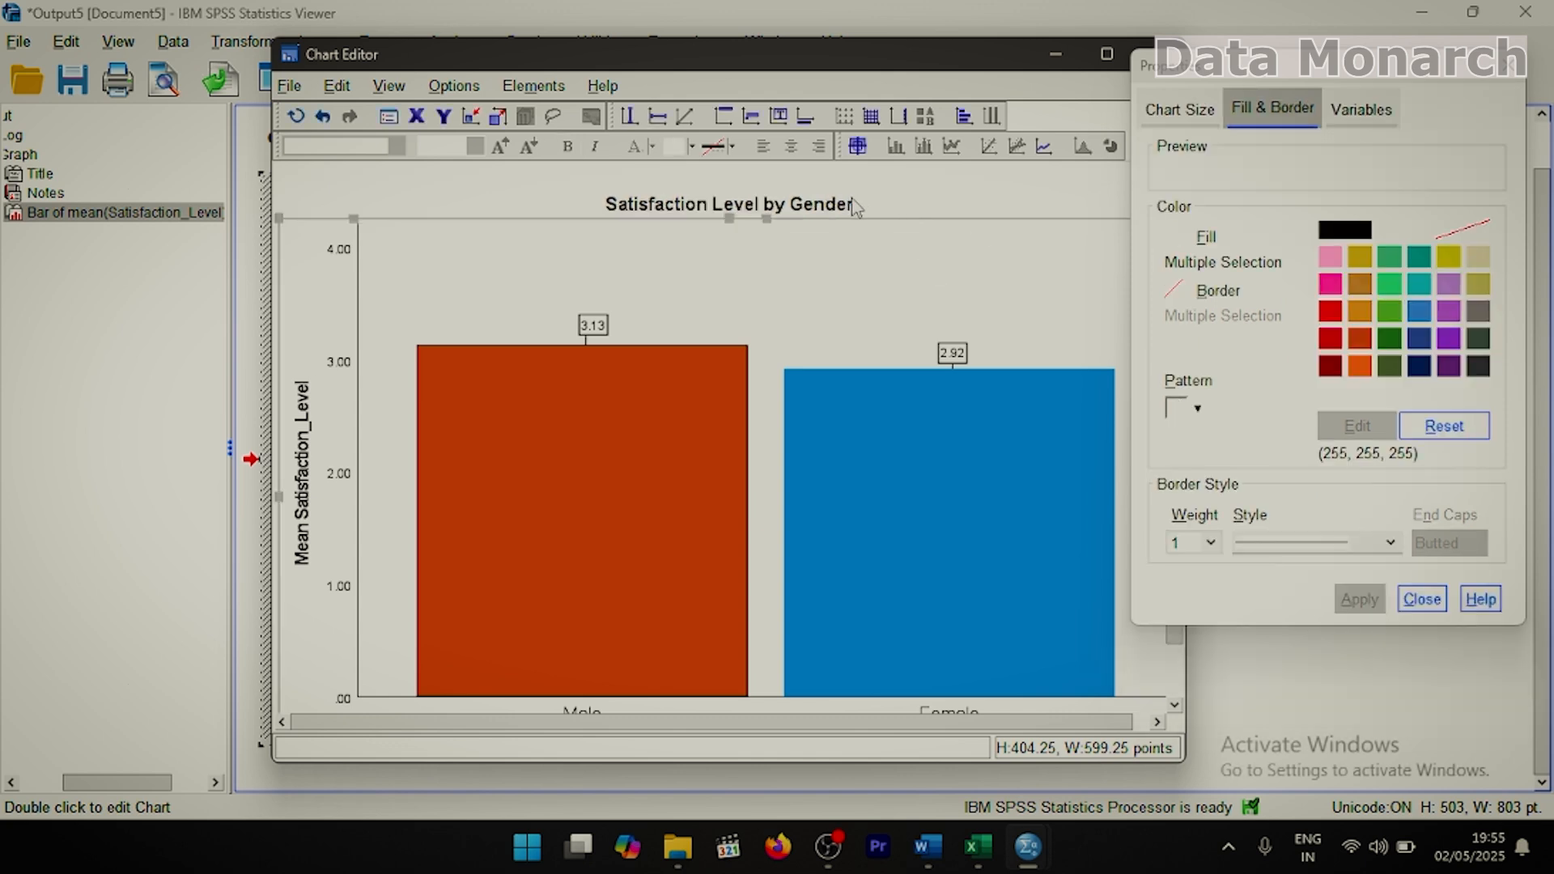
Examine the chart title's fill, border and text style properties, and leave them without making changes.
{"action": "left_click", "coordinate": [857, 199]}
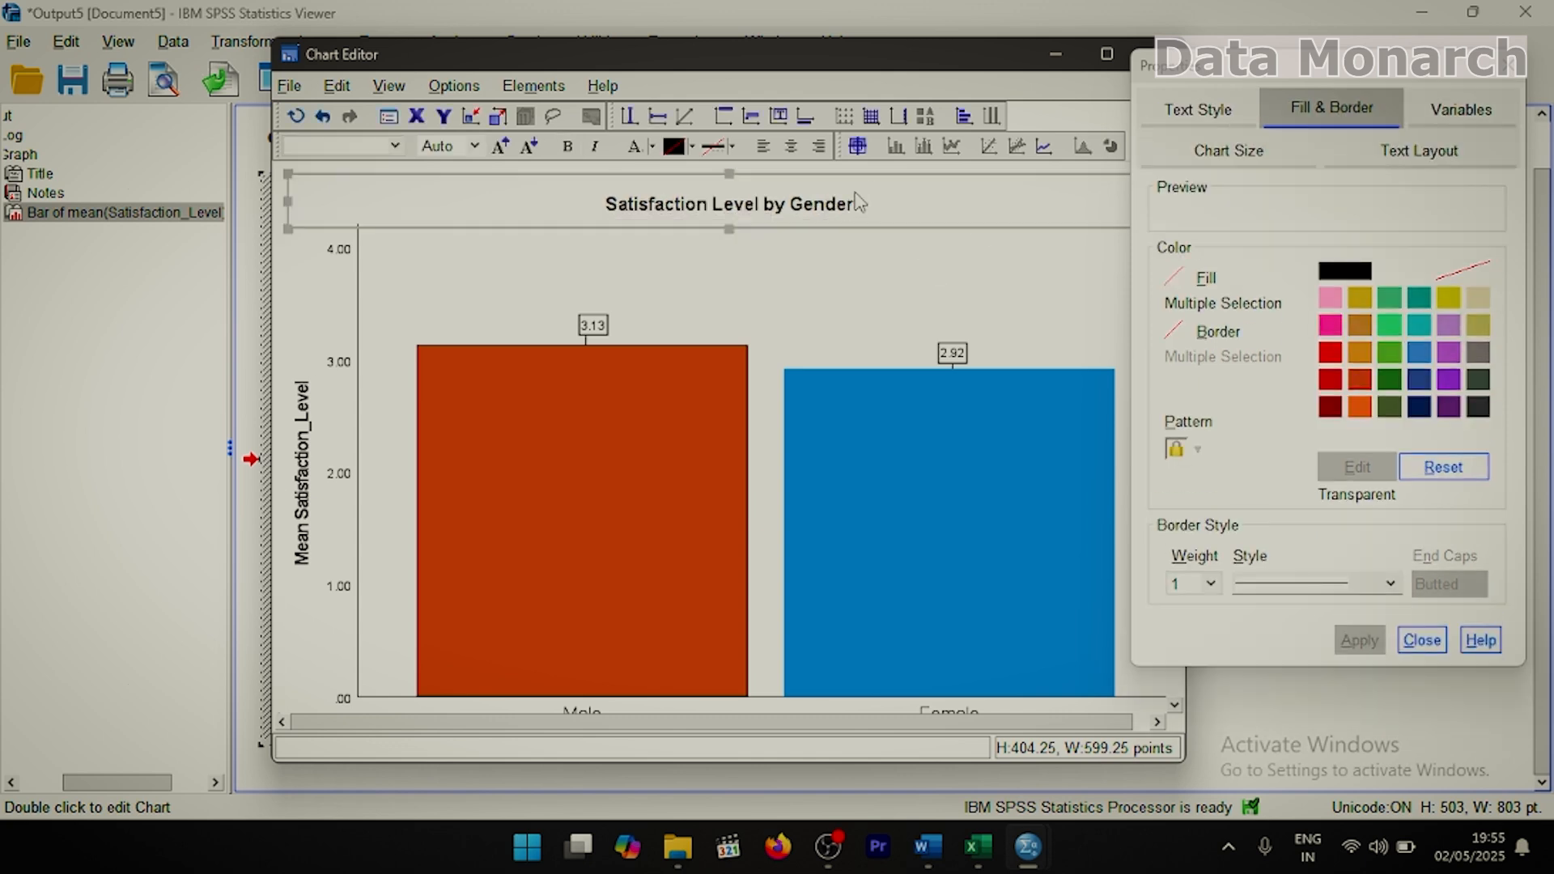
{"action": "left_click", "coordinate": [1240, 122]}
{"action": "left_click", "coordinate": [1327, 109]}
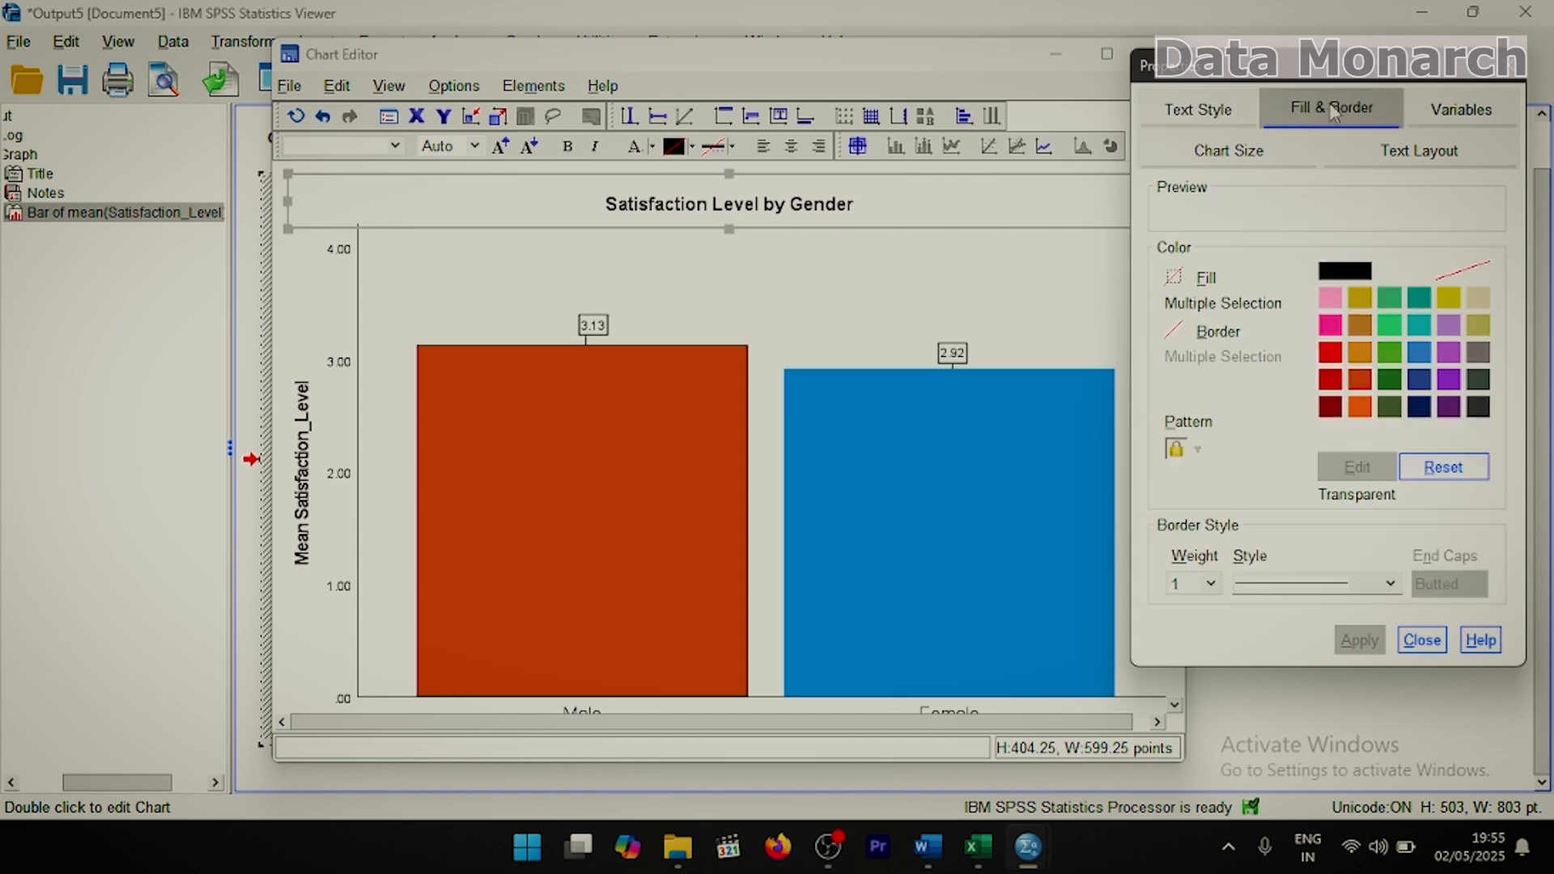
{"action": "left_click", "coordinate": [1230, 112]}
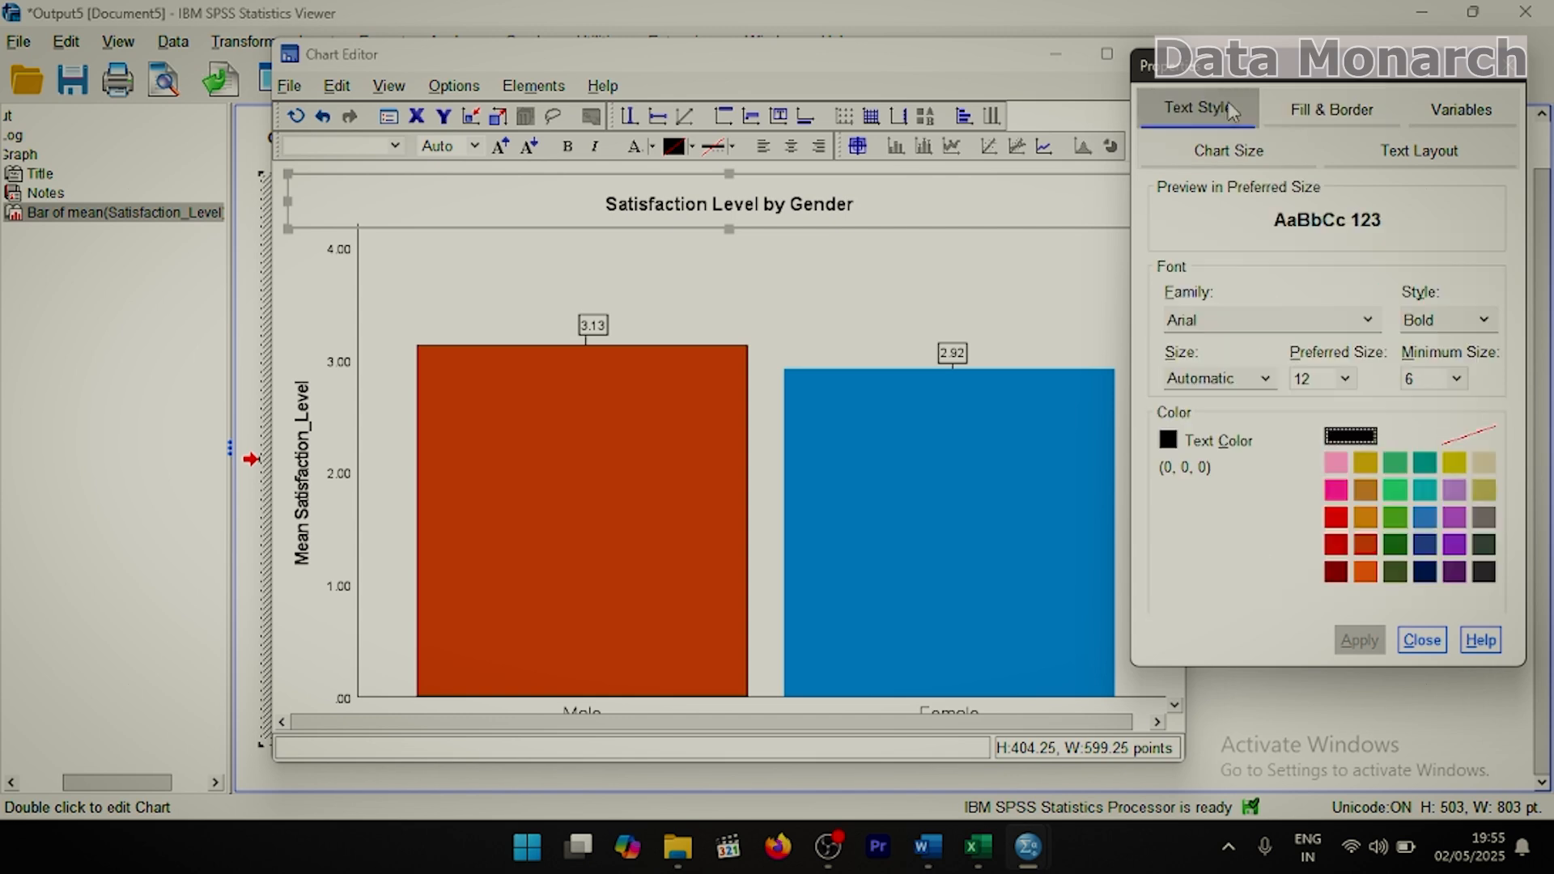
{"action": "left_click", "coordinate": [1509, 71]}
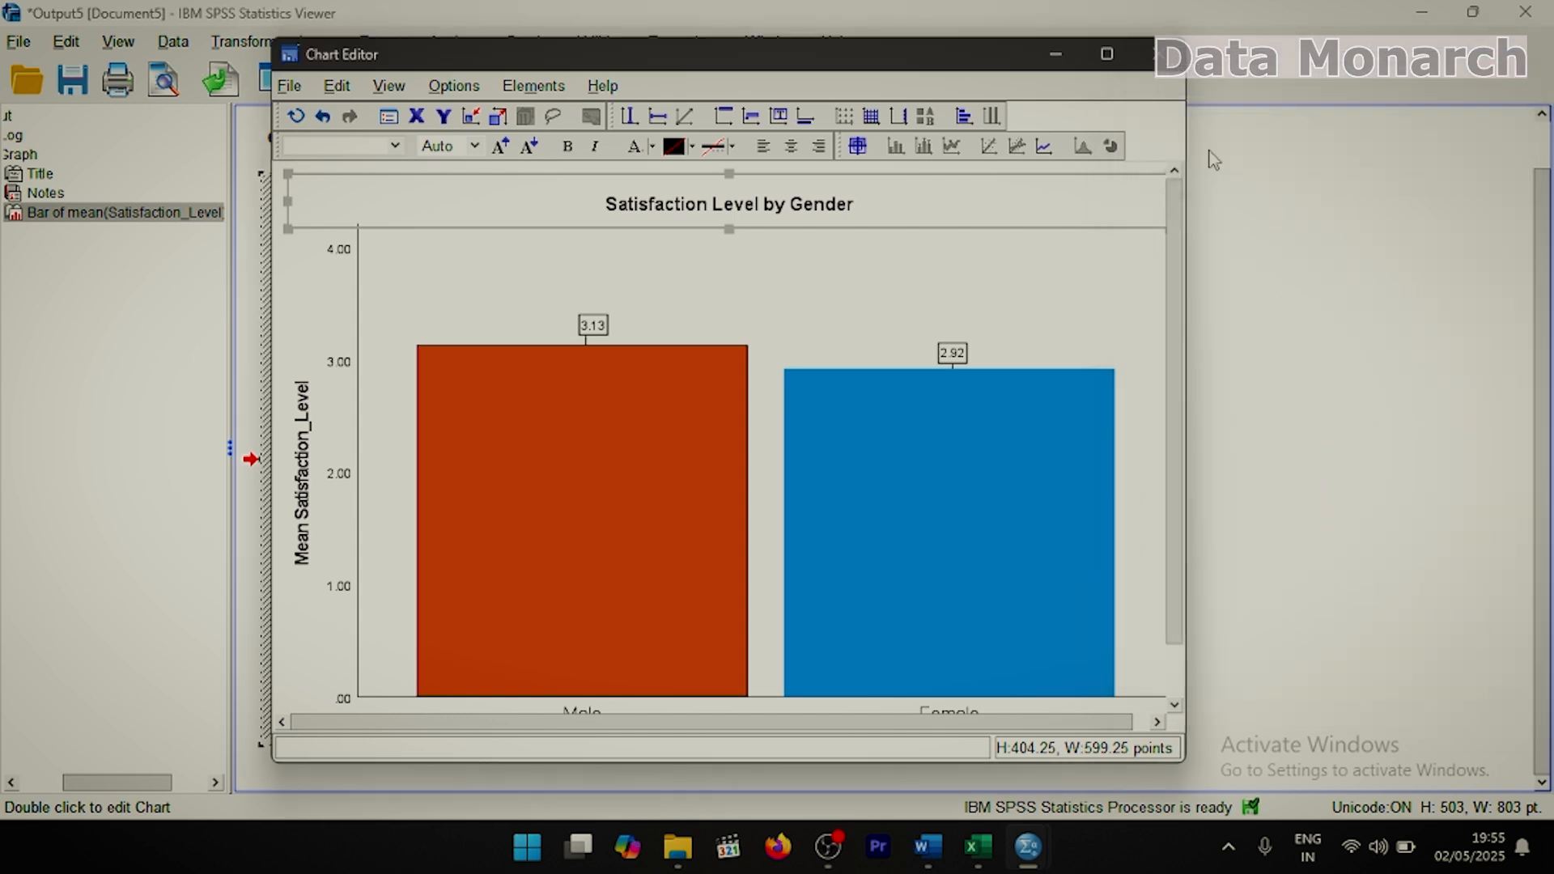
Close the Chart Editor and review the edited bar chart in the output.
{"action": "left_click", "coordinate": [1154, 53]}
{"action": "scroll", "coordinate": [863, 461], "scroll_direction": "down", "scroll_amount": 1}
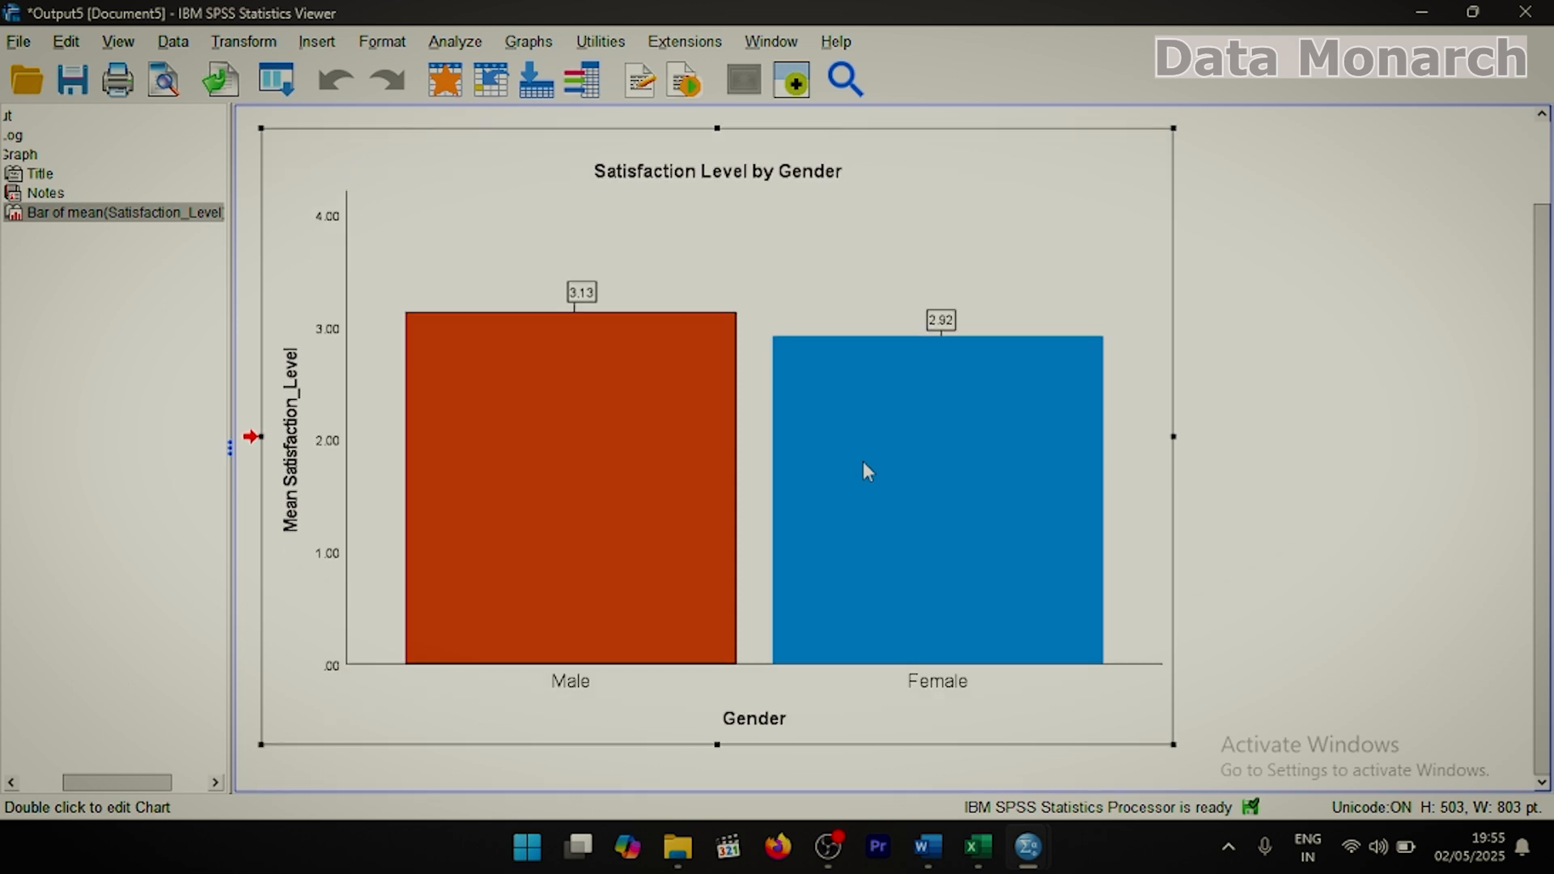
{"action": "scroll", "coordinate": [863, 466], "scroll_direction": "up", "scroll_amount": 2}
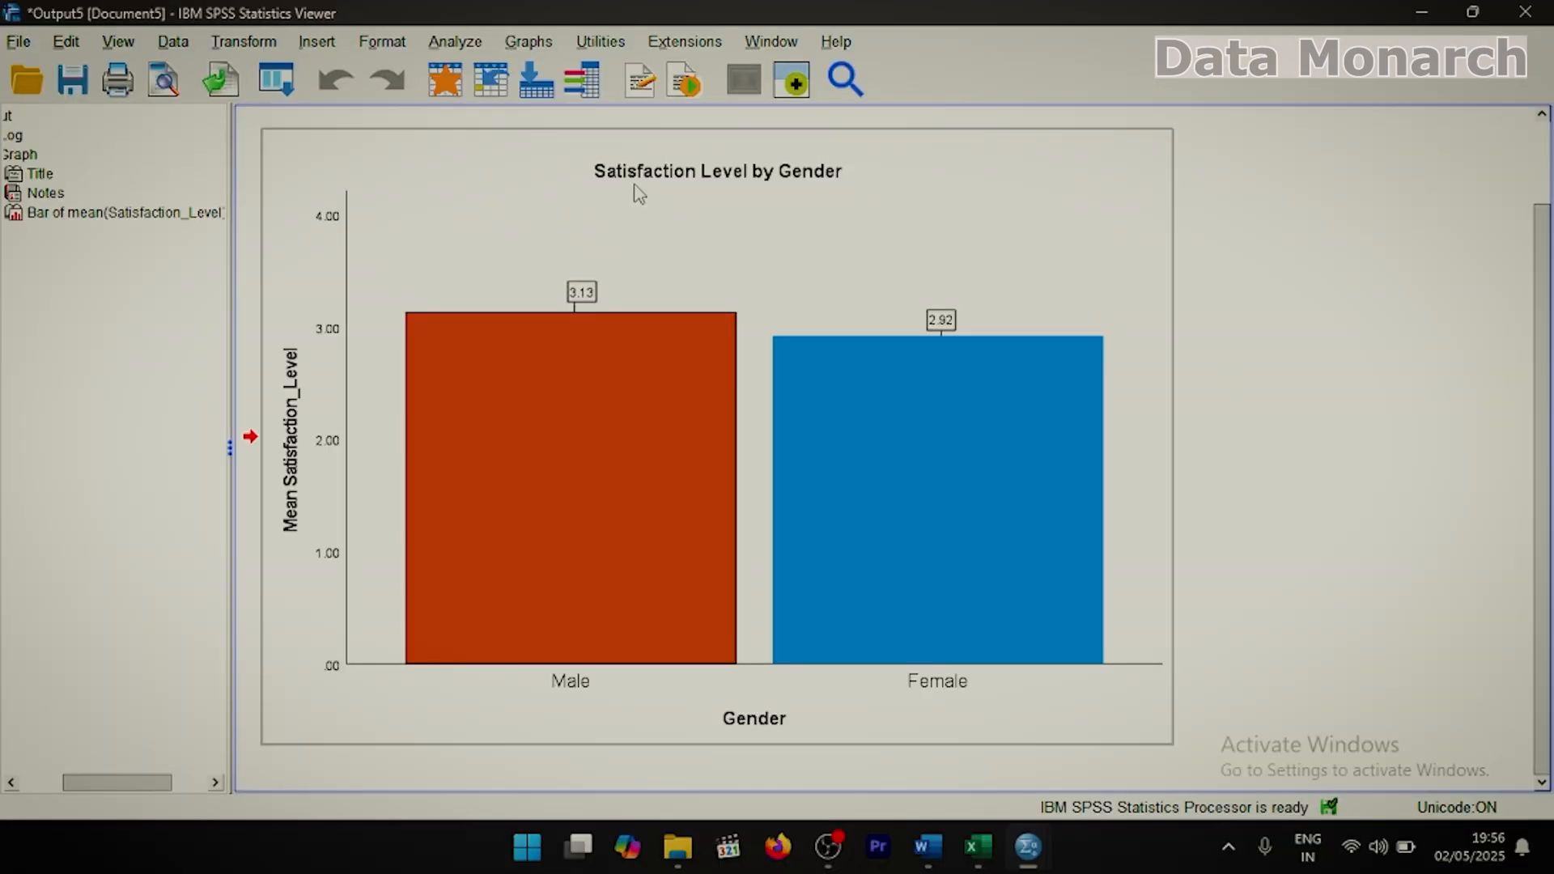
Create a pie chart from summaries for groups of cases, showing % of cases with slices defined by Preferred_shopping_Day.
{"action": "left_click", "coordinate": [538, 46]}
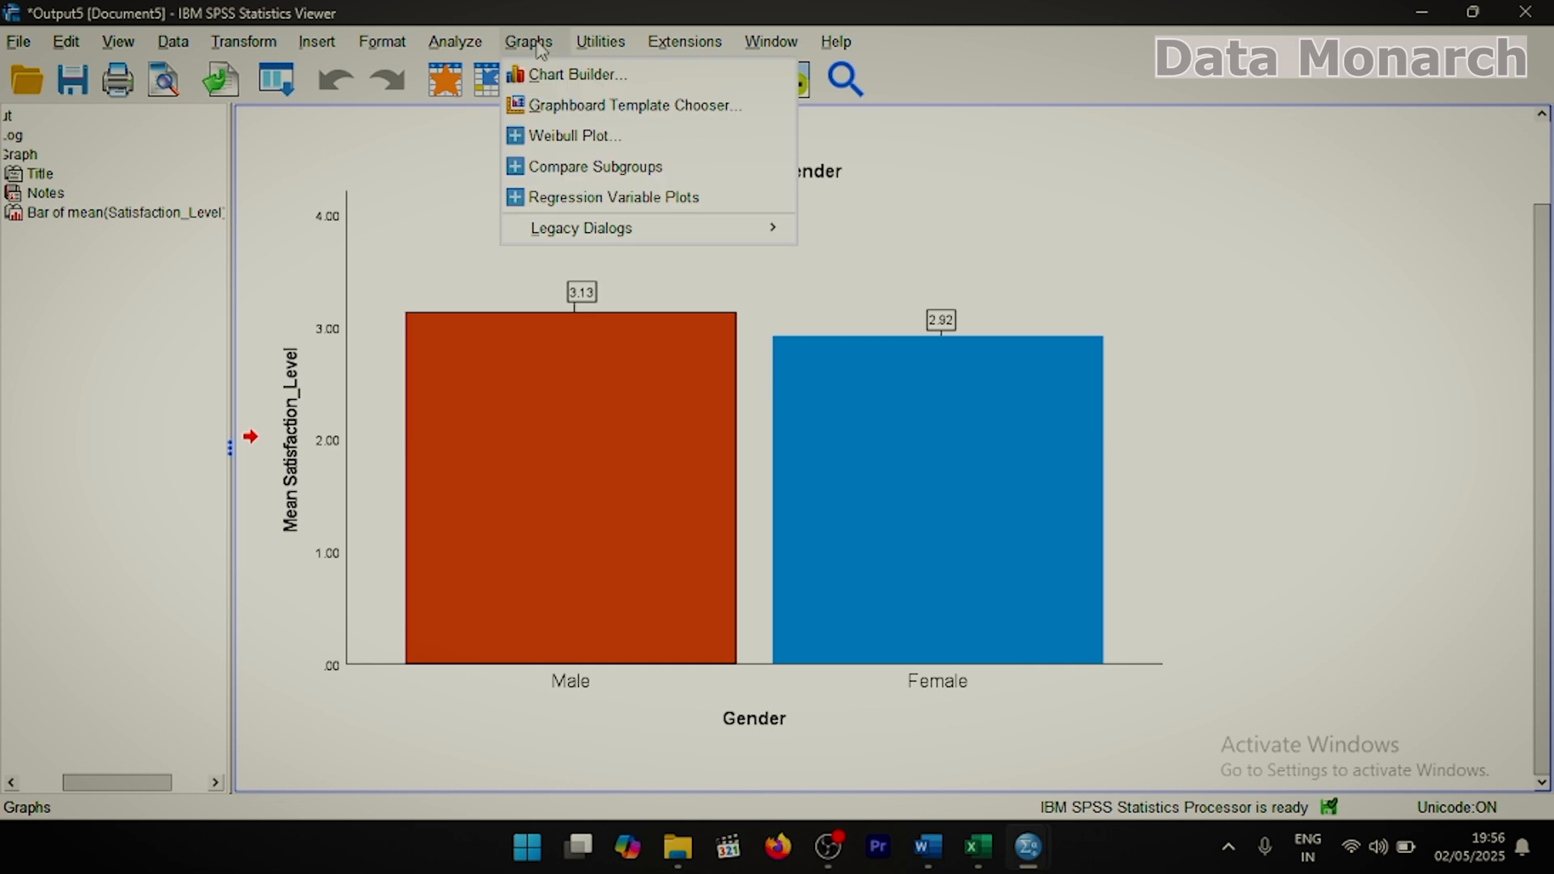
{"action": "mouse_move", "coordinate": [662, 228]}
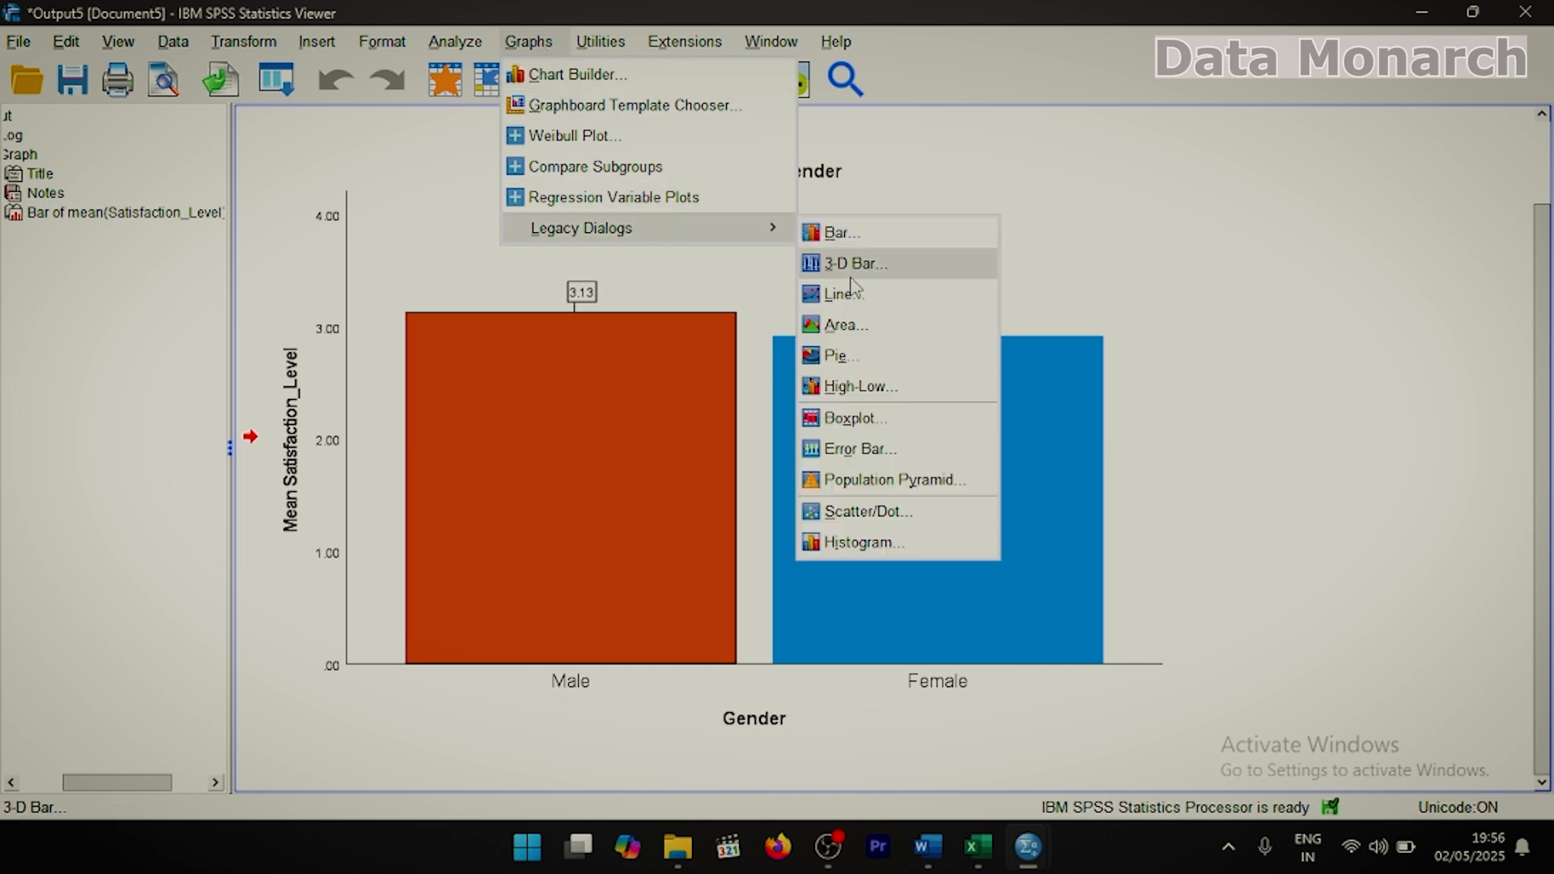
{"action": "left_click", "coordinate": [852, 368]}
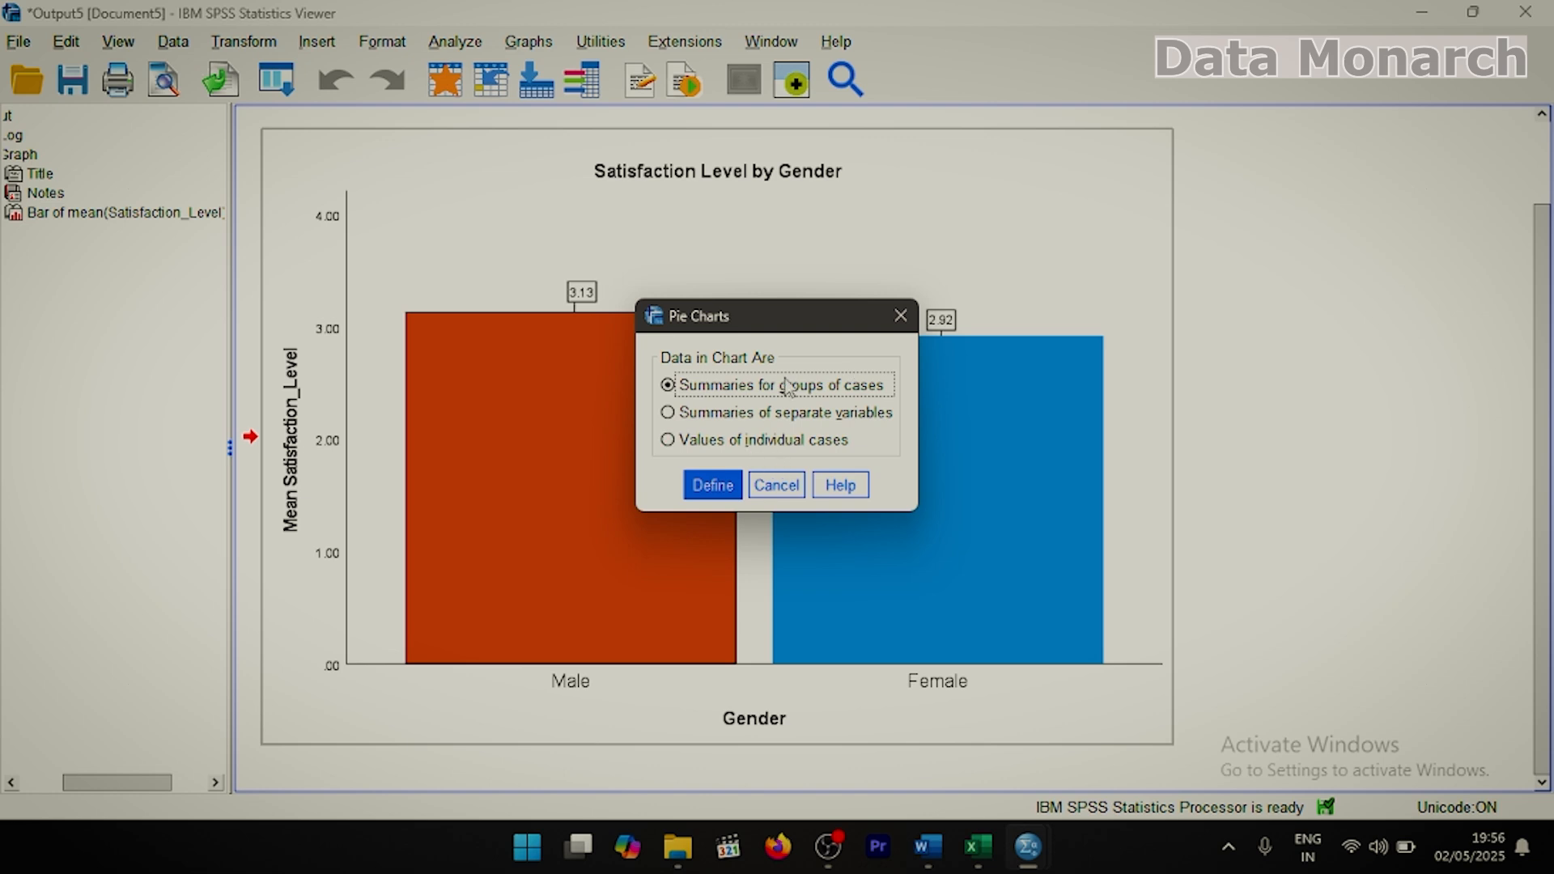
{"action": "left_click", "coordinate": [712, 486]}
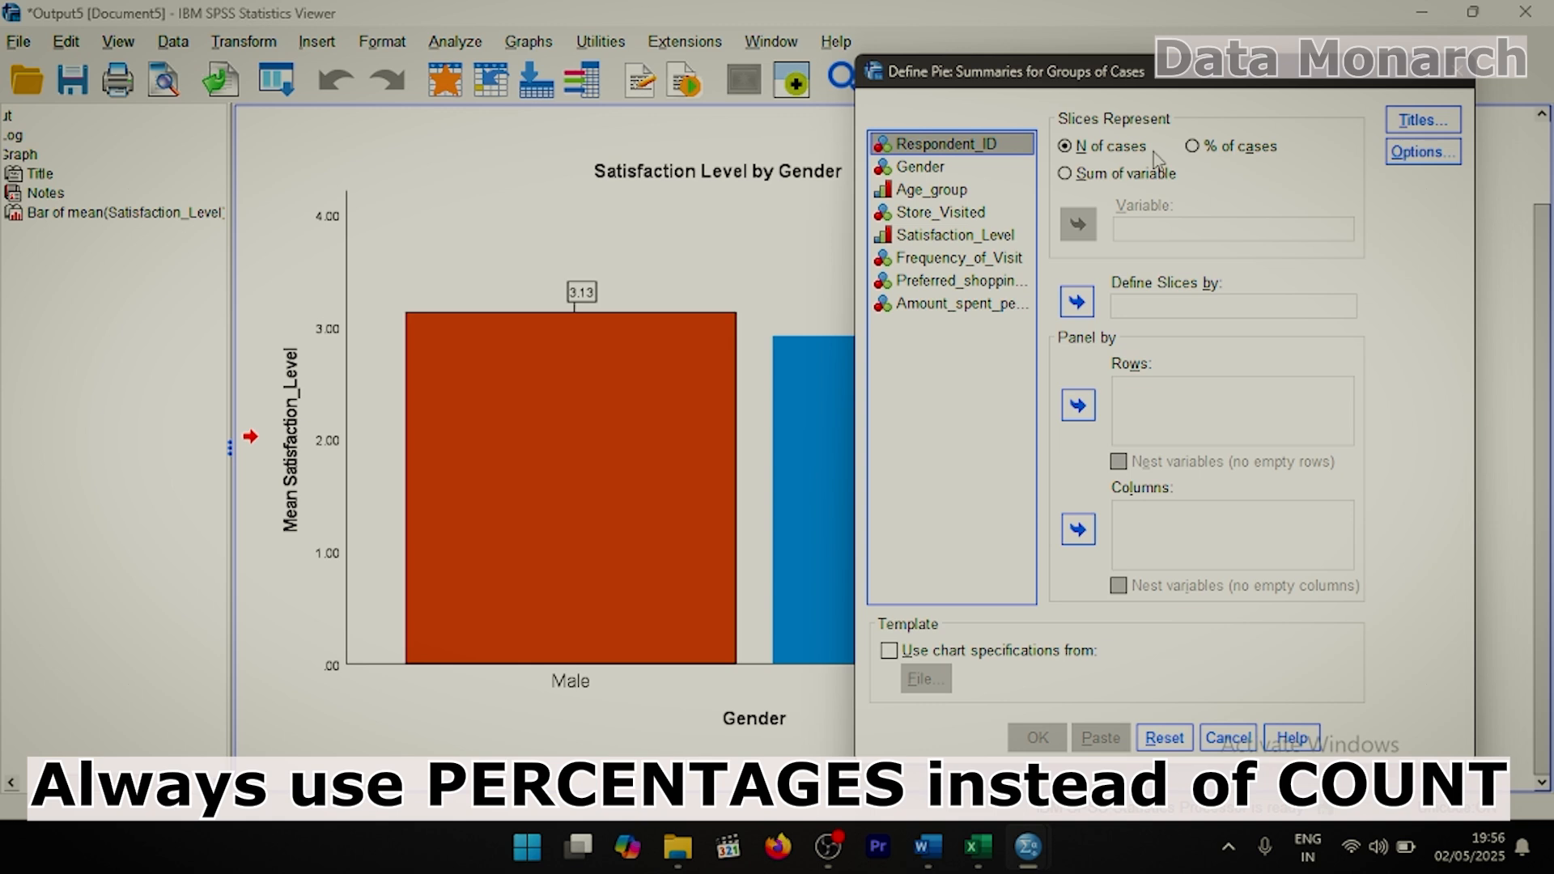
{"action": "left_click", "coordinate": [1195, 150]}
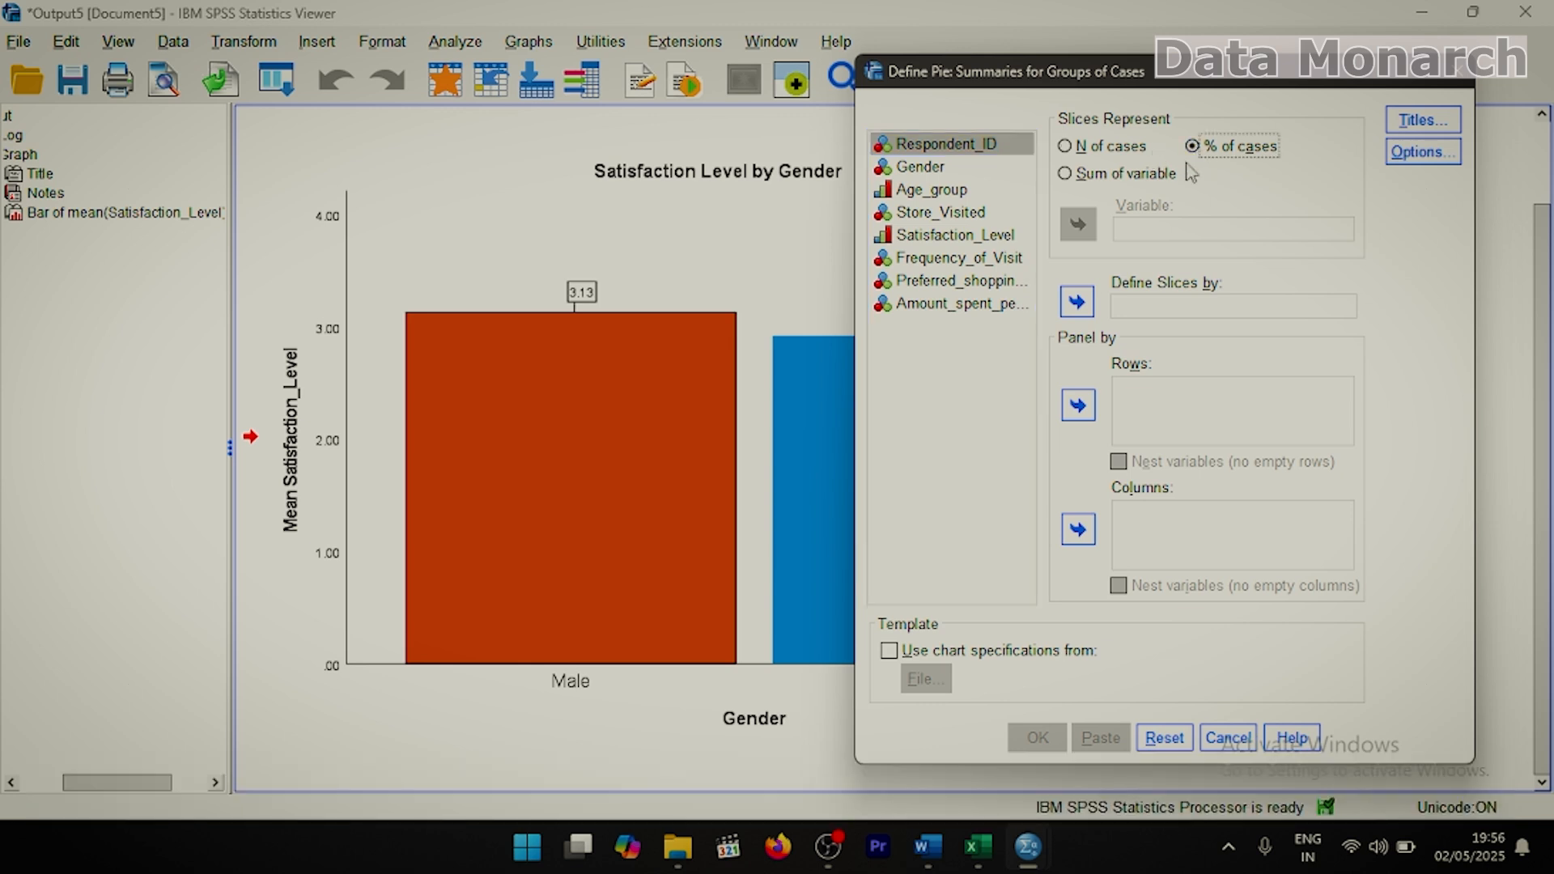
{"action": "left_click", "coordinate": [990, 283]}
{"action": "left_click", "coordinate": [1077, 302]}
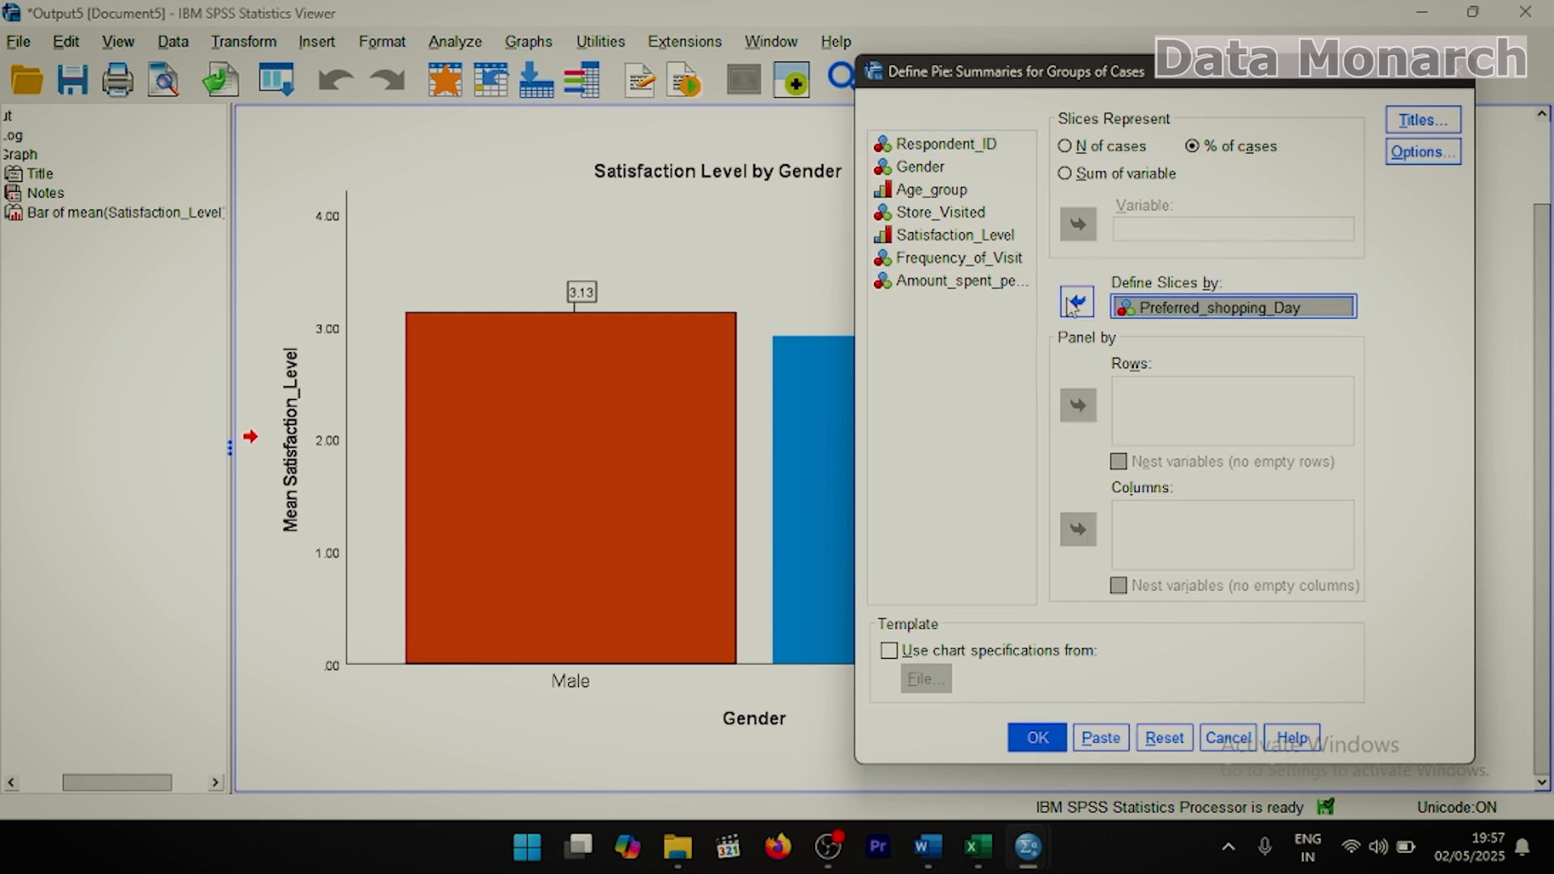
{"action": "left_click", "coordinate": [1044, 739]}
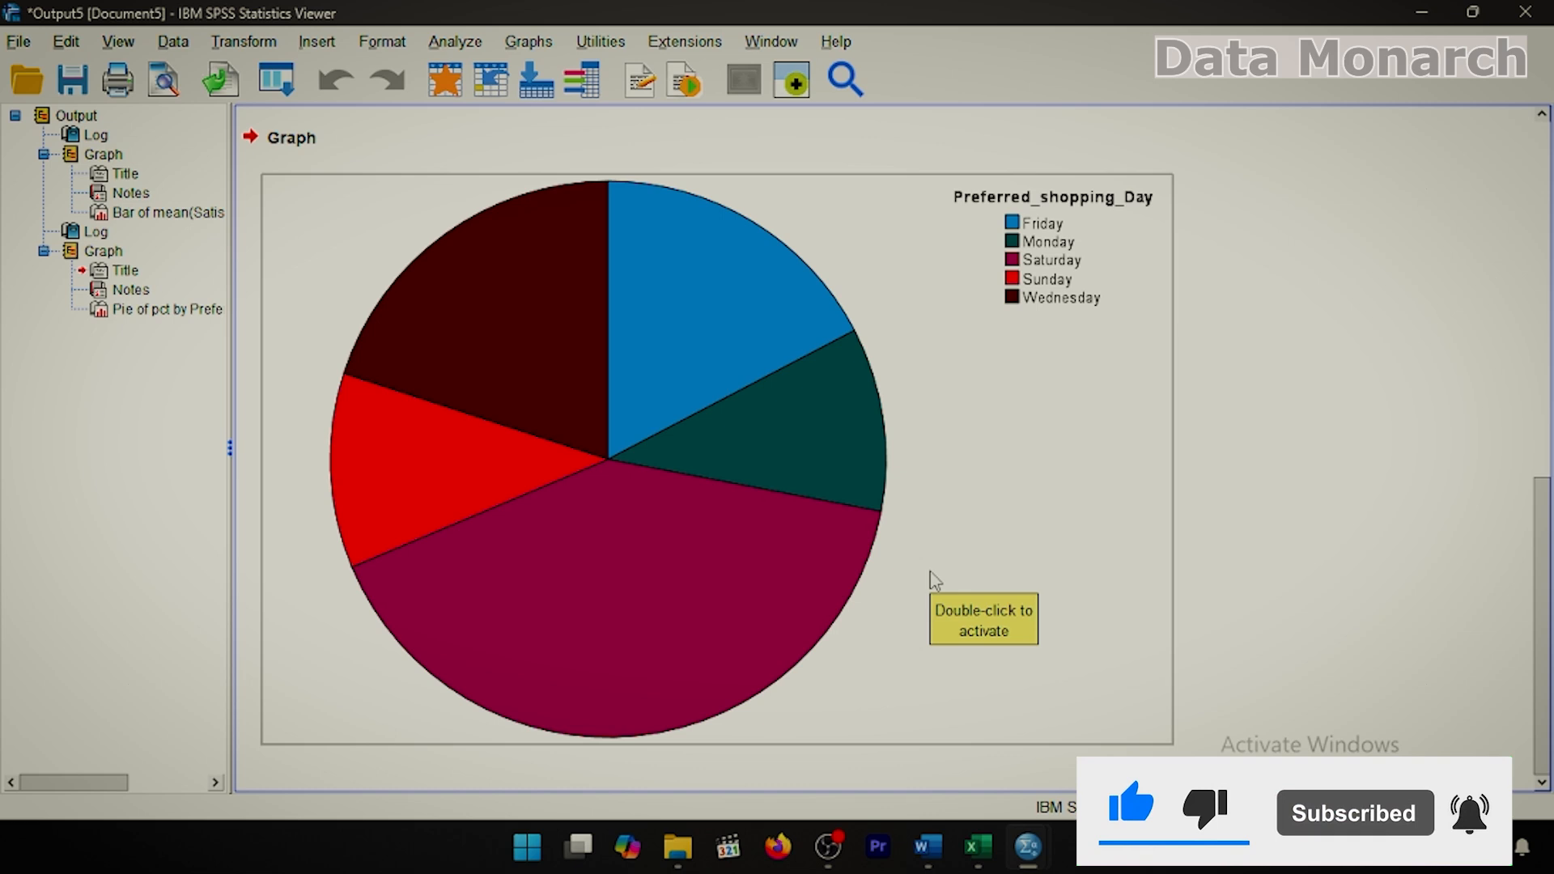
Open the pie chart for editing and show percent data labels on all its slices.
{"action": "double_click", "coordinate": [934, 581]}
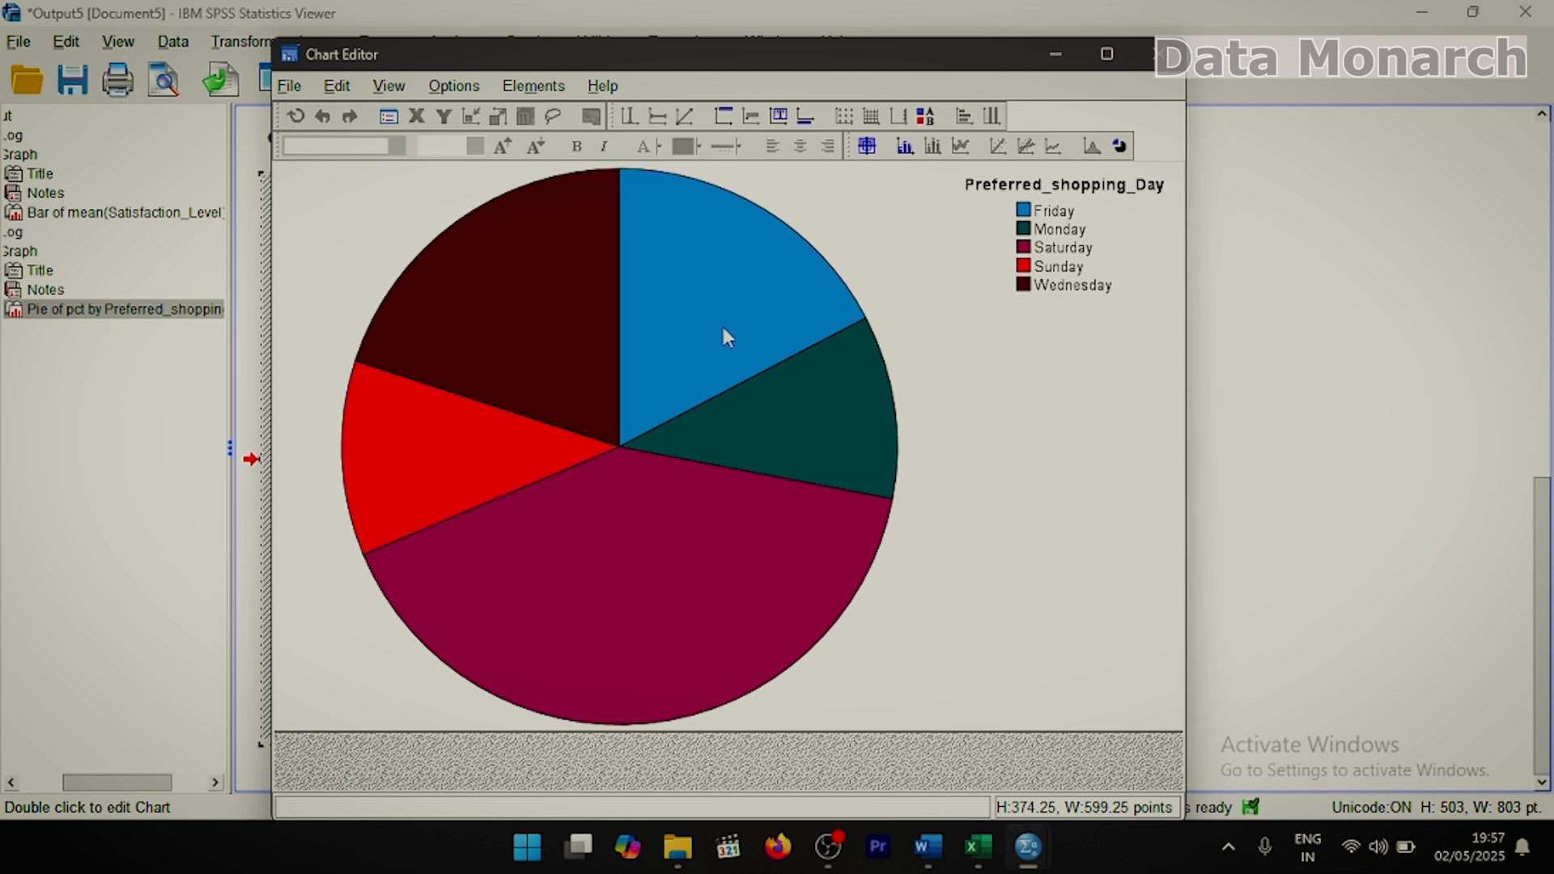
{"action": "left_click", "coordinate": [693, 279]}
{"action": "left_click", "coordinate": [533, 88]}
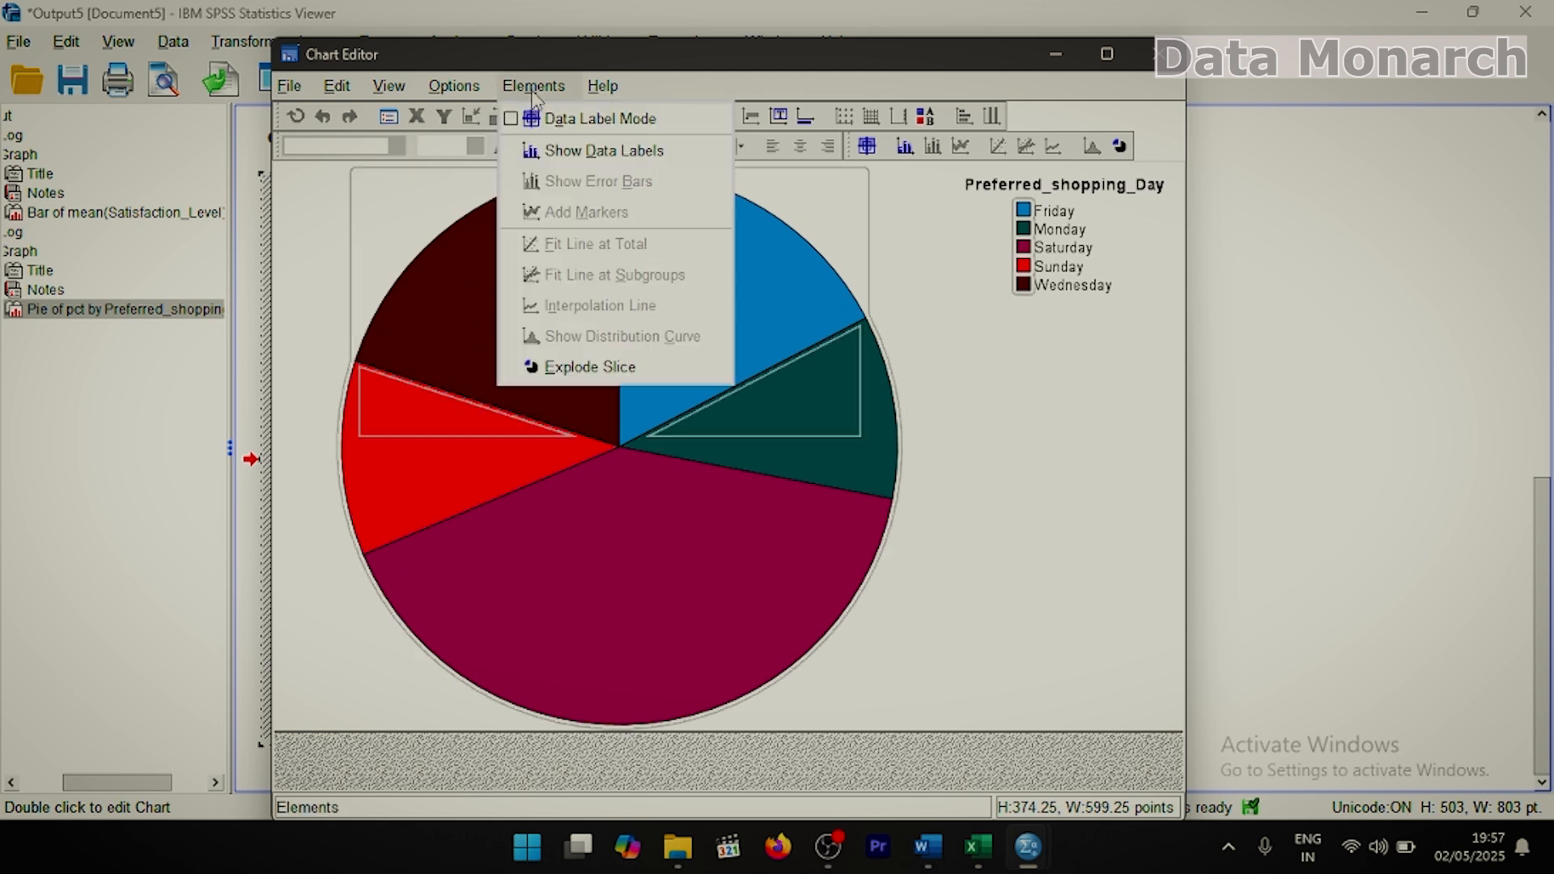
{"action": "left_click", "coordinate": [587, 157]}
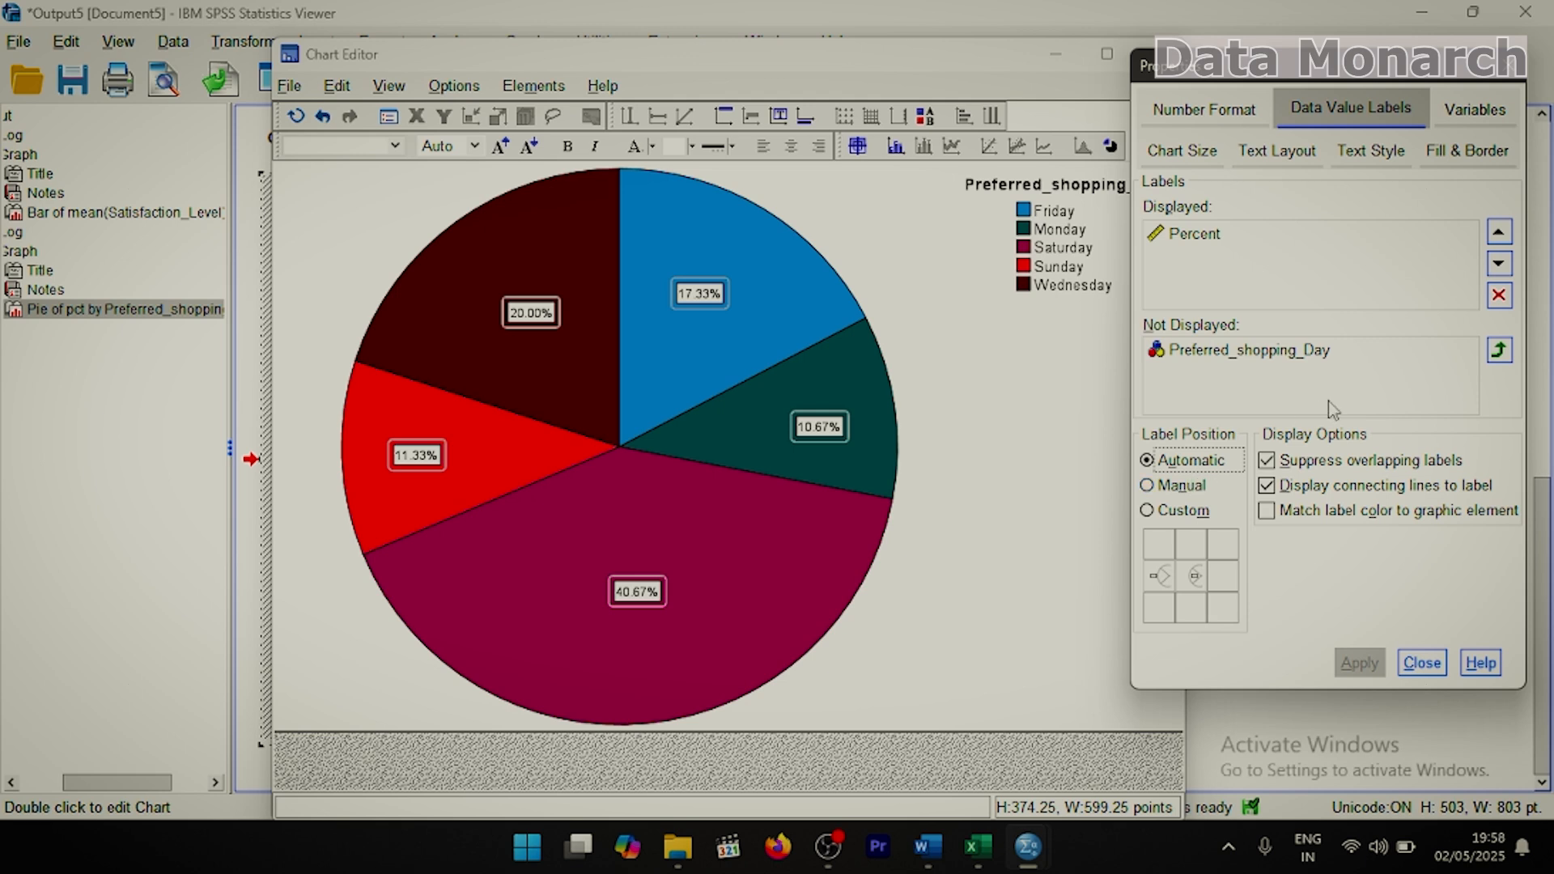
{"action": "left_click", "coordinate": [1421, 668]}
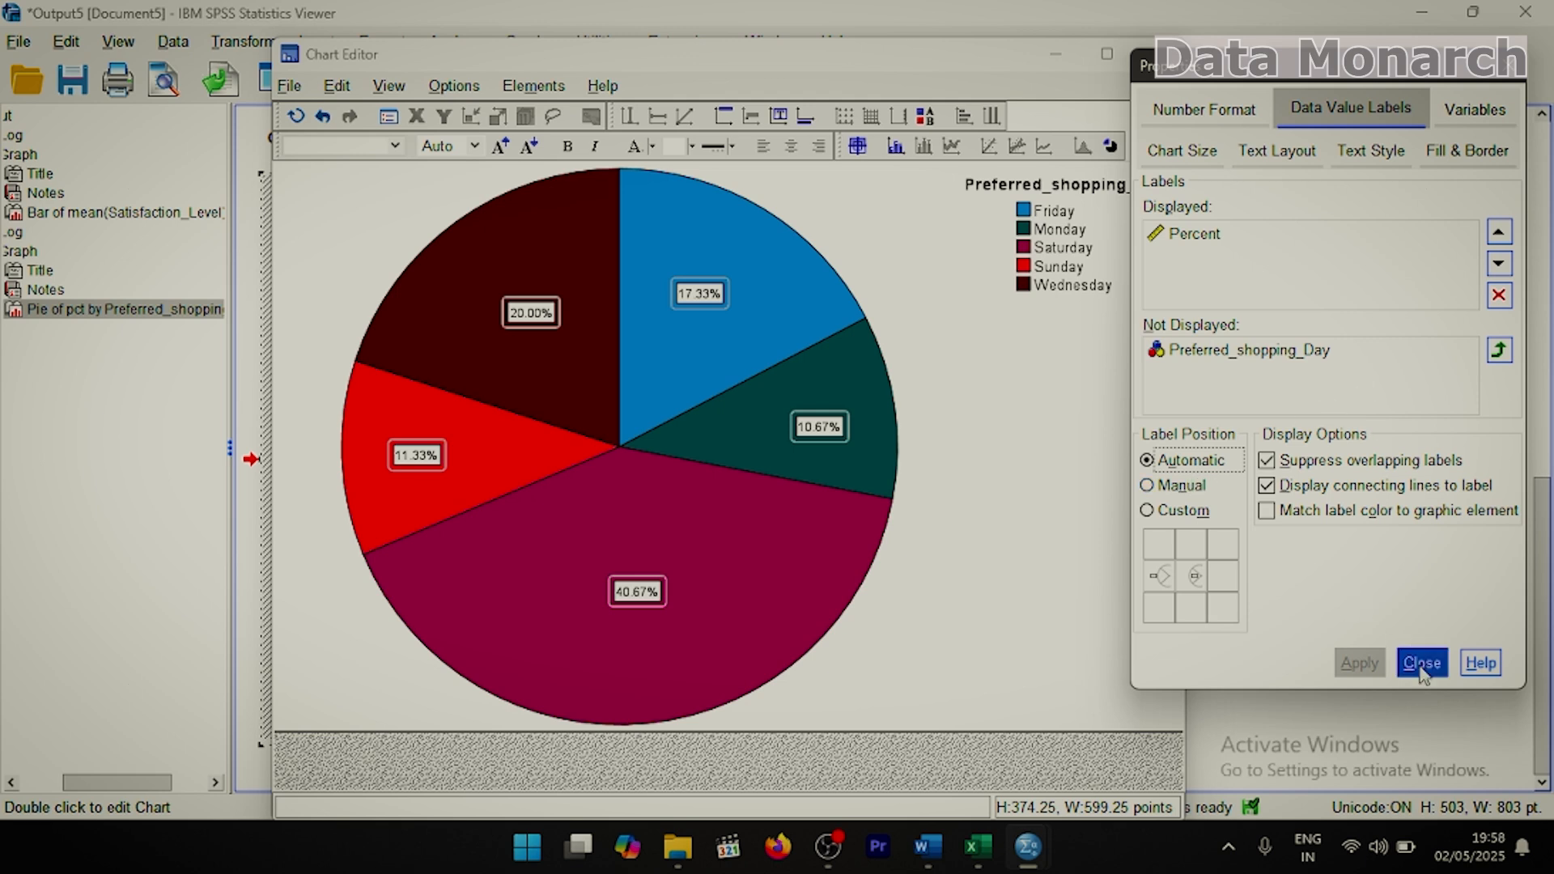
{"action": "left_click", "coordinate": [1421, 674]}
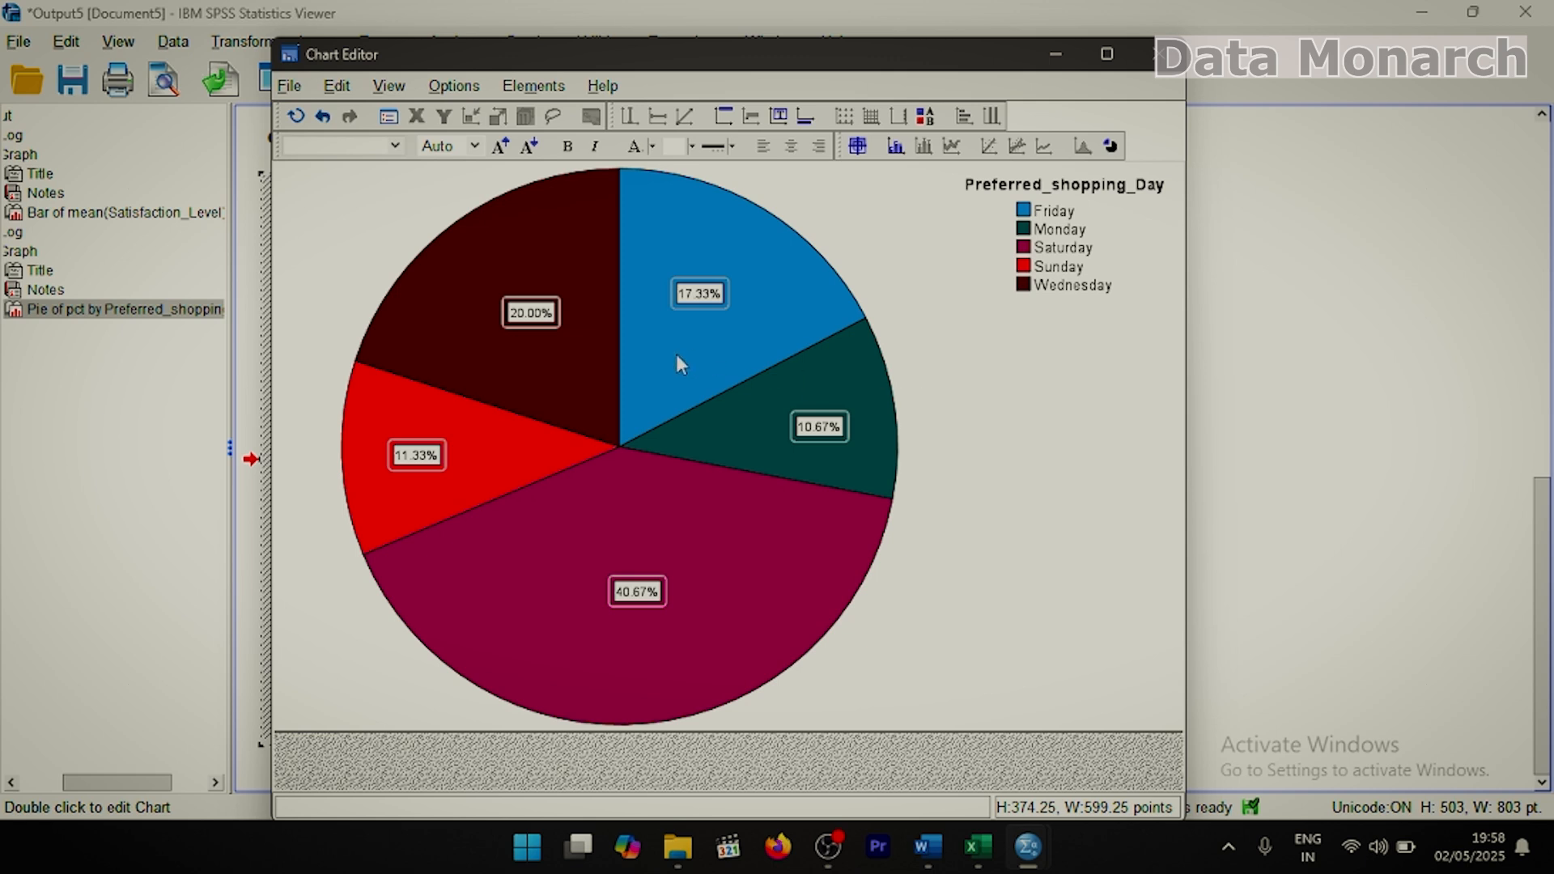
Add the title "Preferred Shopping days in Nigeria Supermarket" to the pie chart and close the Chart Editor.
{"action": "left_click", "coordinate": [454, 89]}
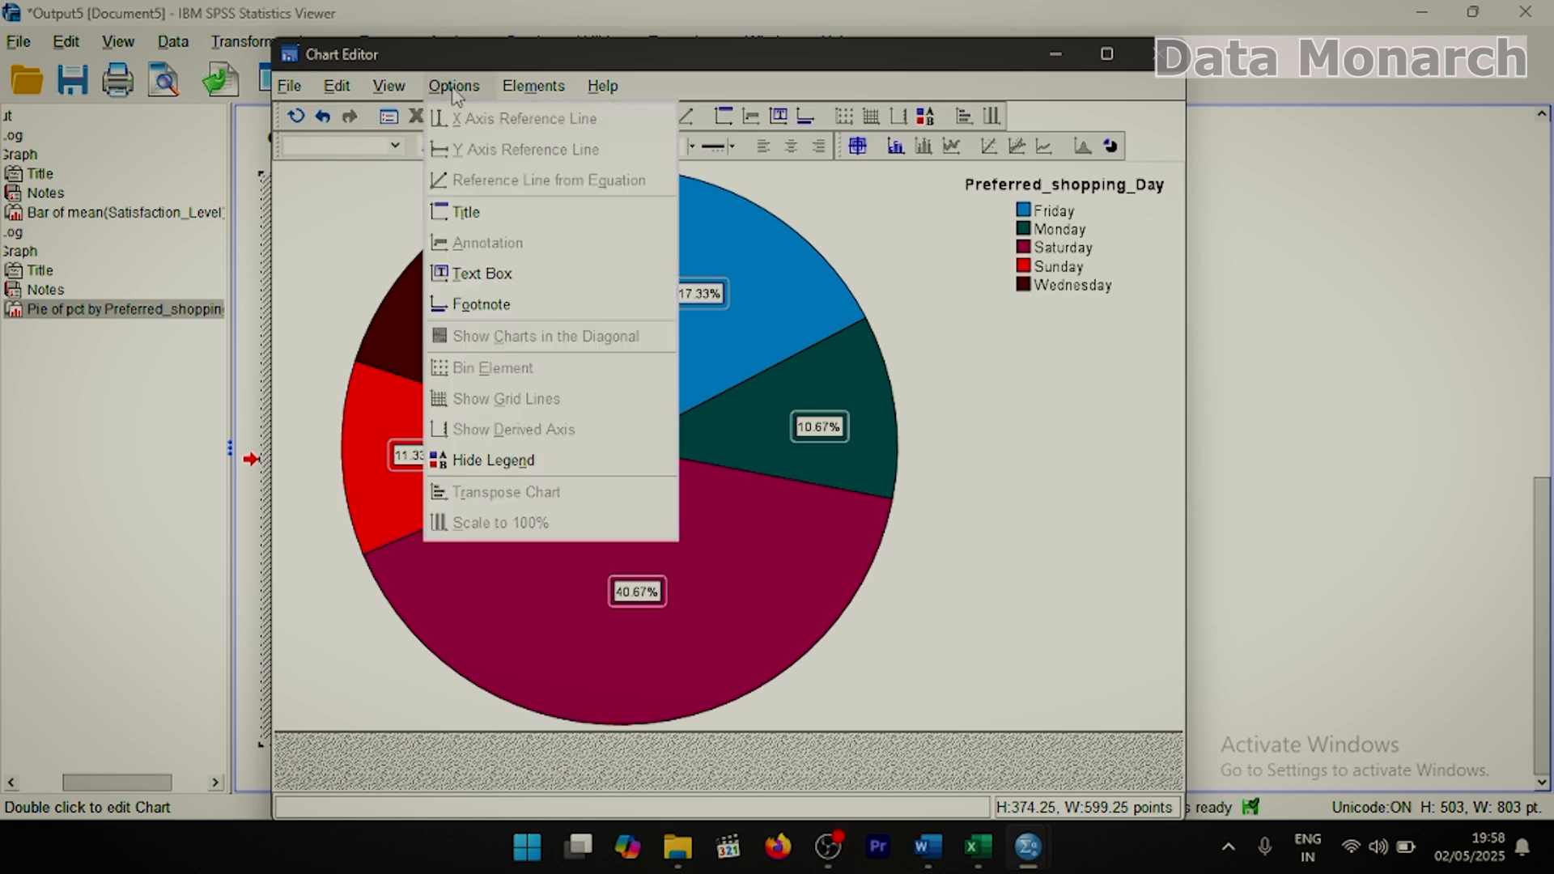
{"action": "left_click", "coordinate": [471, 220]}
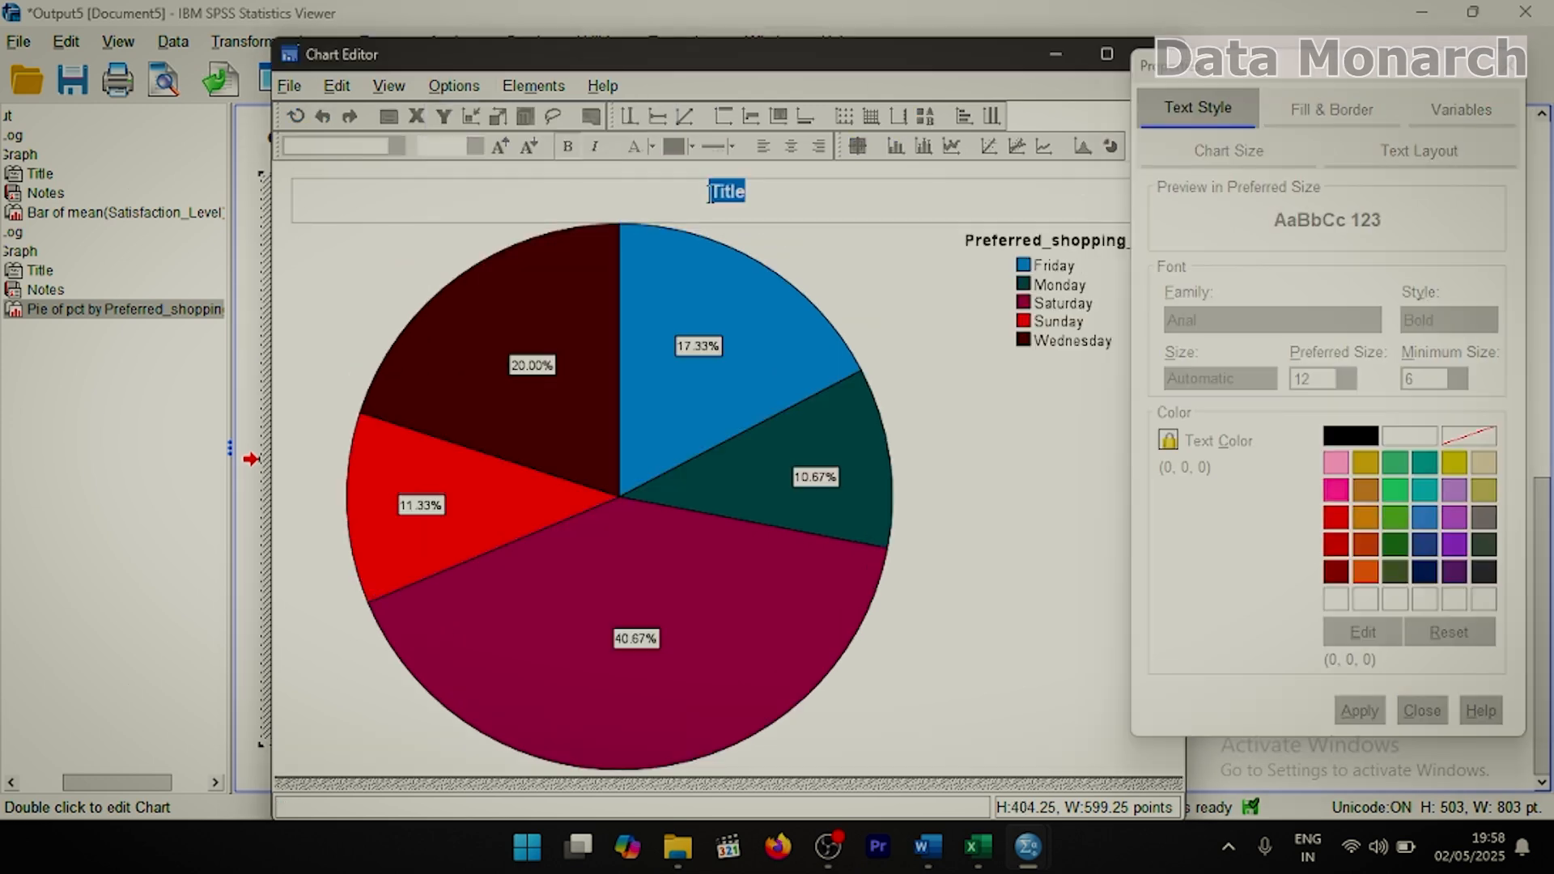
{"action": "type", "text": "Preferred Shopping days in Nigeria Supermarket"}
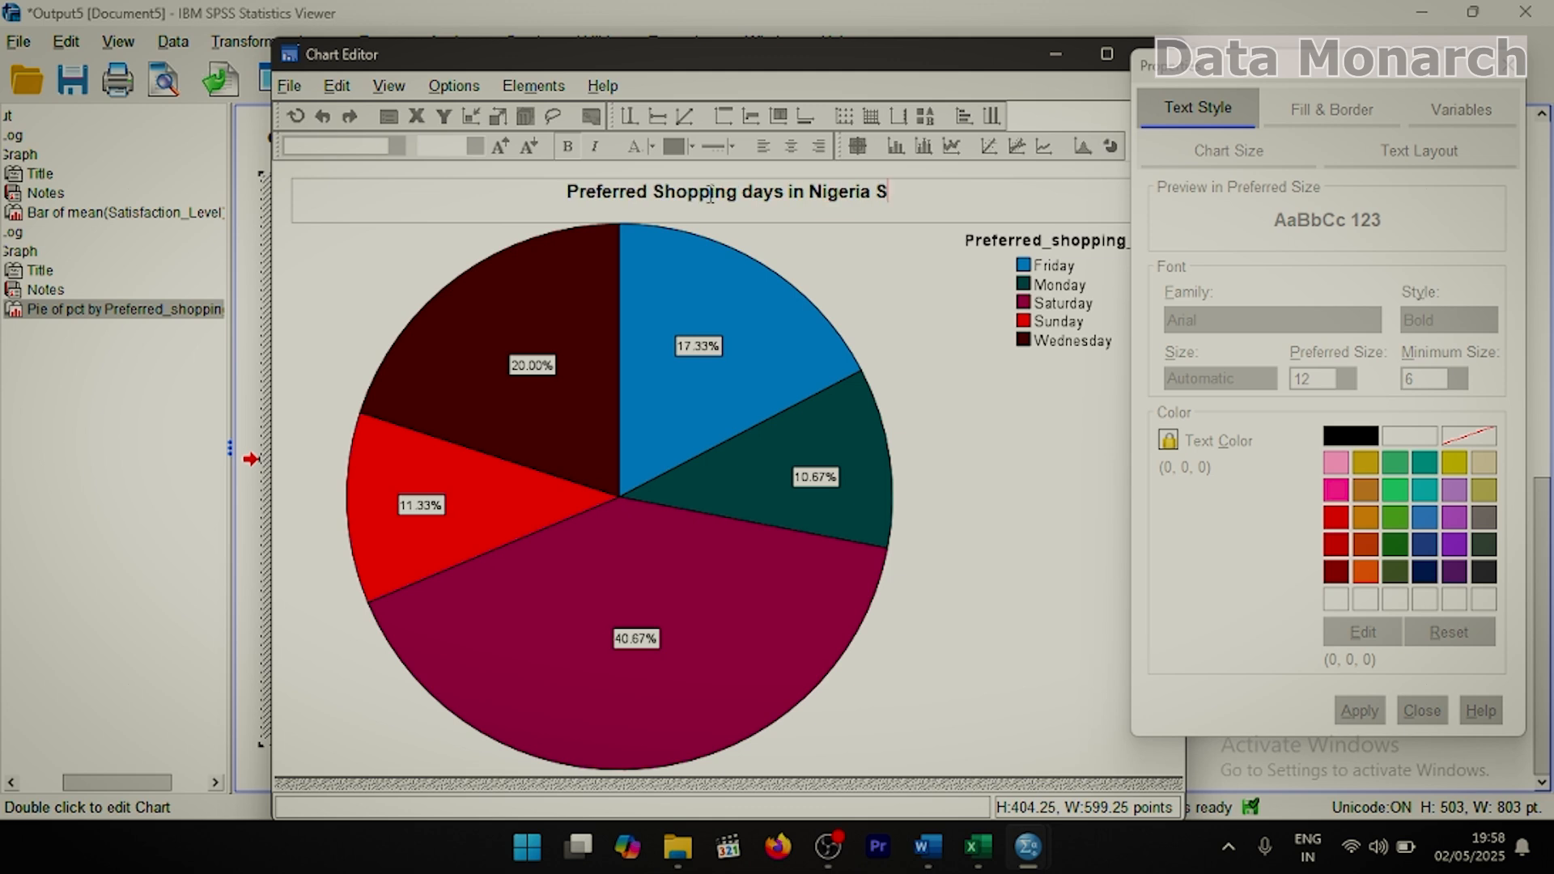
{"action": "left_click", "coordinate": [1476, 71]}
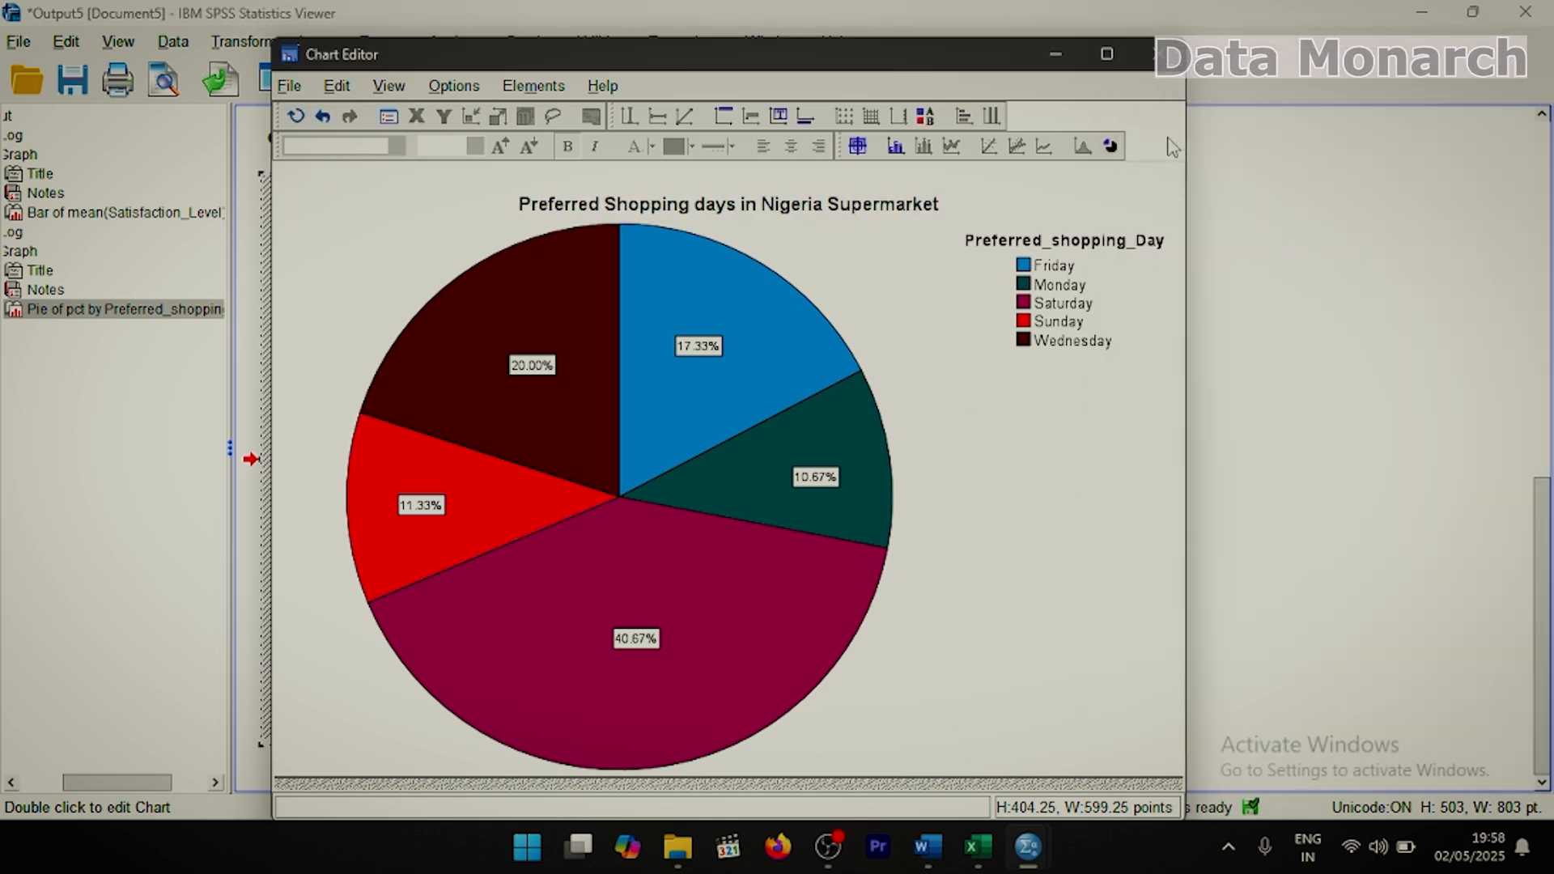
{"action": "left_click", "coordinate": [1158, 53]}
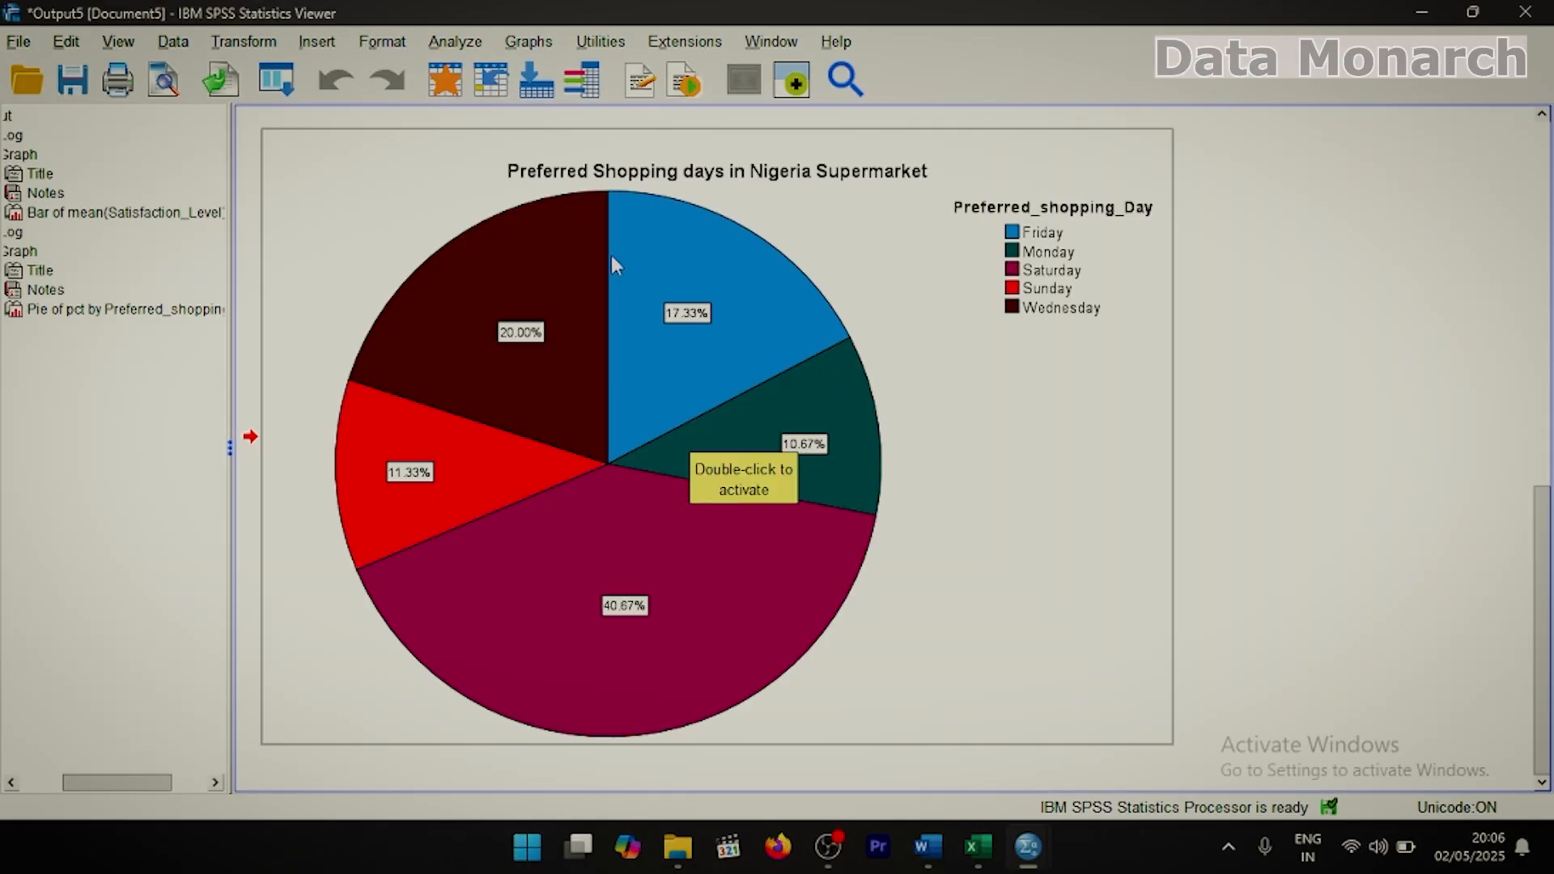
Begin defining a multiple line chart from summaries for groups of cases and reset its settings to the defaults.
{"action": "left_click", "coordinate": [529, 41]}
{"action": "mouse_move", "coordinate": [669, 242]}
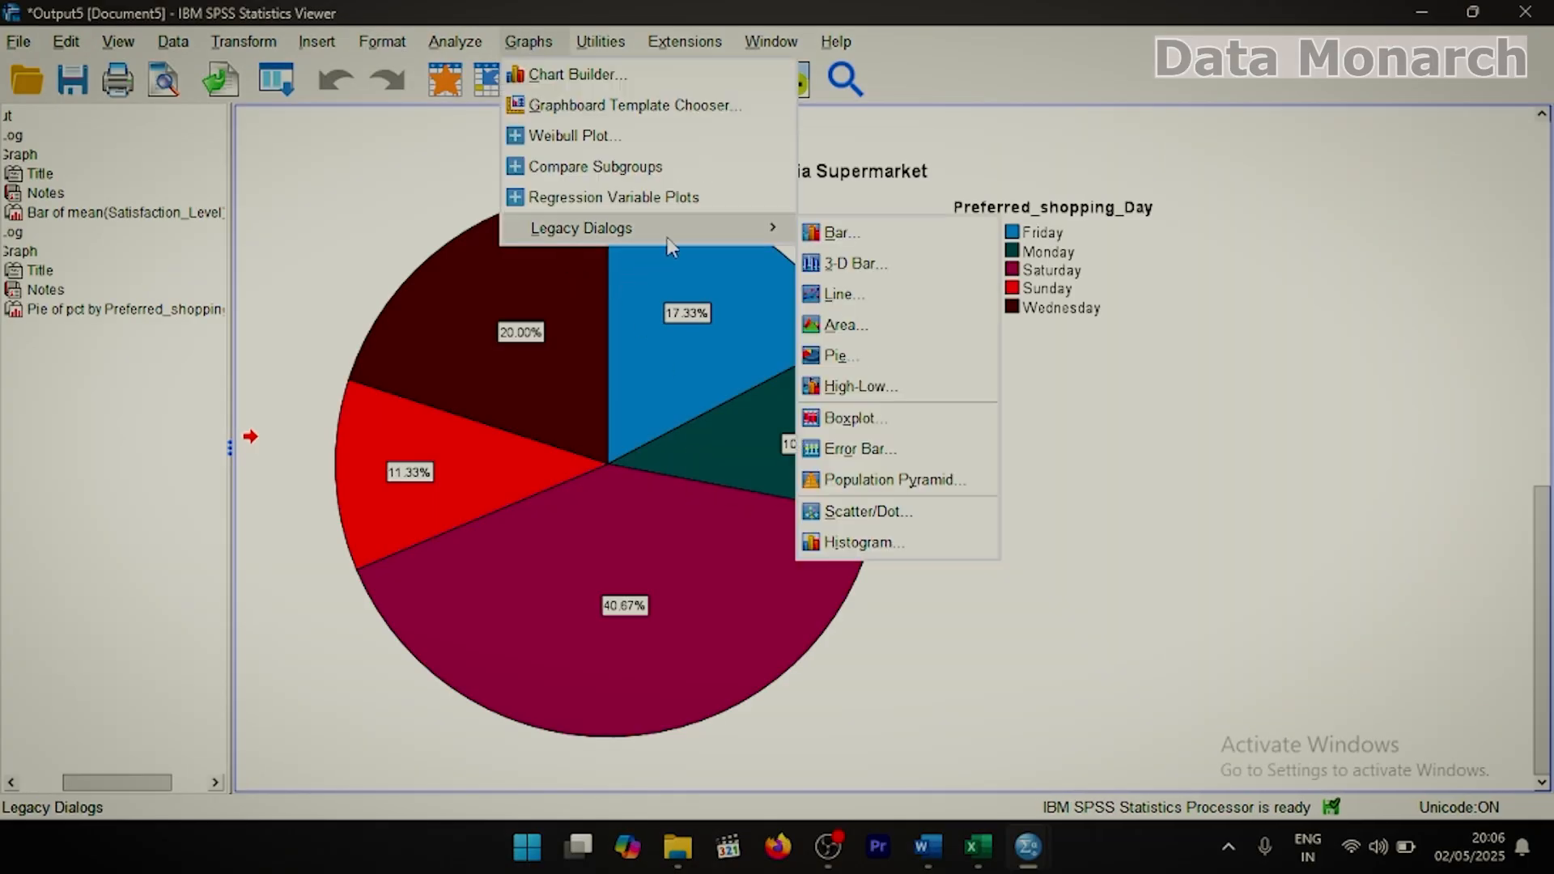
{"action": "left_click", "coordinate": [882, 304]}
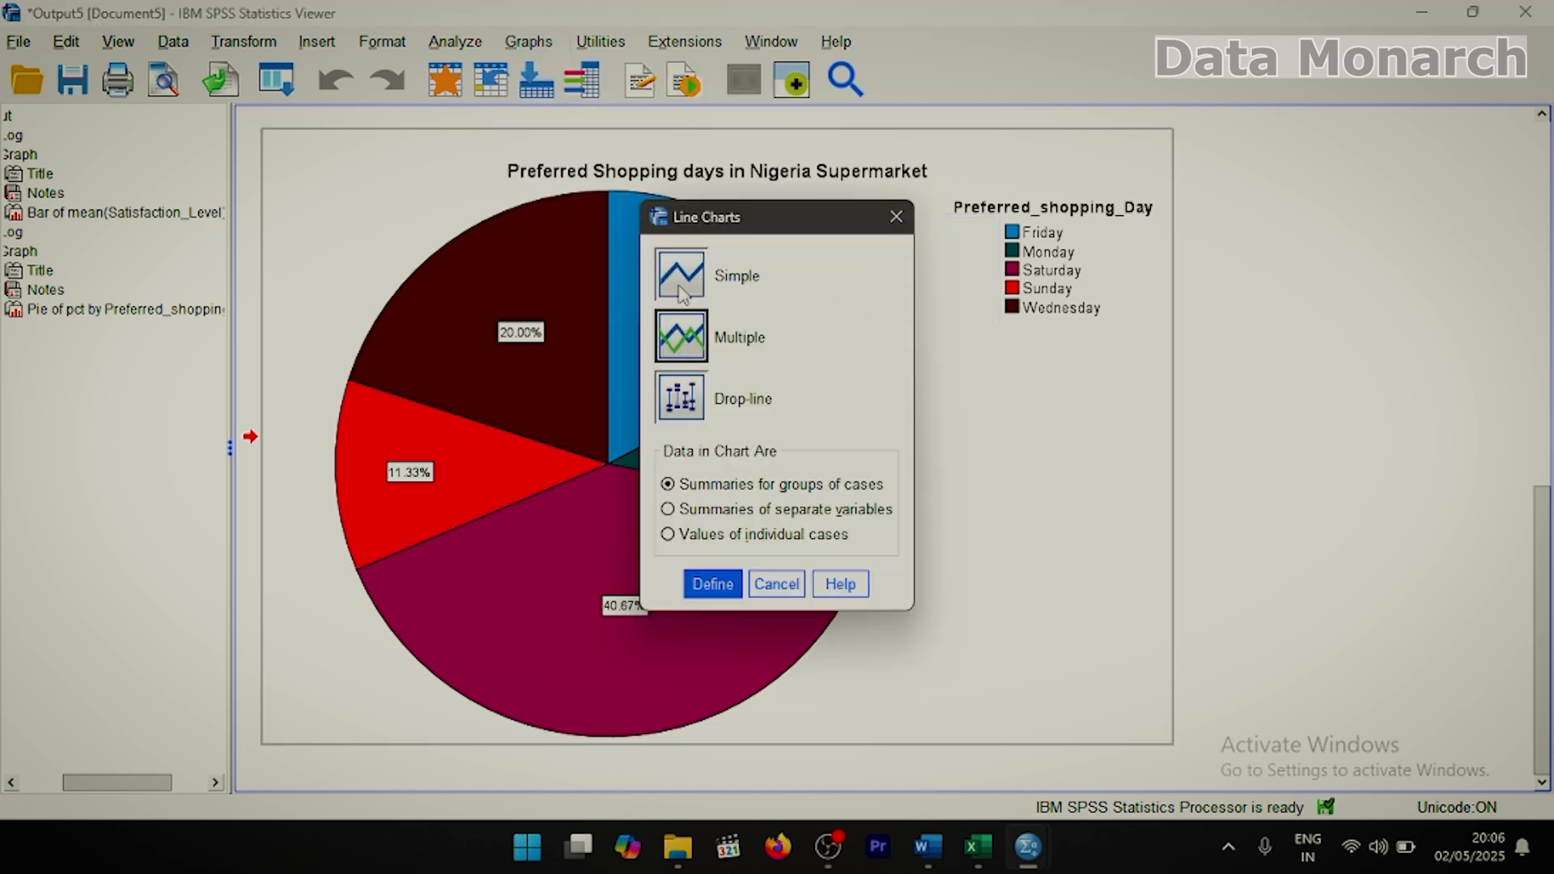
{"action": "left_click", "coordinate": [682, 291]}
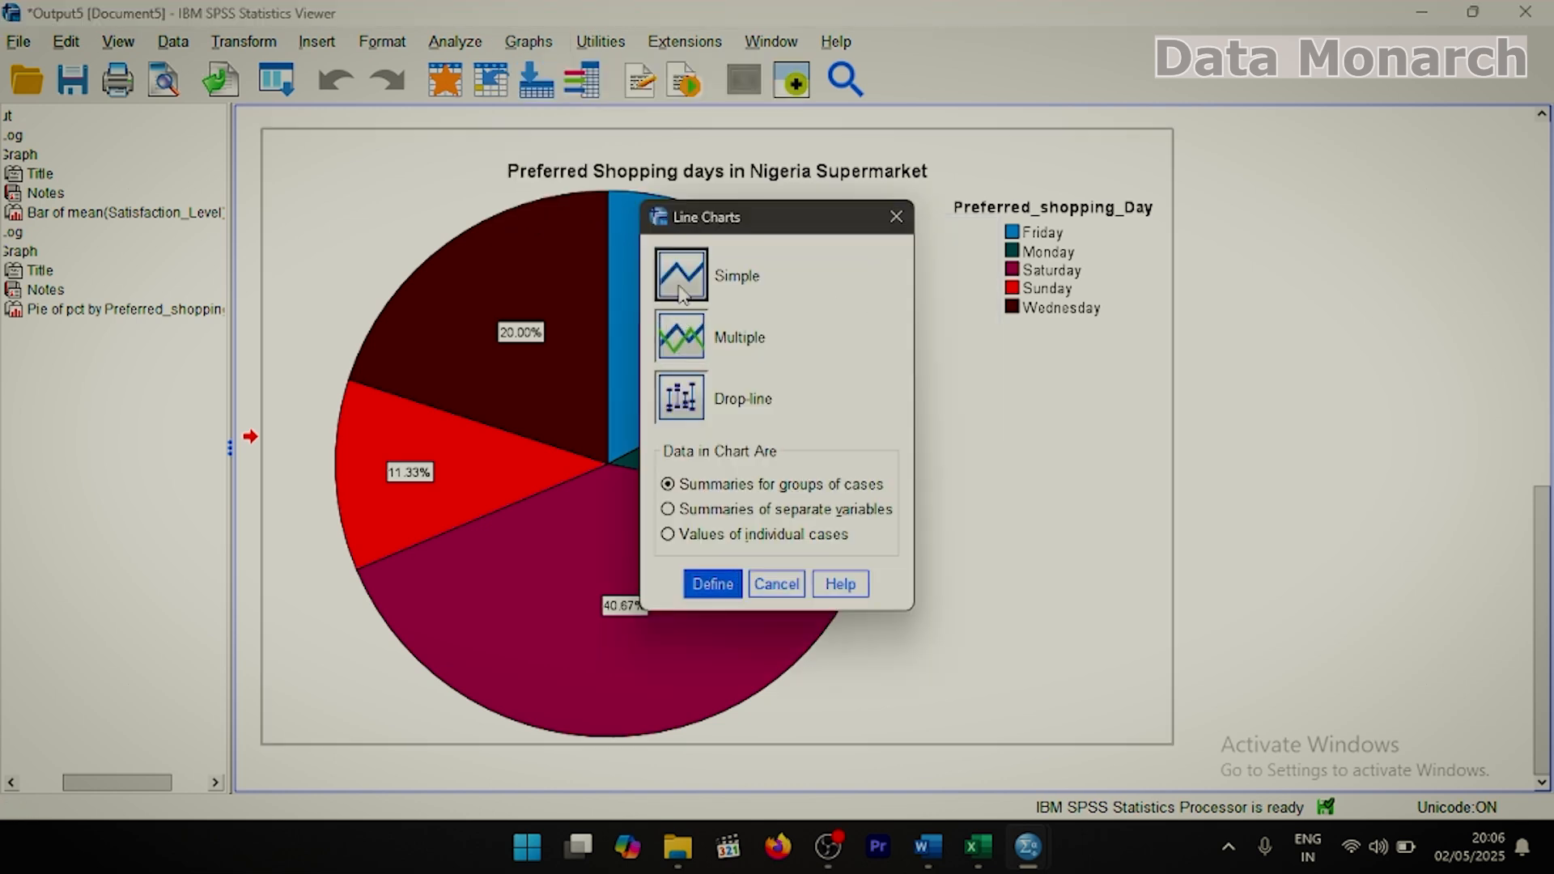
{"action": "left_click", "coordinate": [683, 353]}
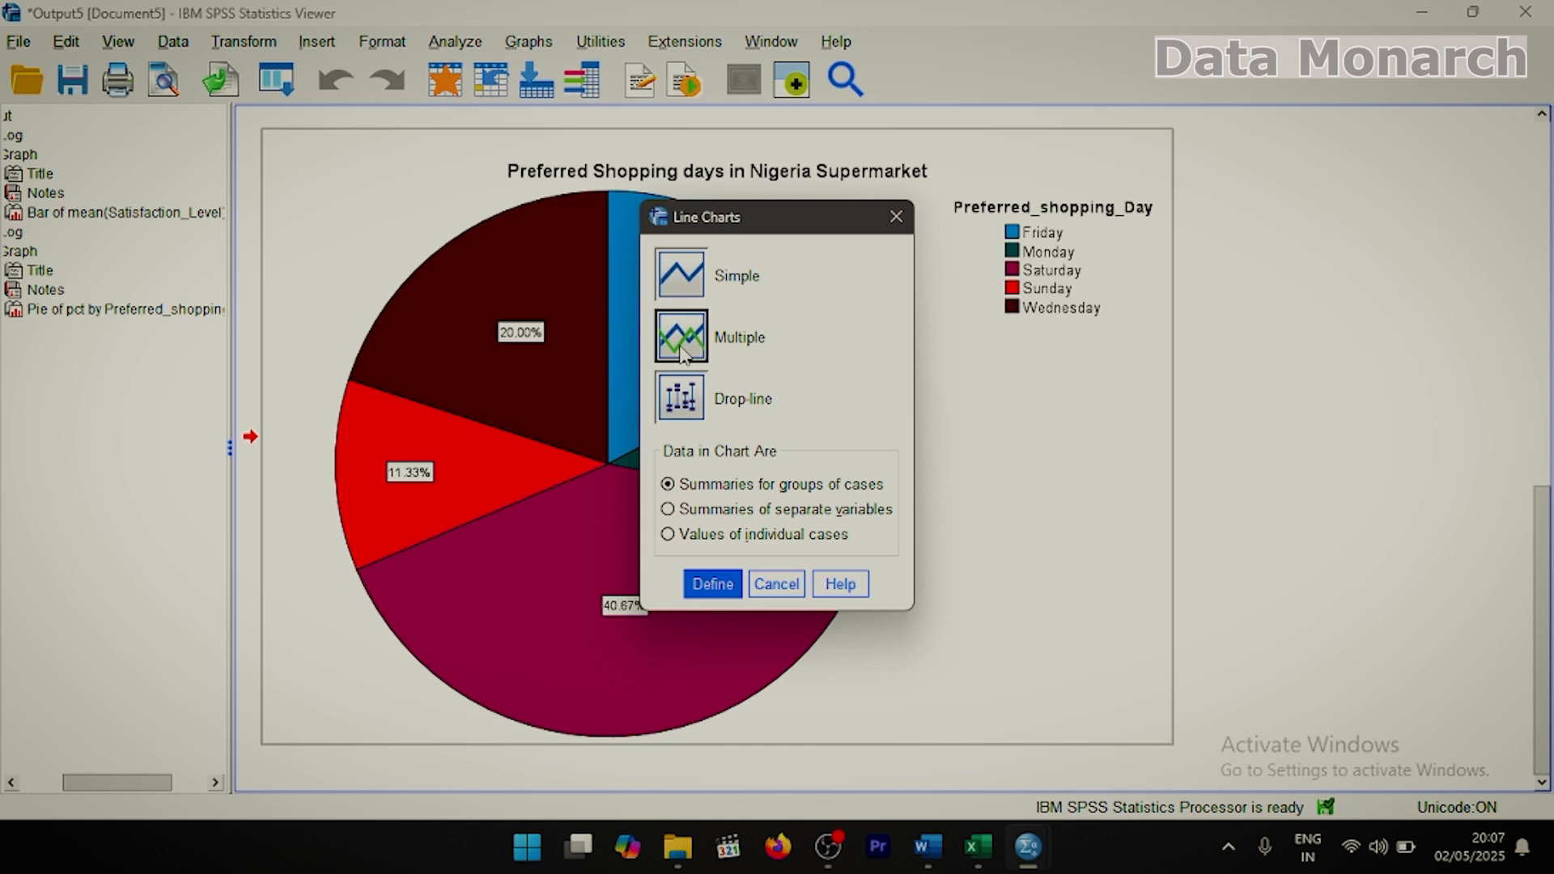
{"action": "left_click", "coordinate": [715, 585]}
{"action": "left_click", "coordinate": [784, 804]}
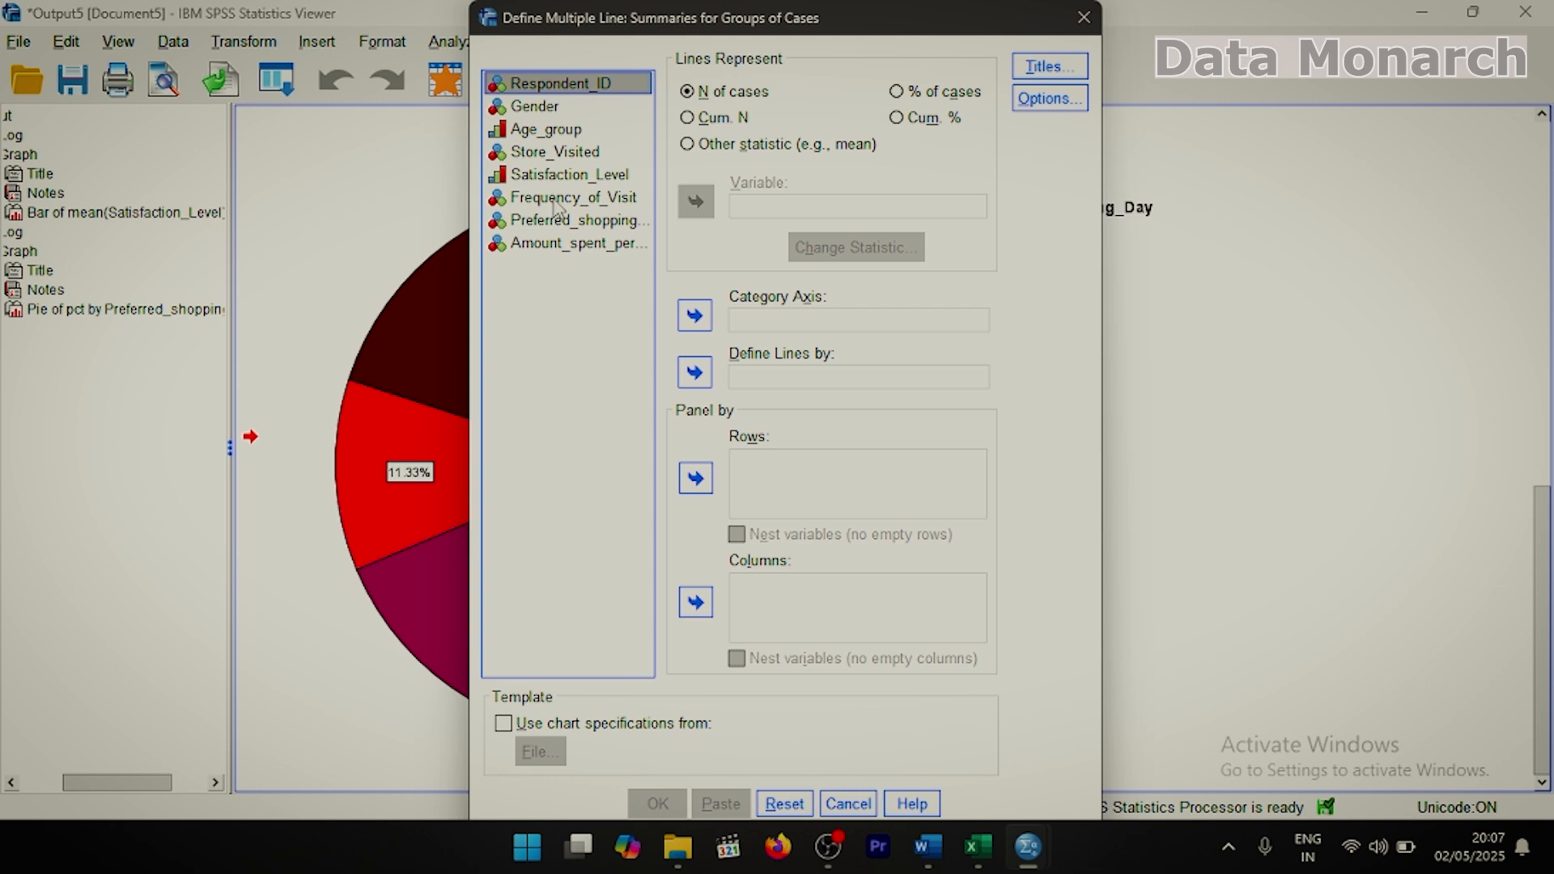
Generate the multiple line chart of mean Frequency_of_Visit, with Age_group on the category axis and lines defined by Gender.
{"action": "left_click", "coordinate": [688, 145]}
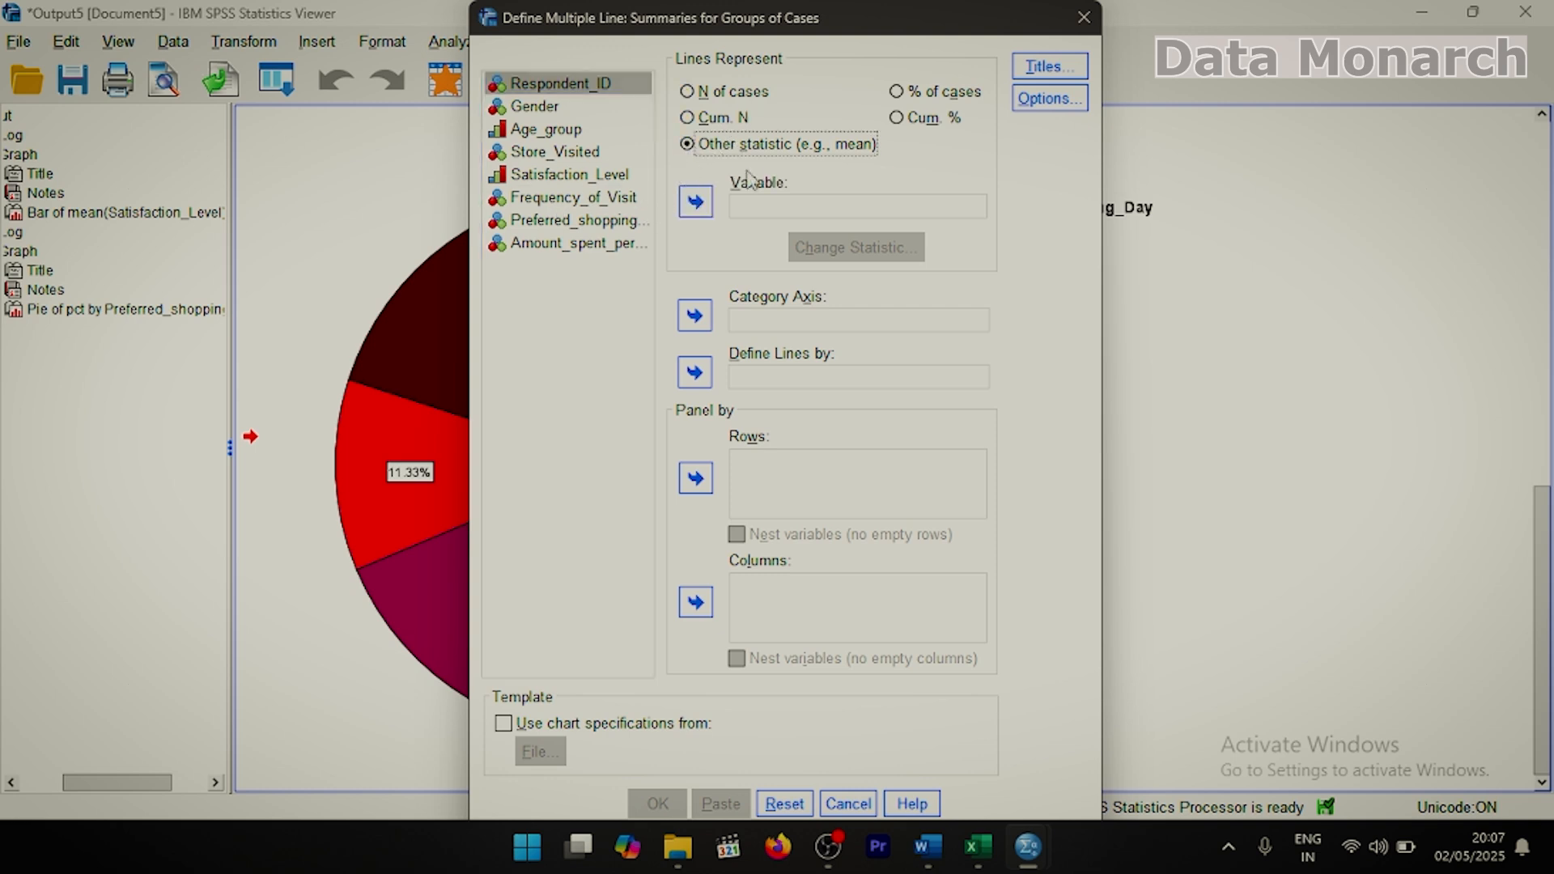
{"action": "left_click", "coordinate": [608, 201]}
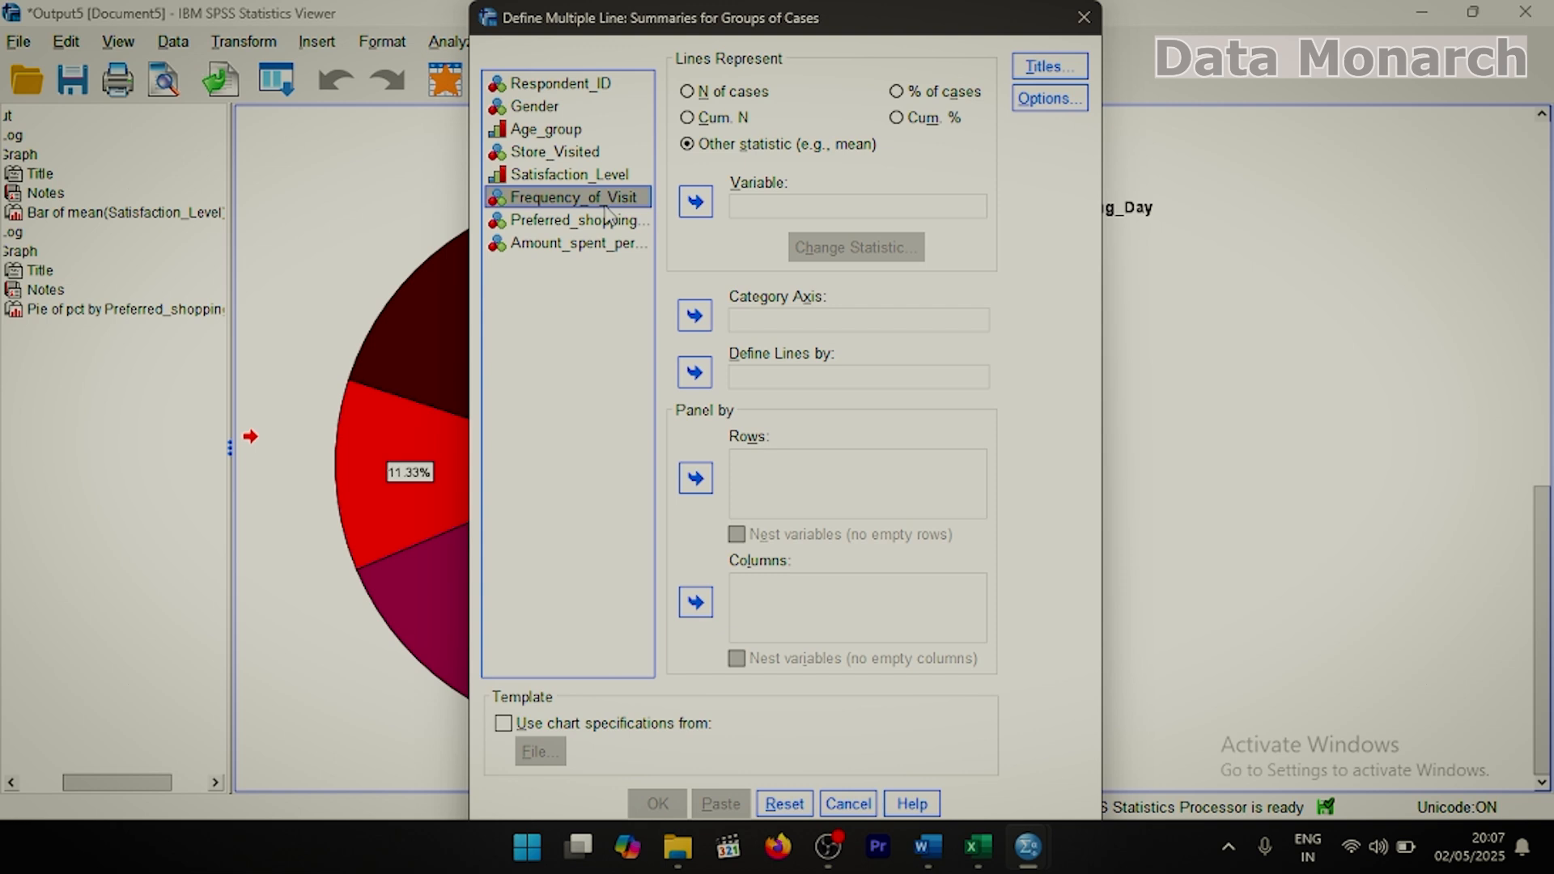
{"action": "left_click", "coordinate": [696, 201]}
{"action": "left_click", "coordinate": [547, 134]}
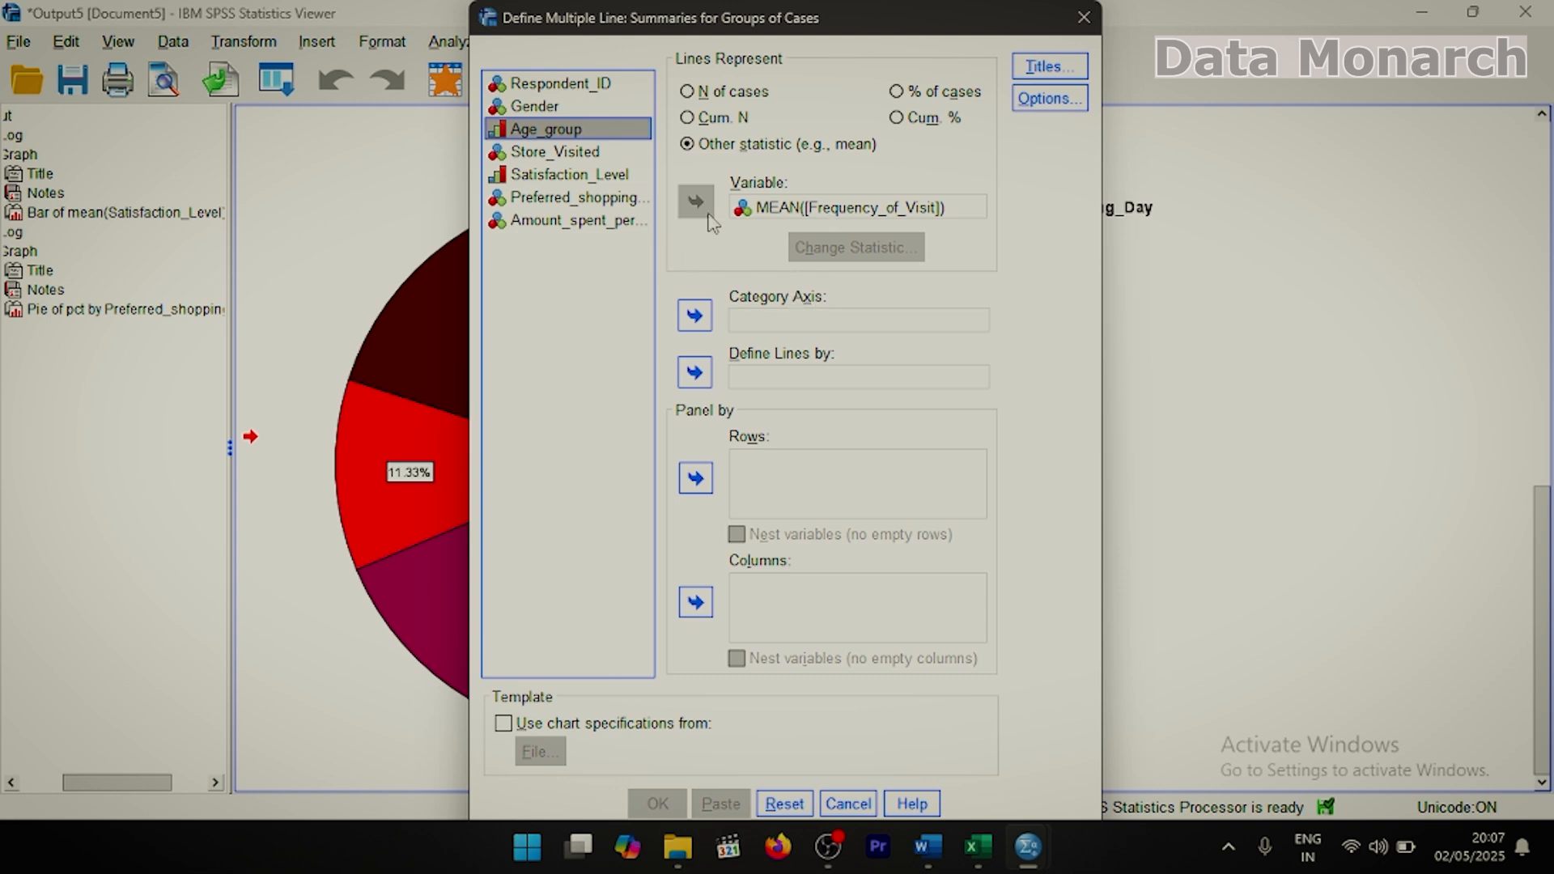
{"action": "left_click", "coordinate": [695, 315]}
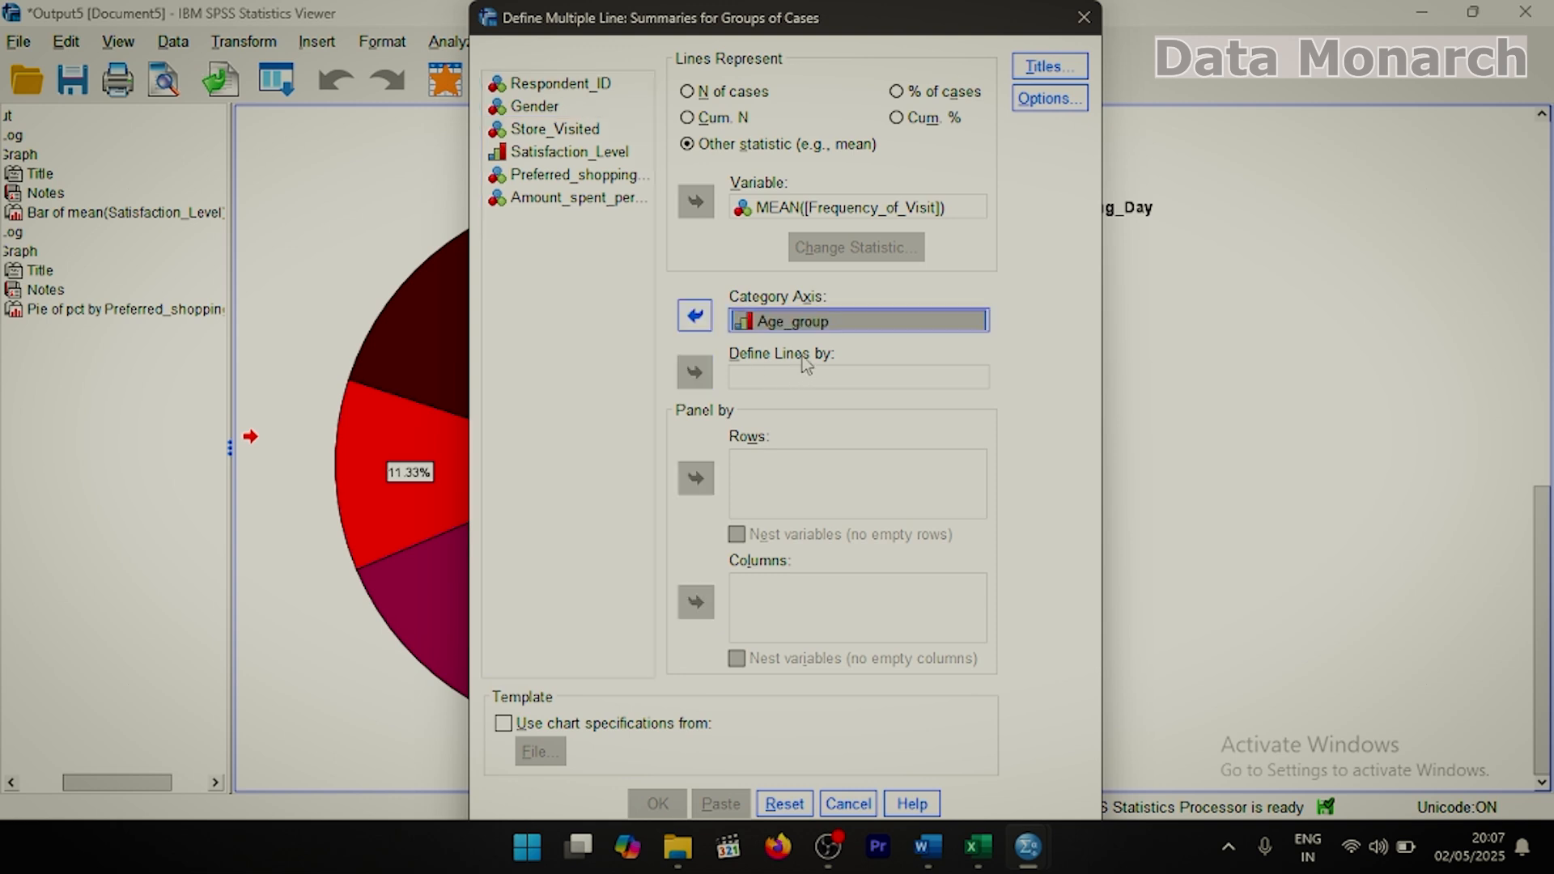
{"action": "left_click", "coordinate": [567, 108]}
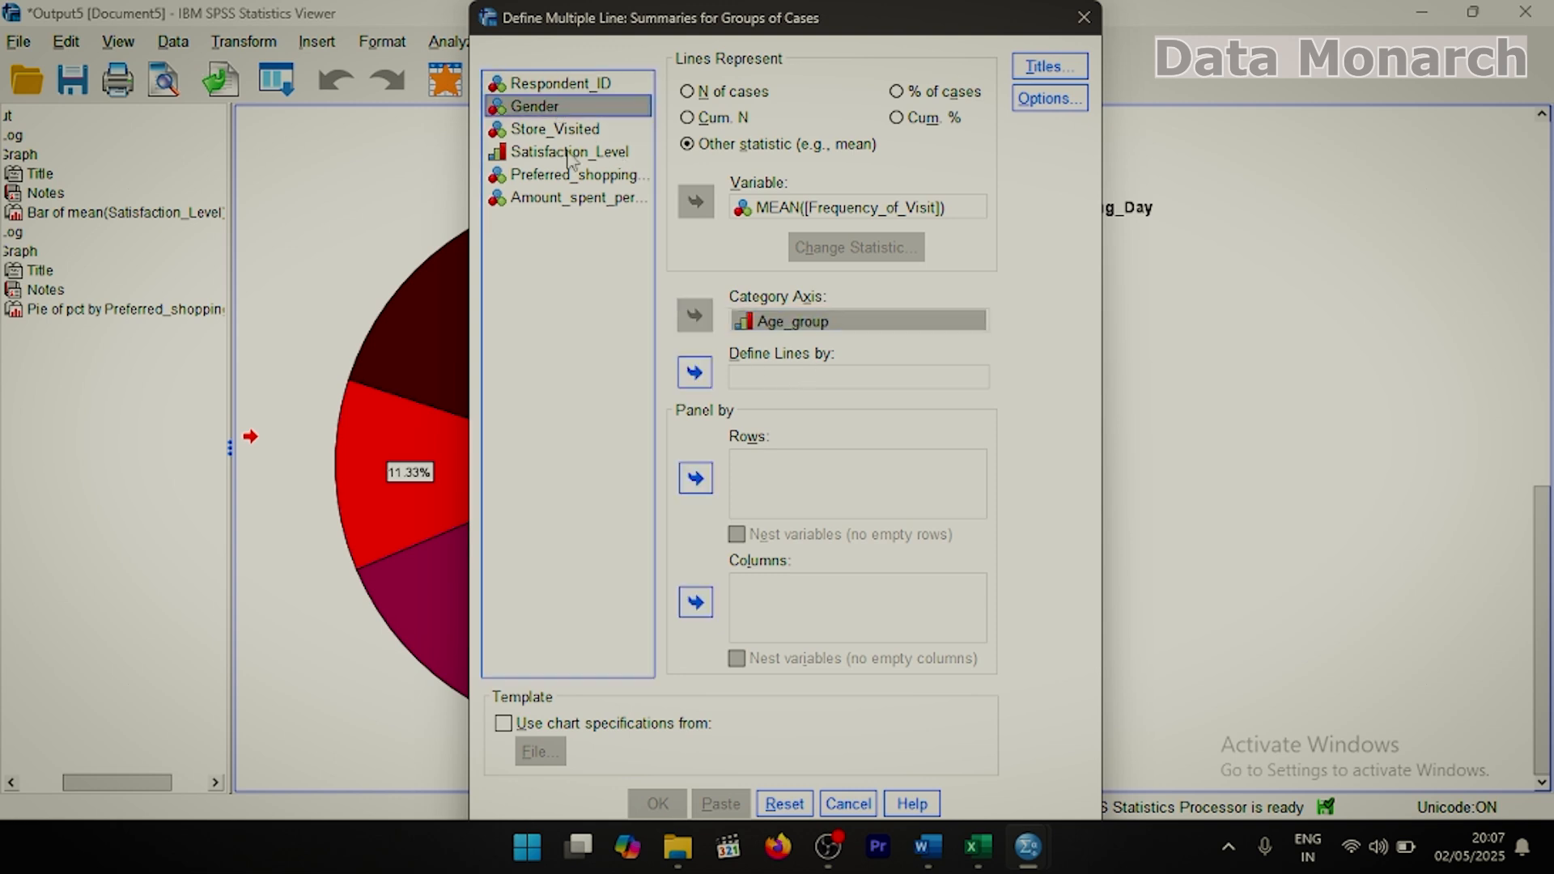
{"action": "left_click", "coordinate": [694, 371]}
{"action": "left_click", "coordinate": [655, 801]}
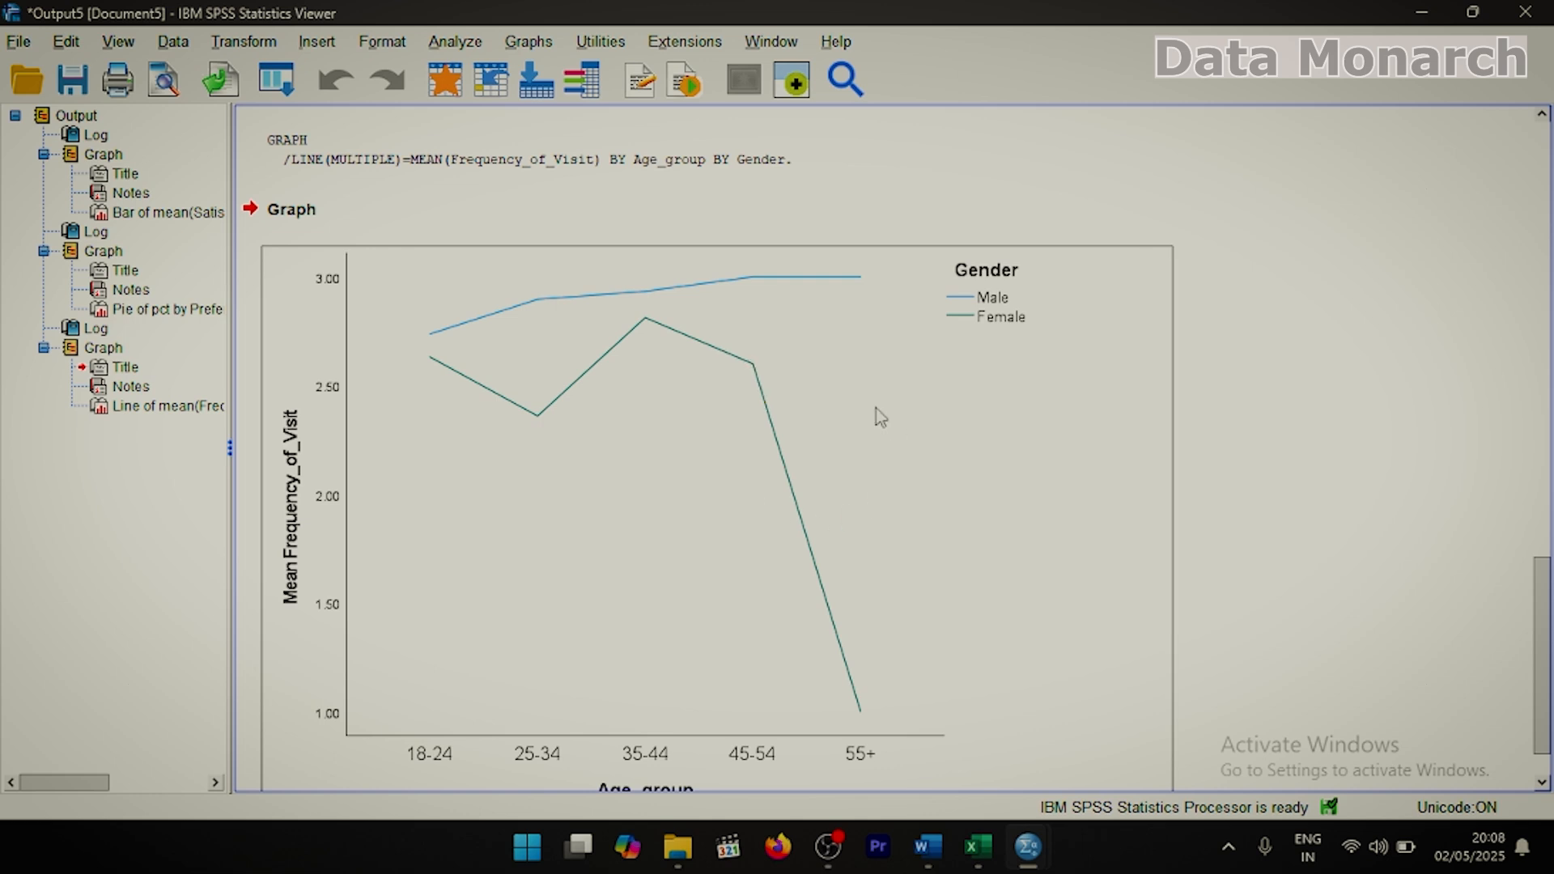
Create a simple line chart of mean Frequency_of_Visit with Age_group on the category axis.
{"action": "left_click", "coordinate": [529, 41]}
{"action": "mouse_move", "coordinate": [677, 236]}
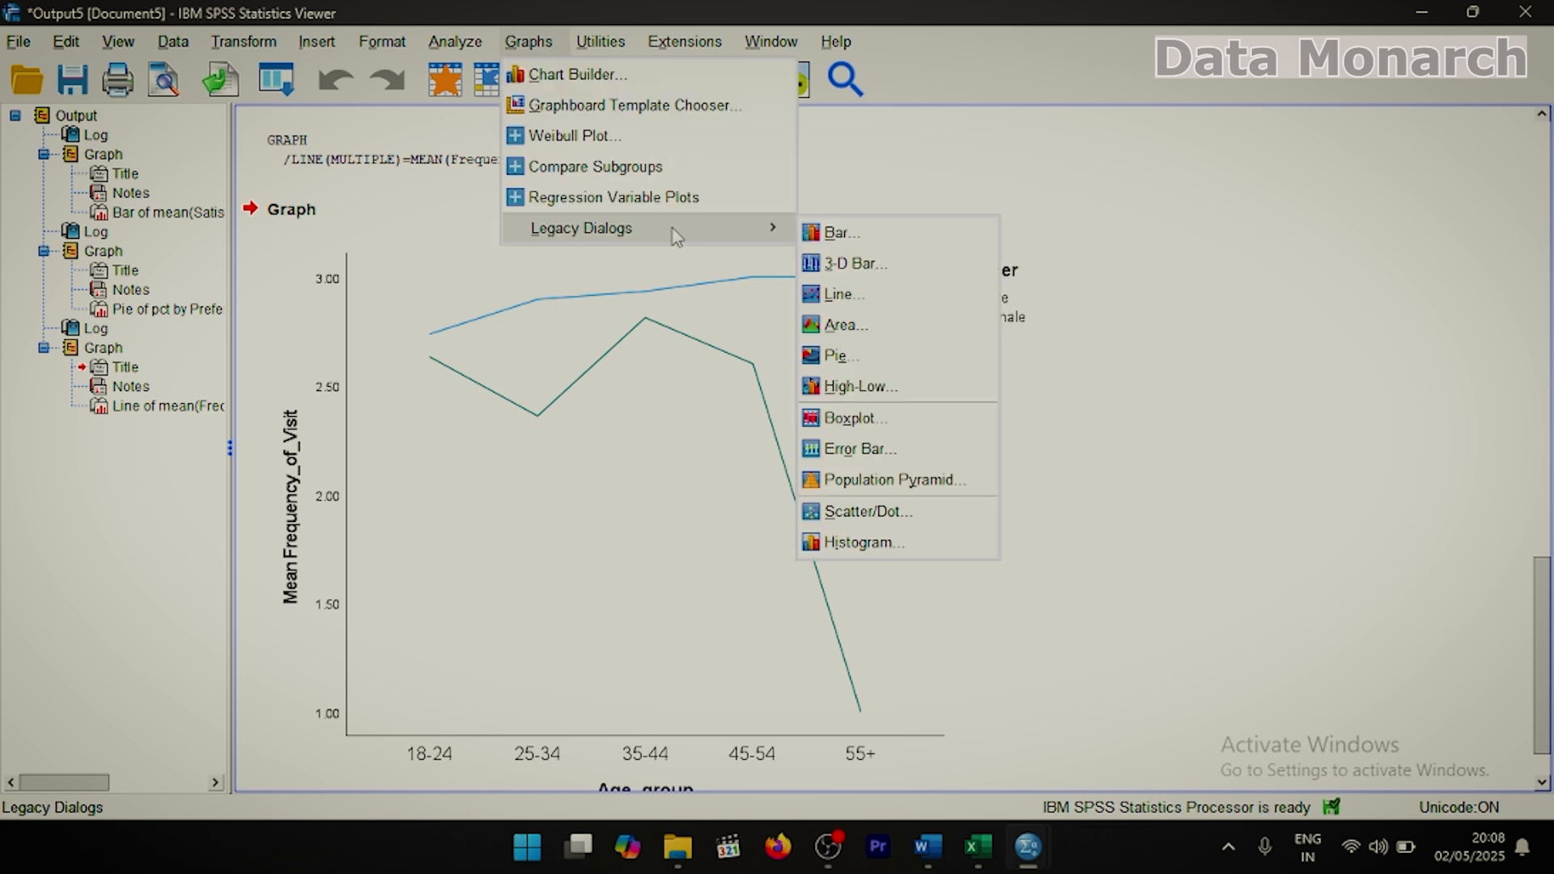
{"action": "left_click", "coordinate": [840, 296]}
{"action": "double_click", "coordinate": [679, 272]}
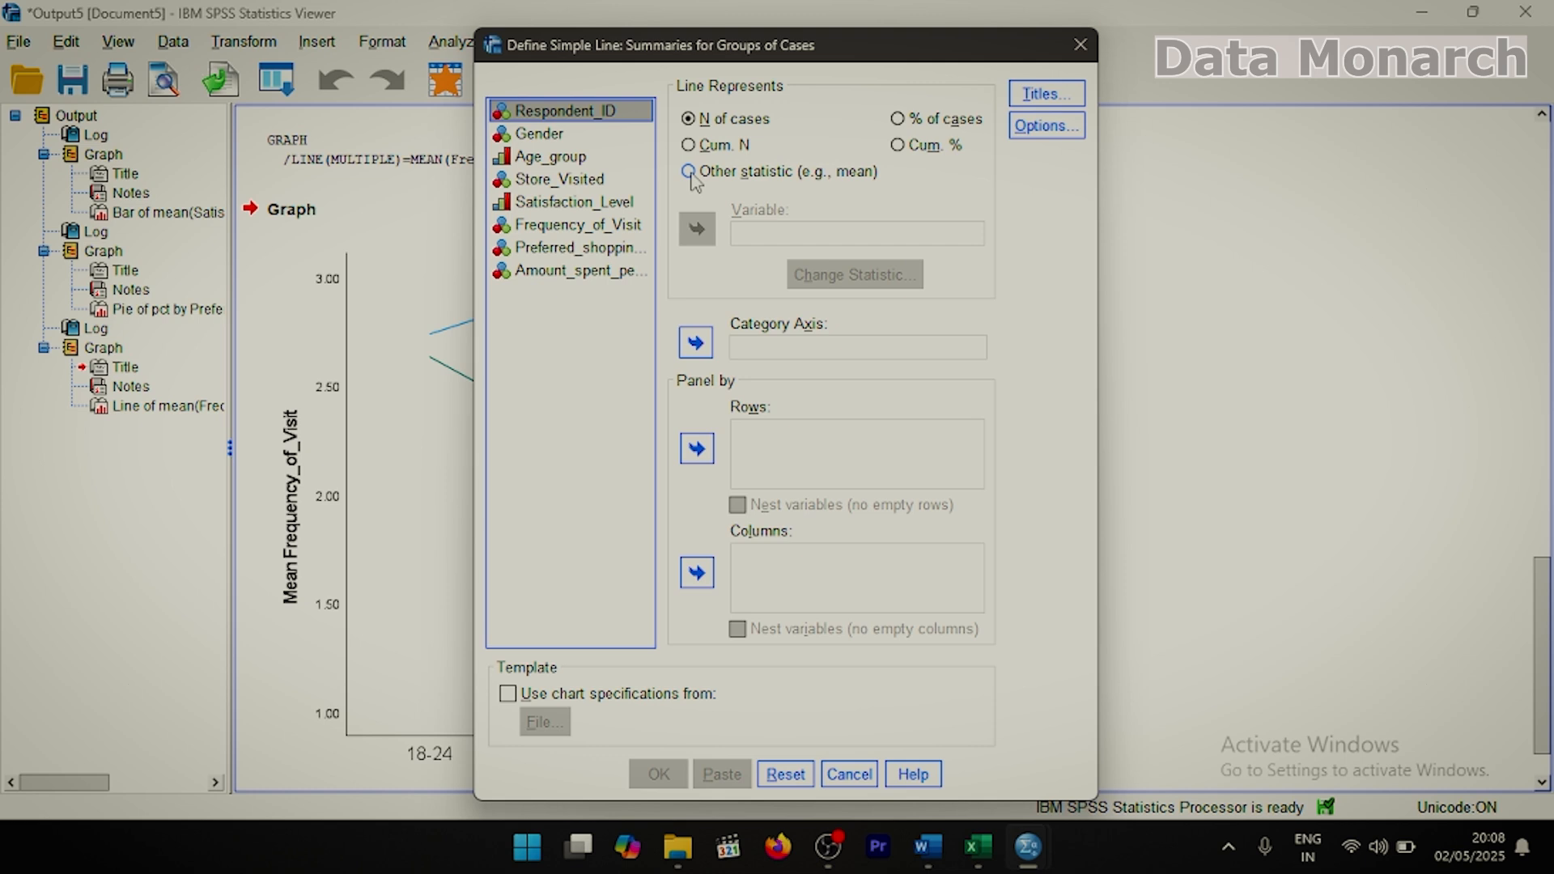
{"action": "left_click", "coordinate": [689, 172]}
{"action": "left_click", "coordinate": [619, 225]}
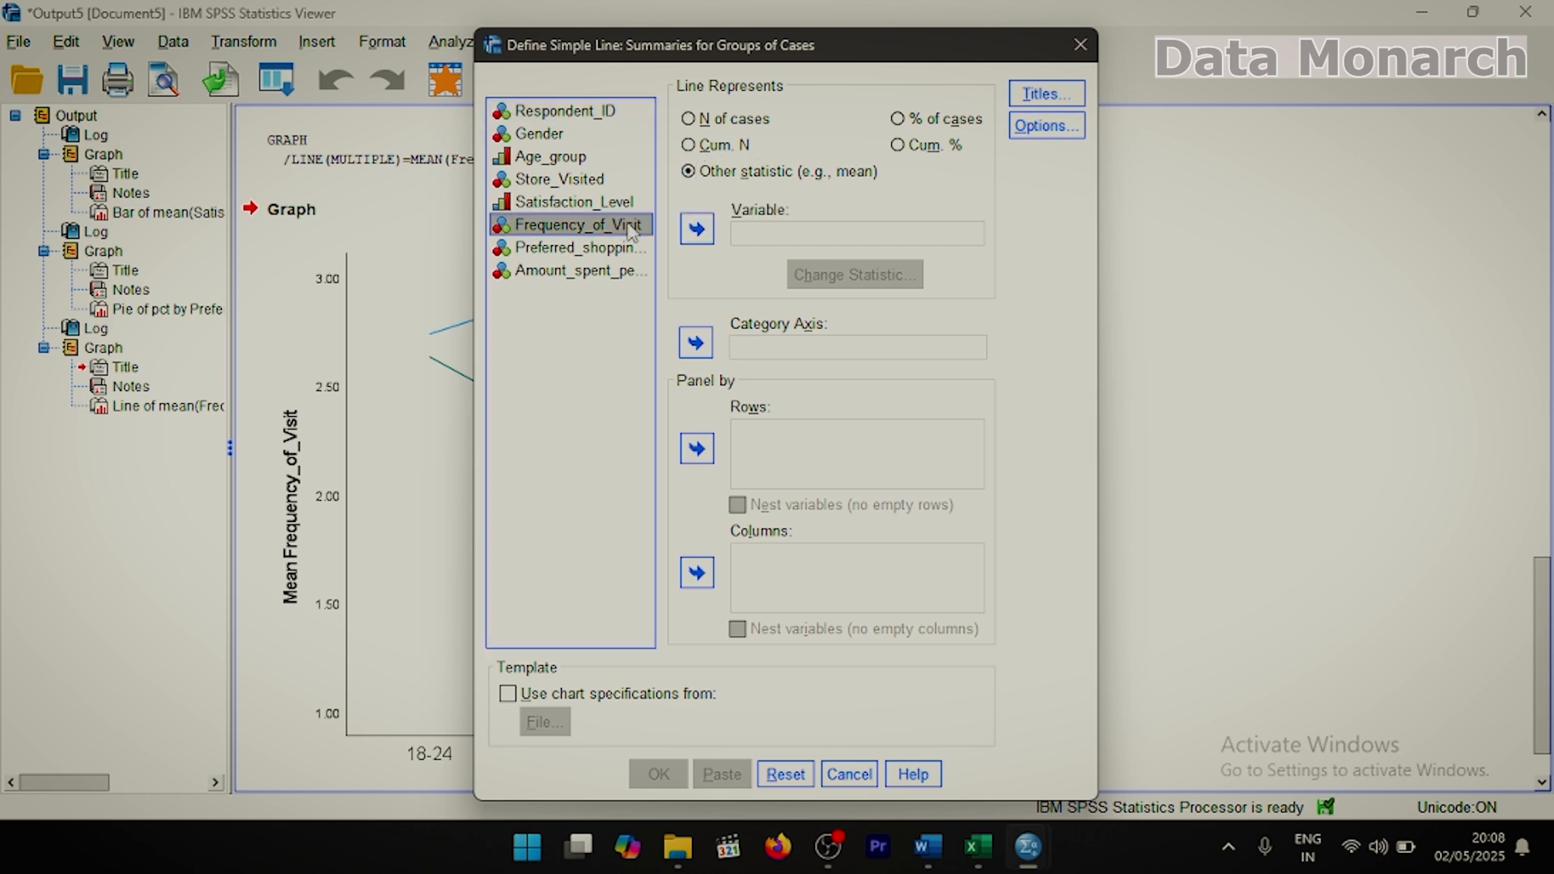
{"action": "left_click", "coordinate": [696, 230]}
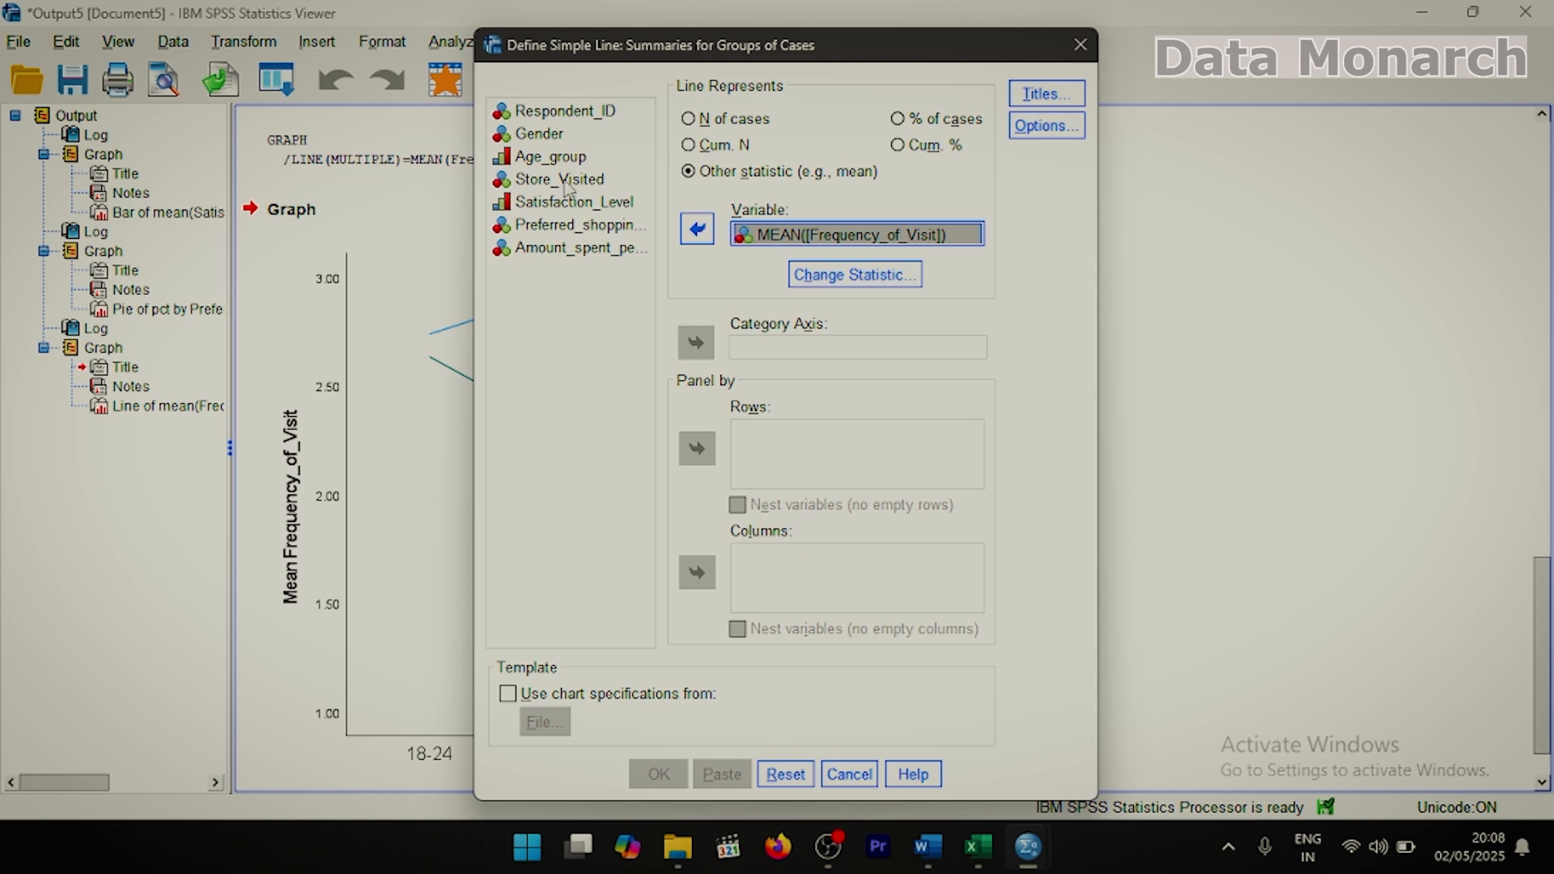
{"action": "left_click", "coordinate": [562, 158]}
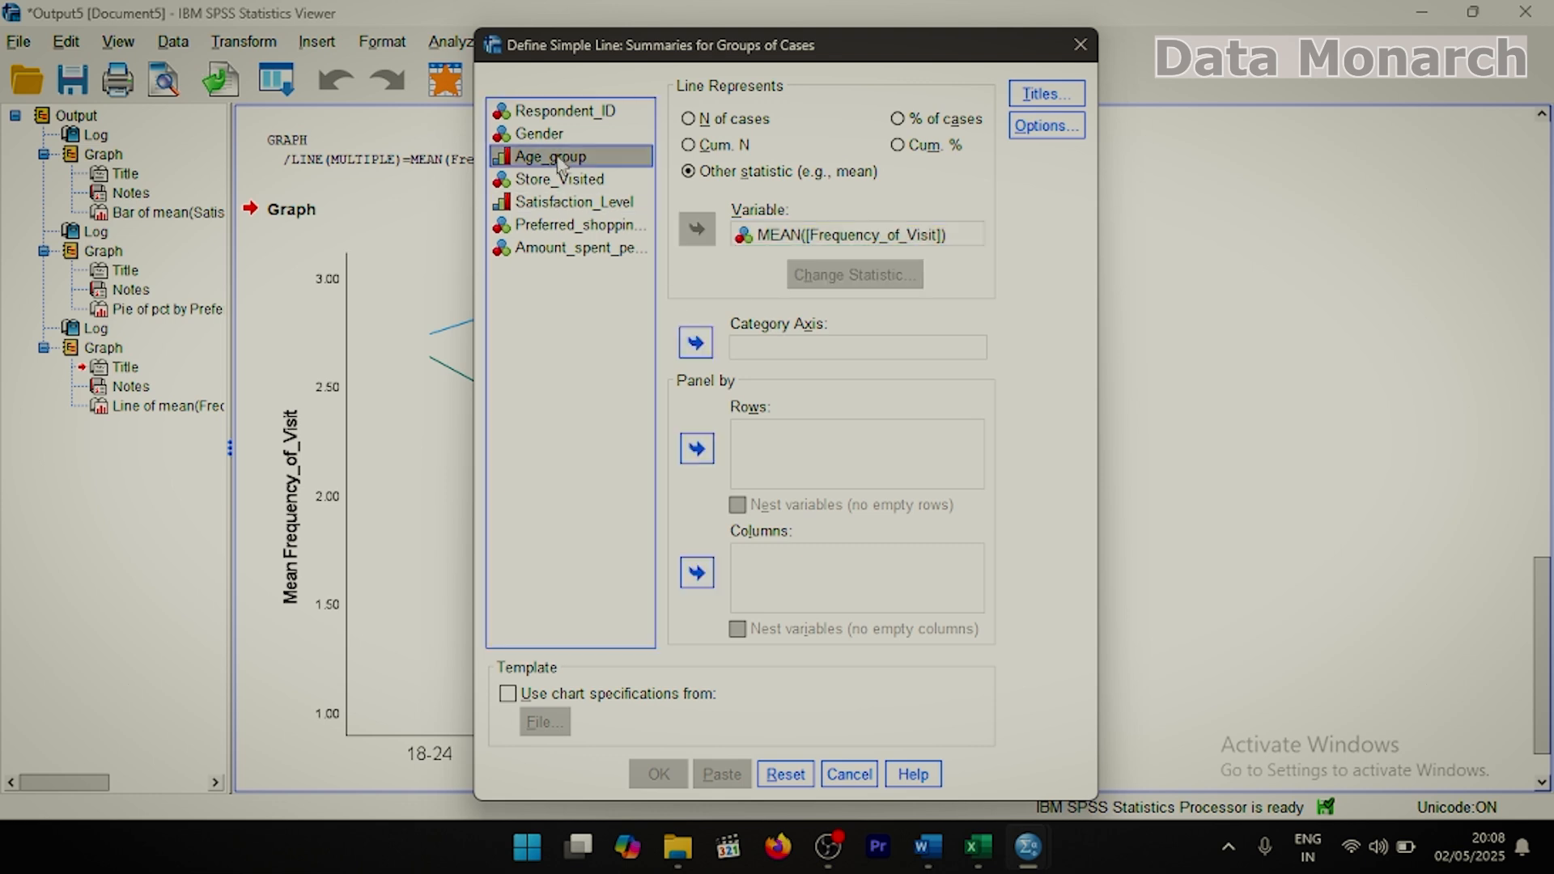
{"action": "left_click", "coordinate": [696, 343]}
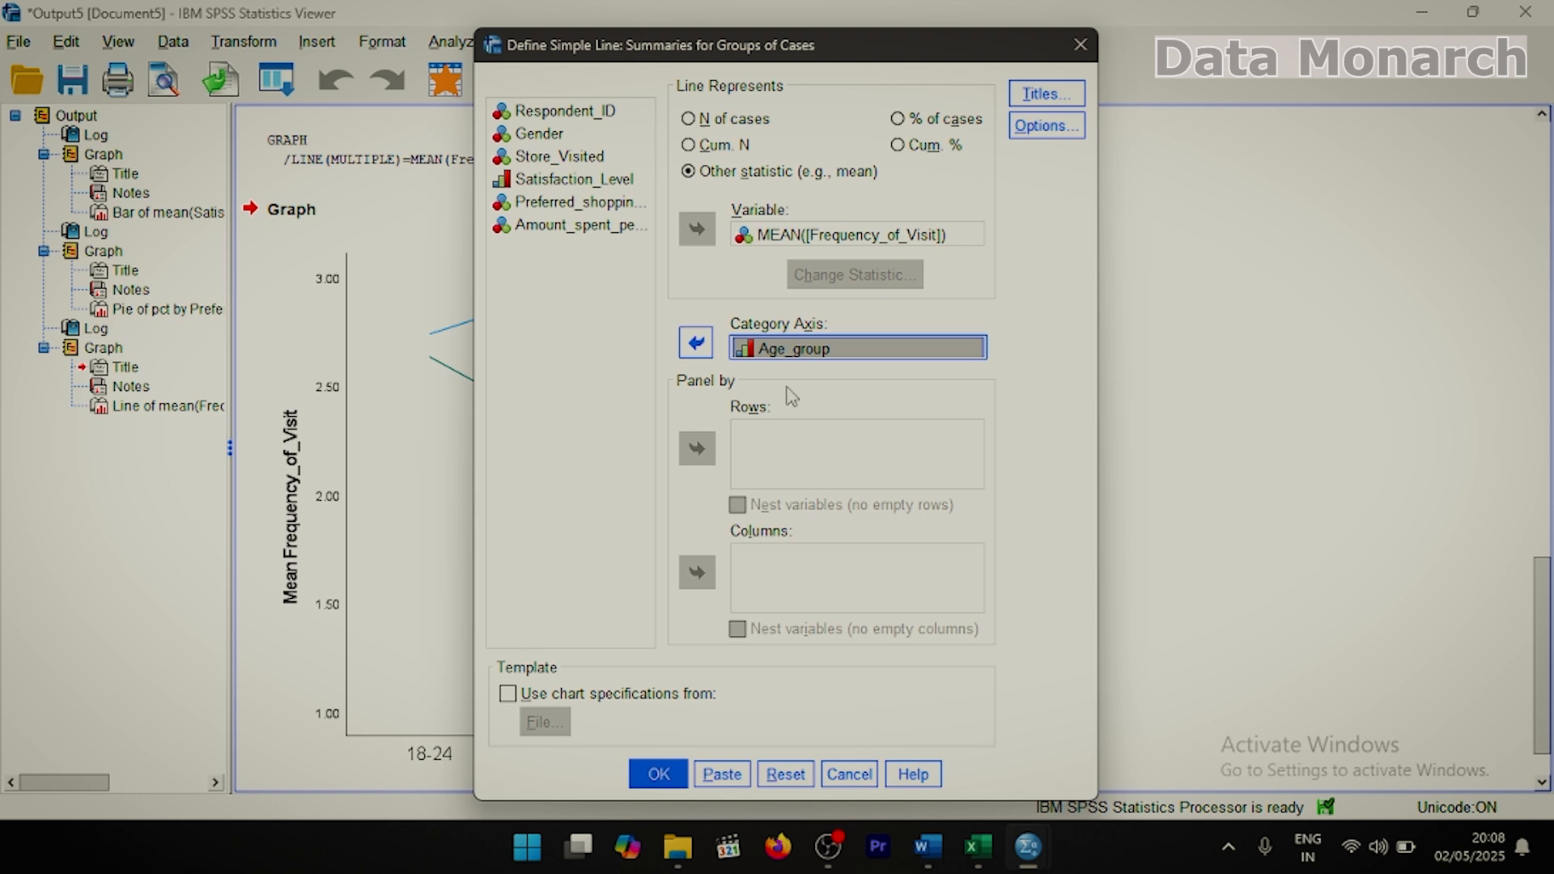
{"action": "left_click", "coordinate": [657, 773]}
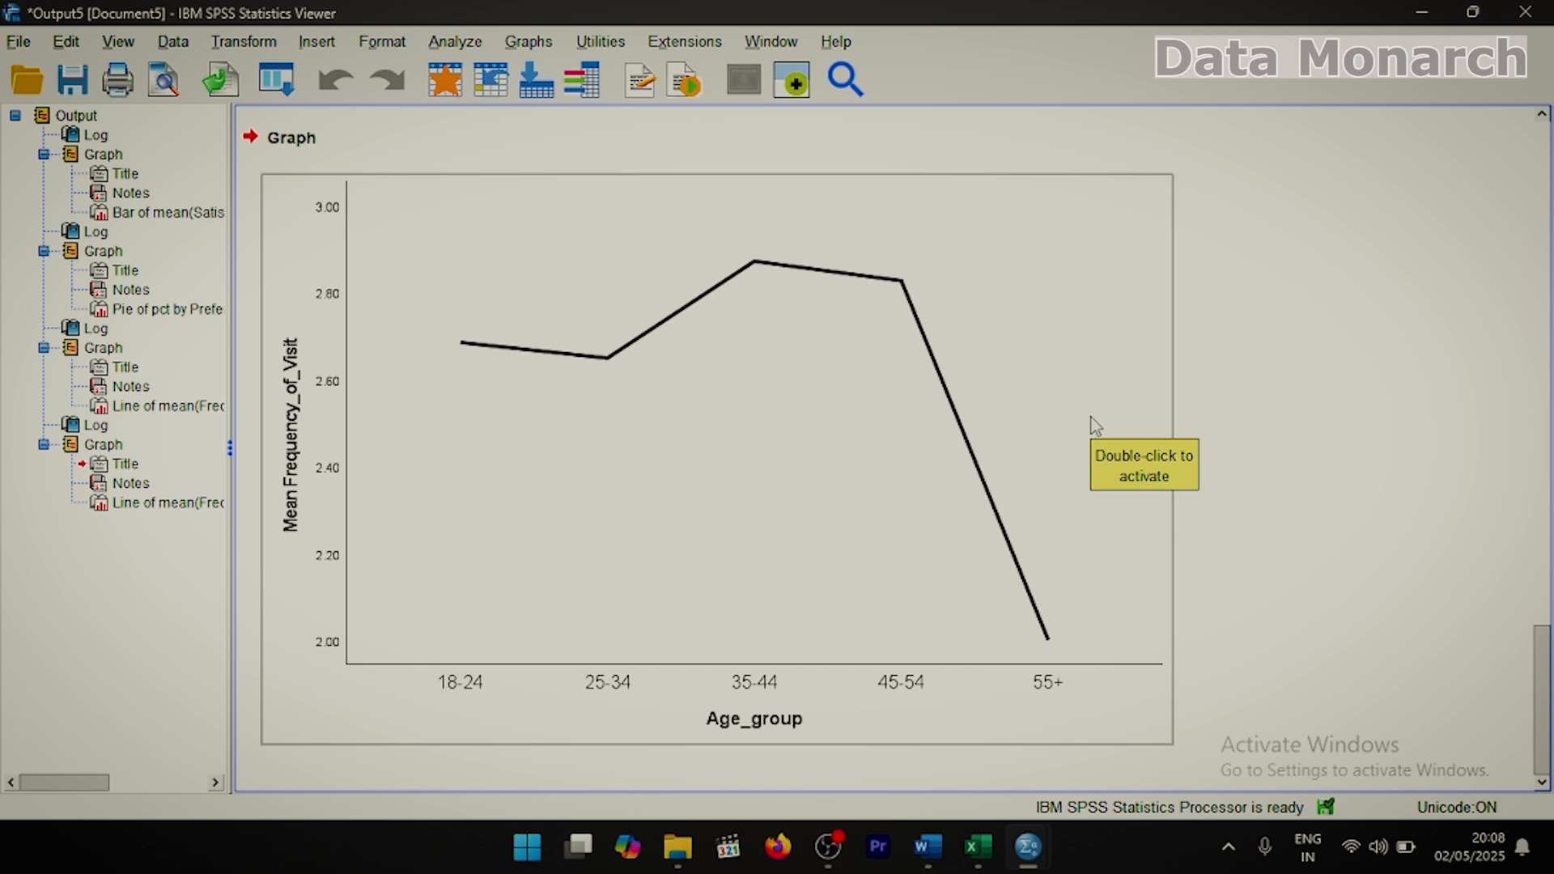
Open the Age_group line chart of mean Frequency_of_Visit for editing and add markers to its line.
{"action": "double_click", "coordinate": [1094, 425]}
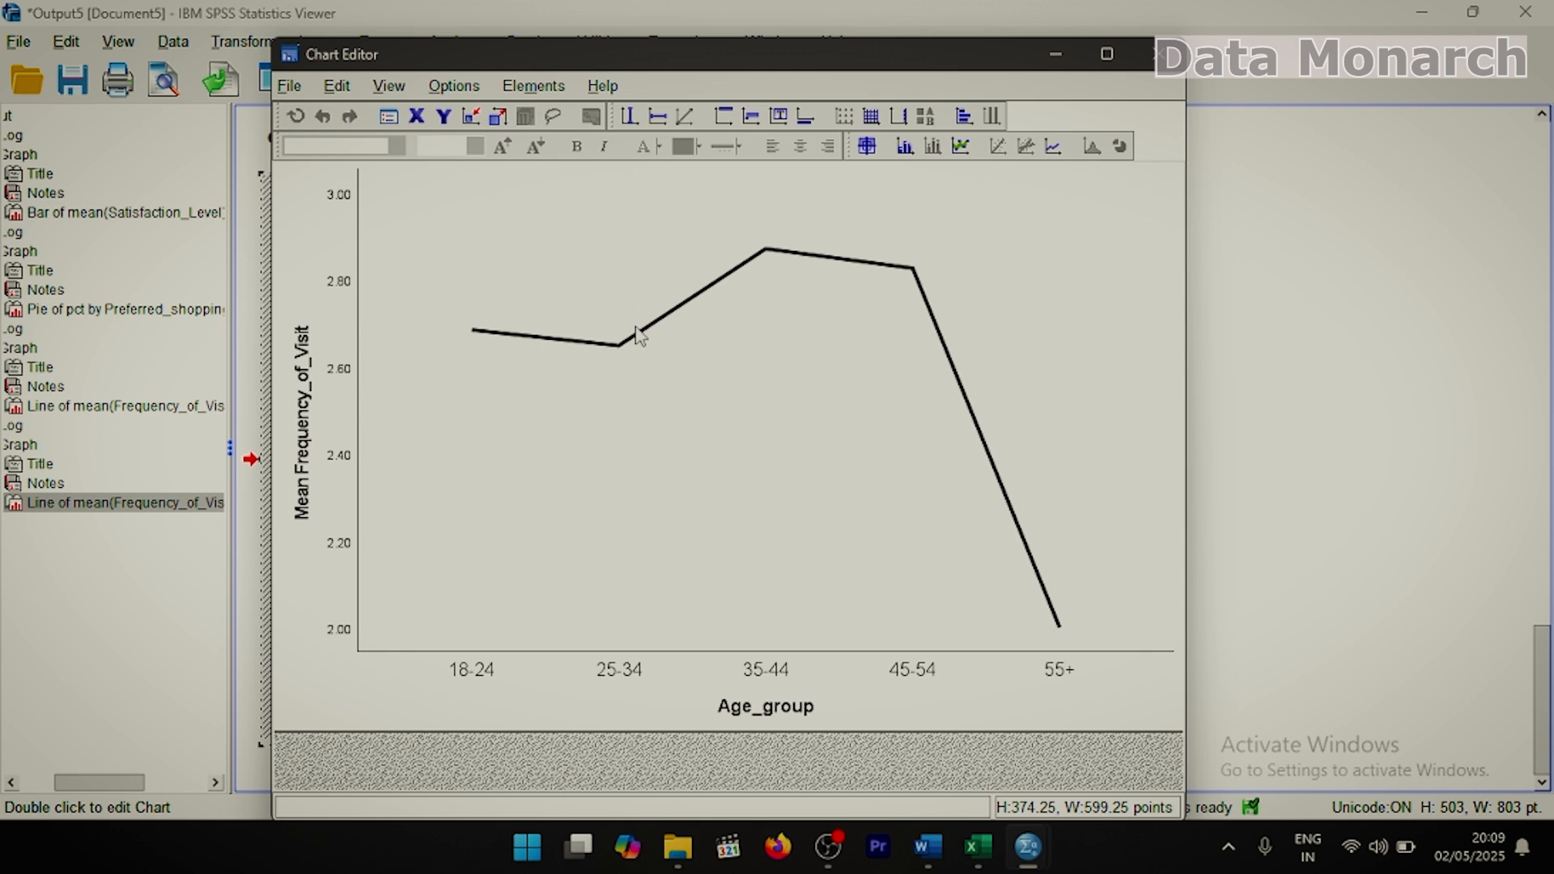
{"action": "left_click", "coordinate": [608, 263]}
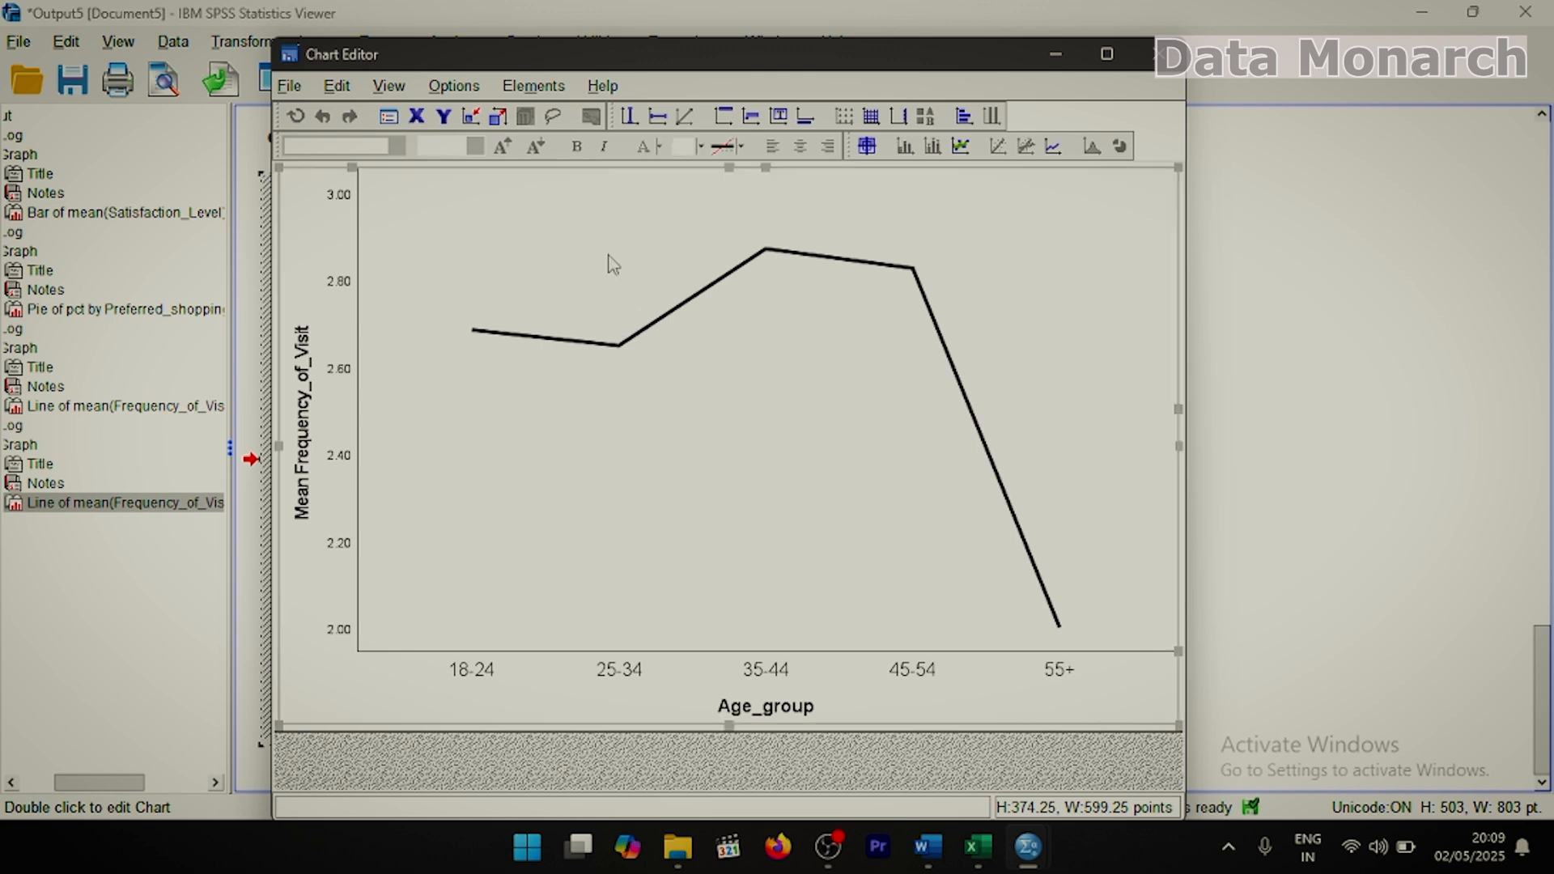
{"action": "left_click", "coordinate": [522, 89]}
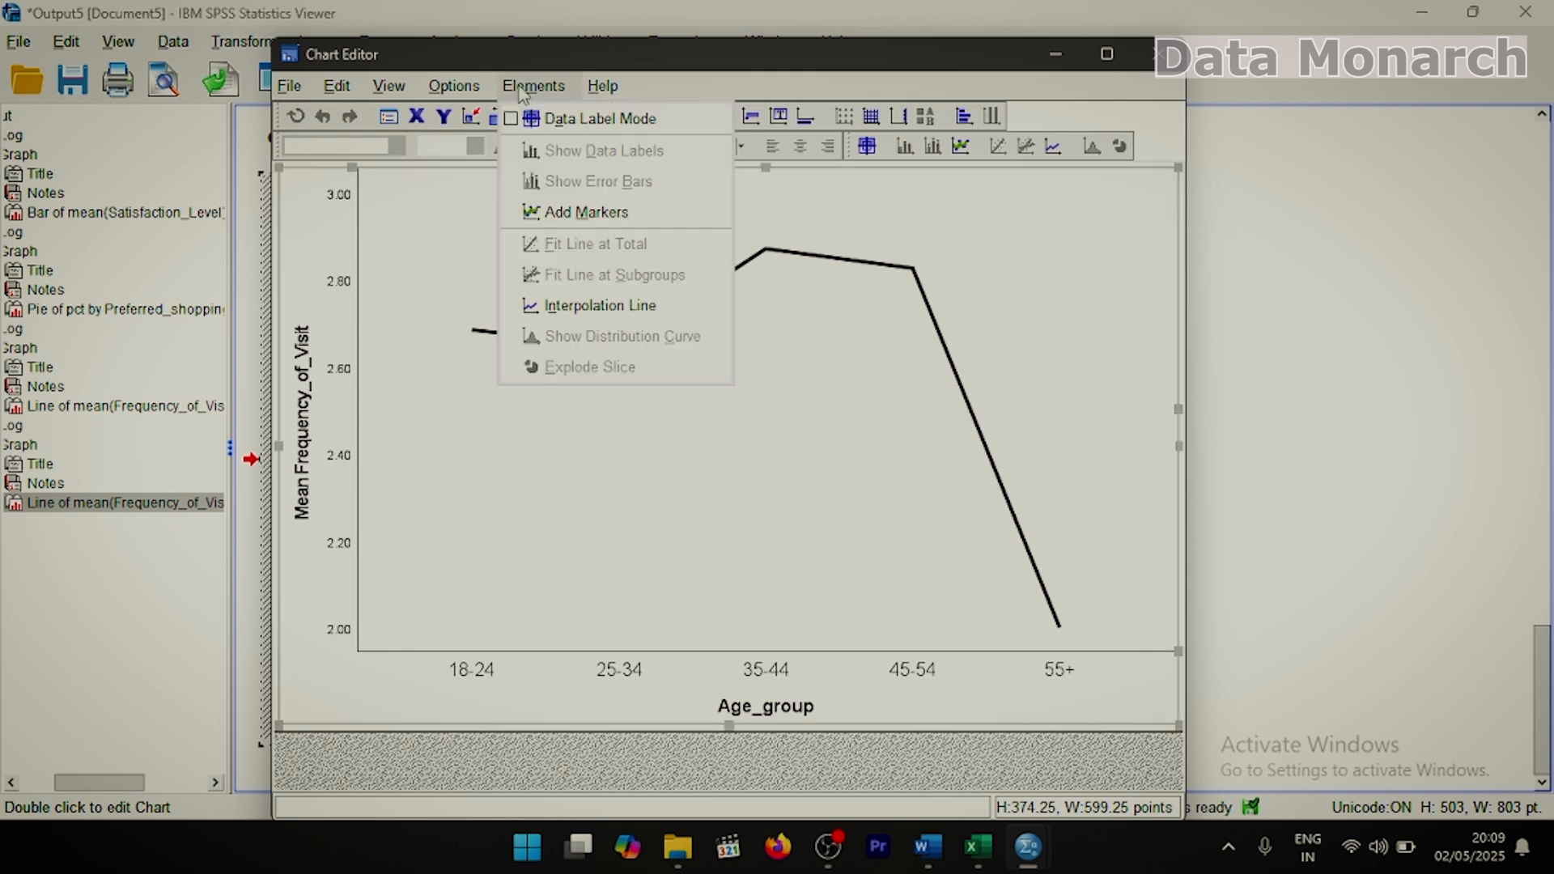
{"action": "left_click", "coordinate": [549, 213]}
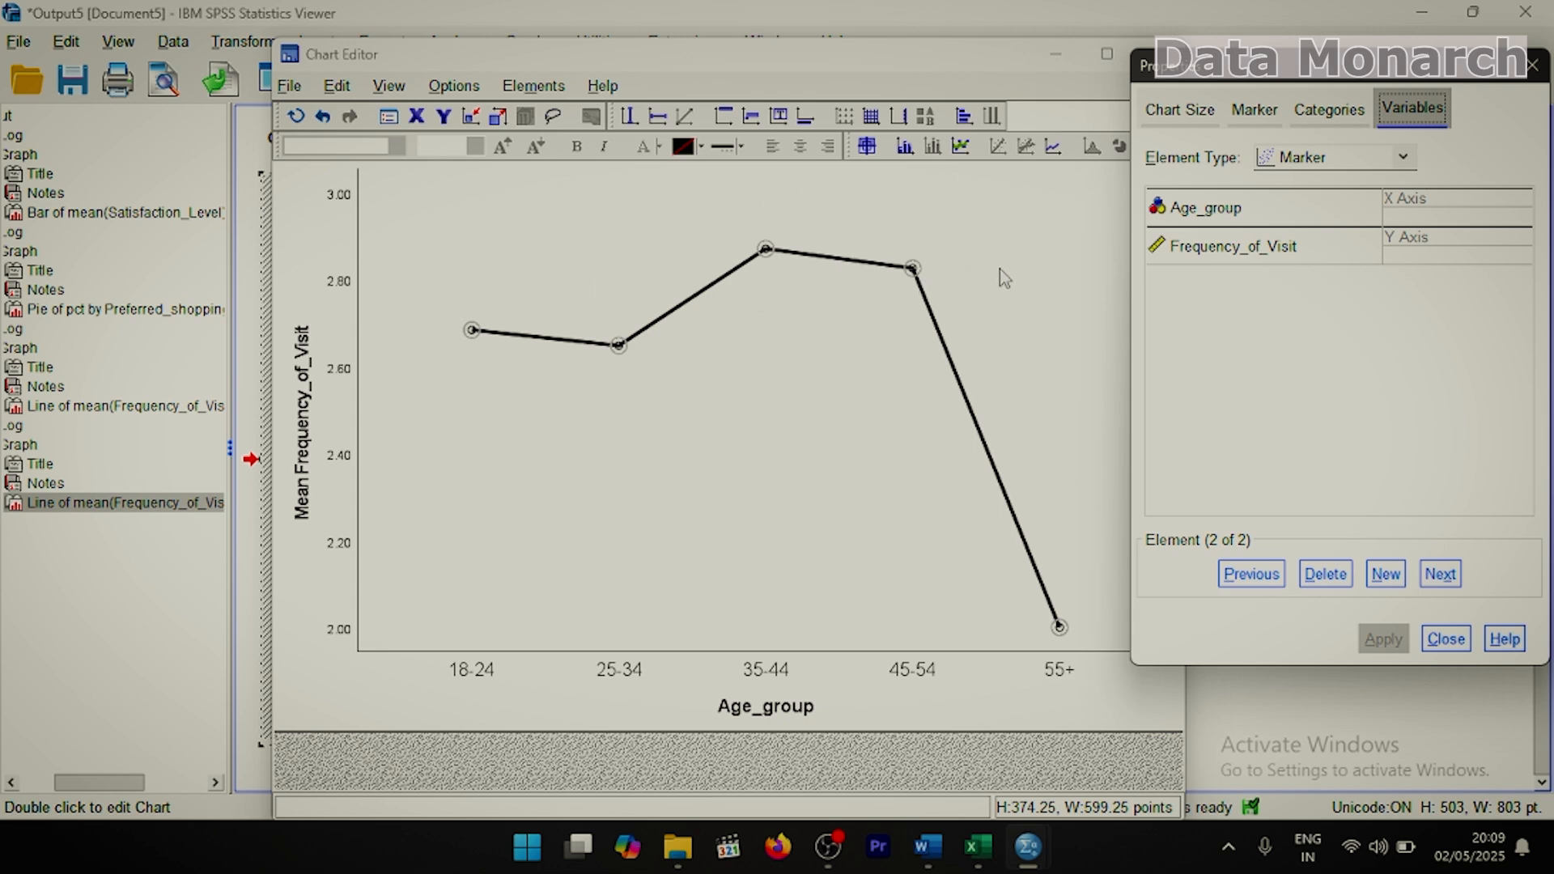
Change the line markers to diamonds with a green (63, 235, 124) border.
{"action": "left_click", "coordinate": [1254, 114]}
{"action": "left_click", "coordinate": [1367, 217]}
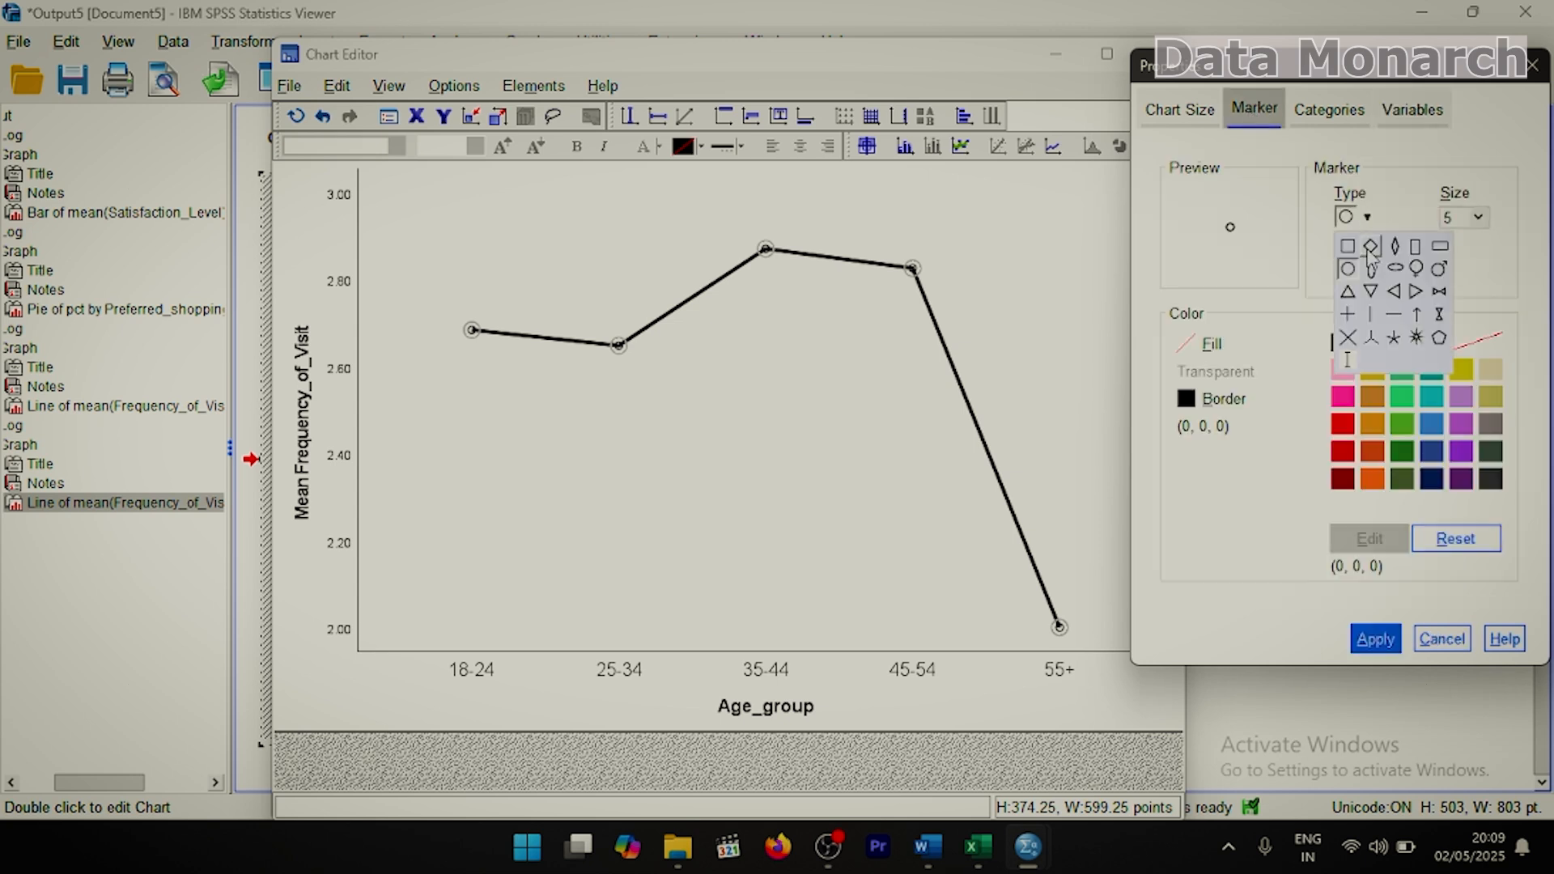
{"action": "left_click", "coordinate": [1370, 247]}
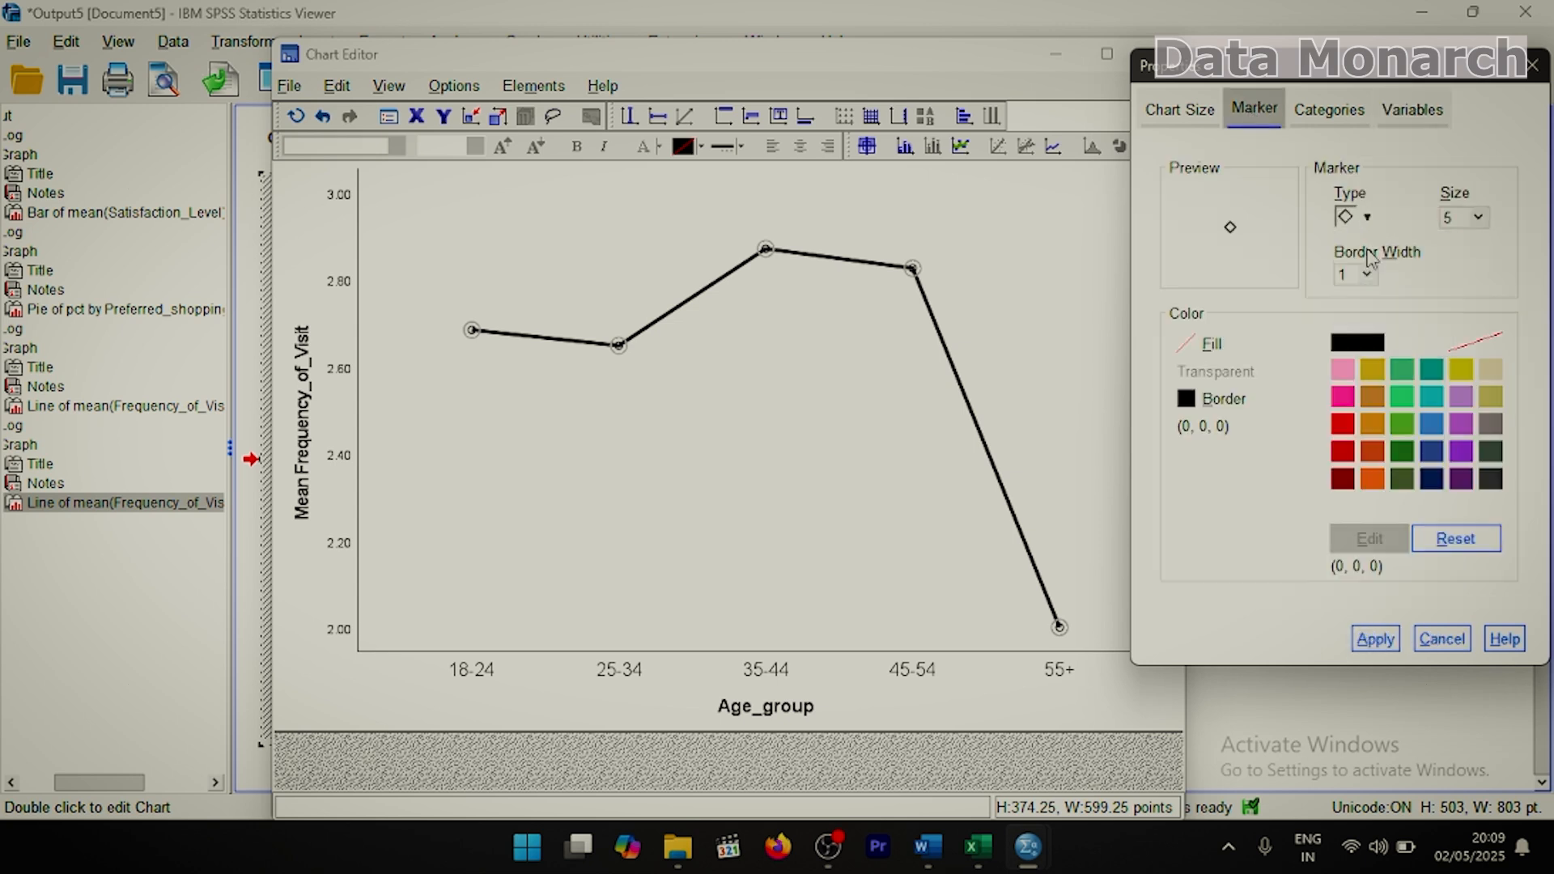
{"action": "left_click", "coordinate": [1403, 398]}
{"action": "left_click", "coordinate": [1375, 639]}
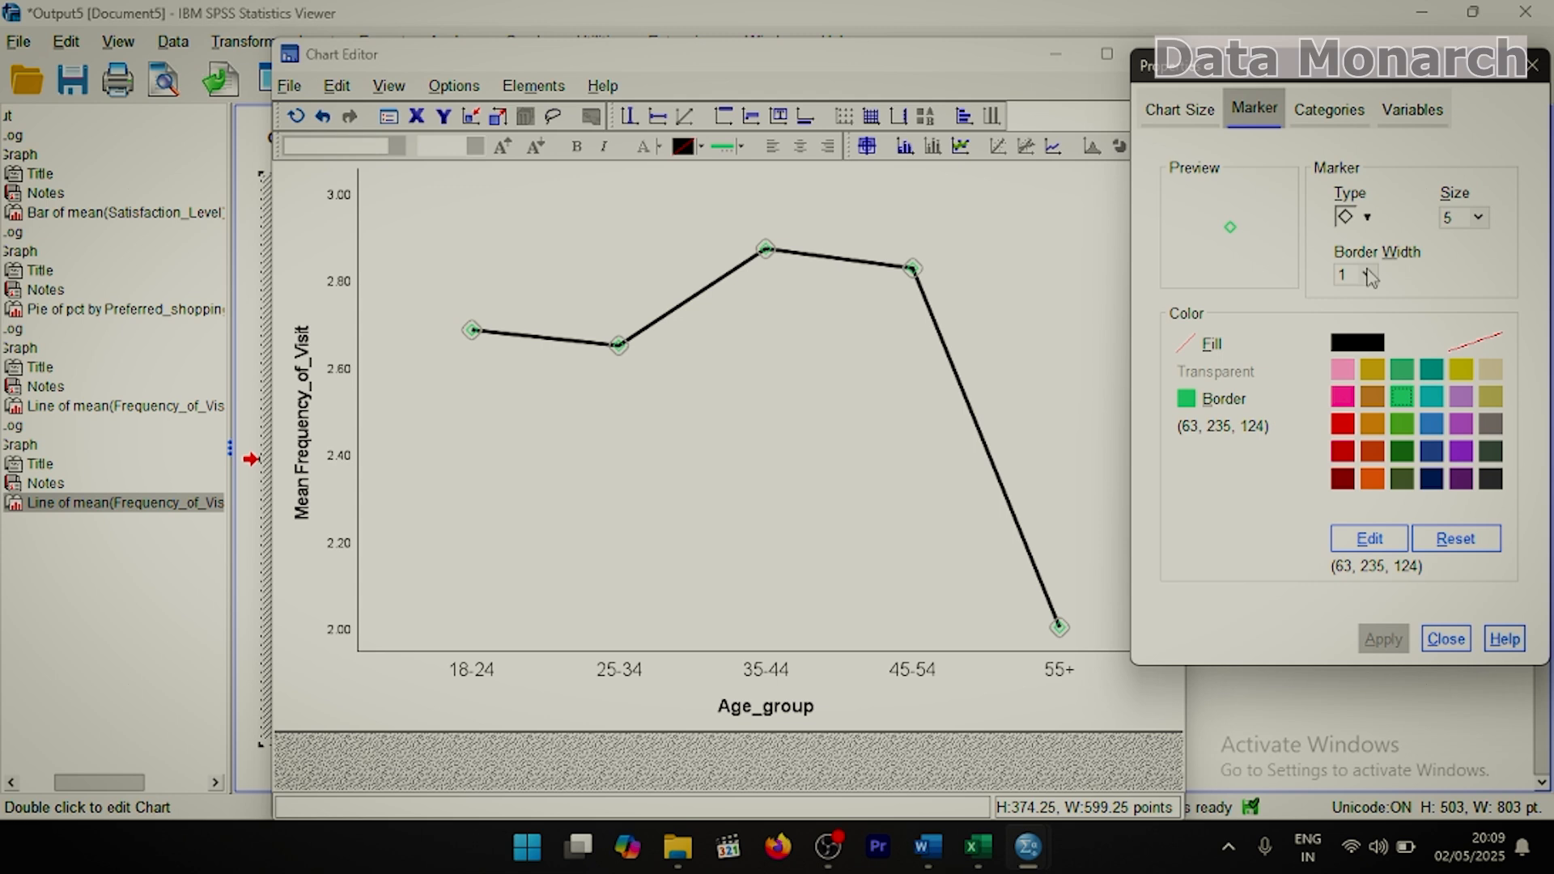
Set the diamond markers' size to 8 and border width to 3, then close their properties.
{"action": "left_click", "coordinate": [1475, 220]}
{"action": "left_click", "coordinate": [1454, 290]}
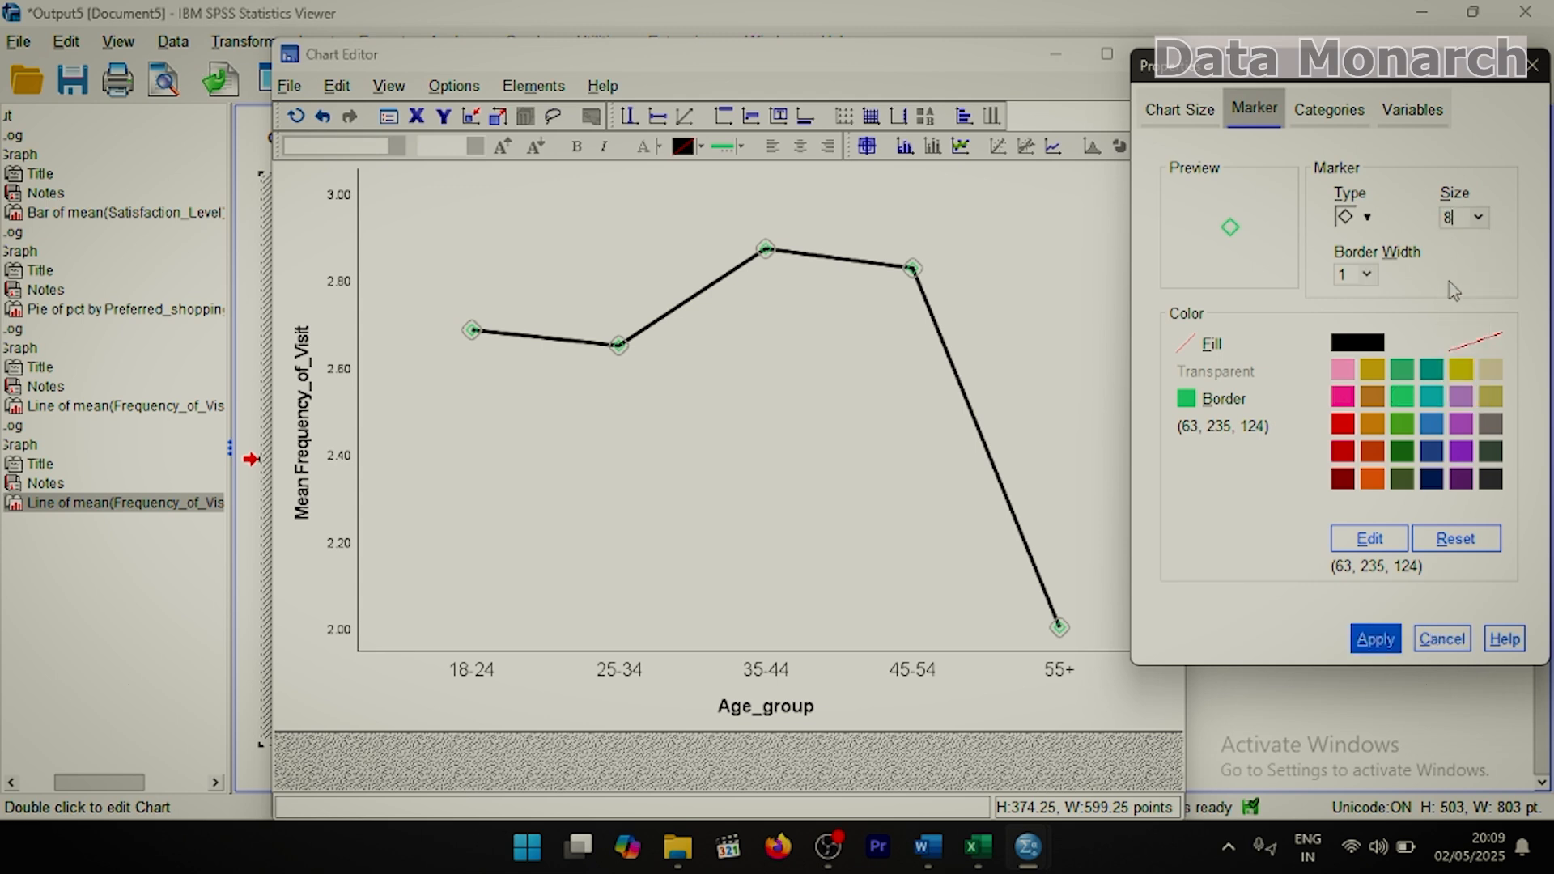
{"action": "left_click", "coordinate": [1367, 275]}
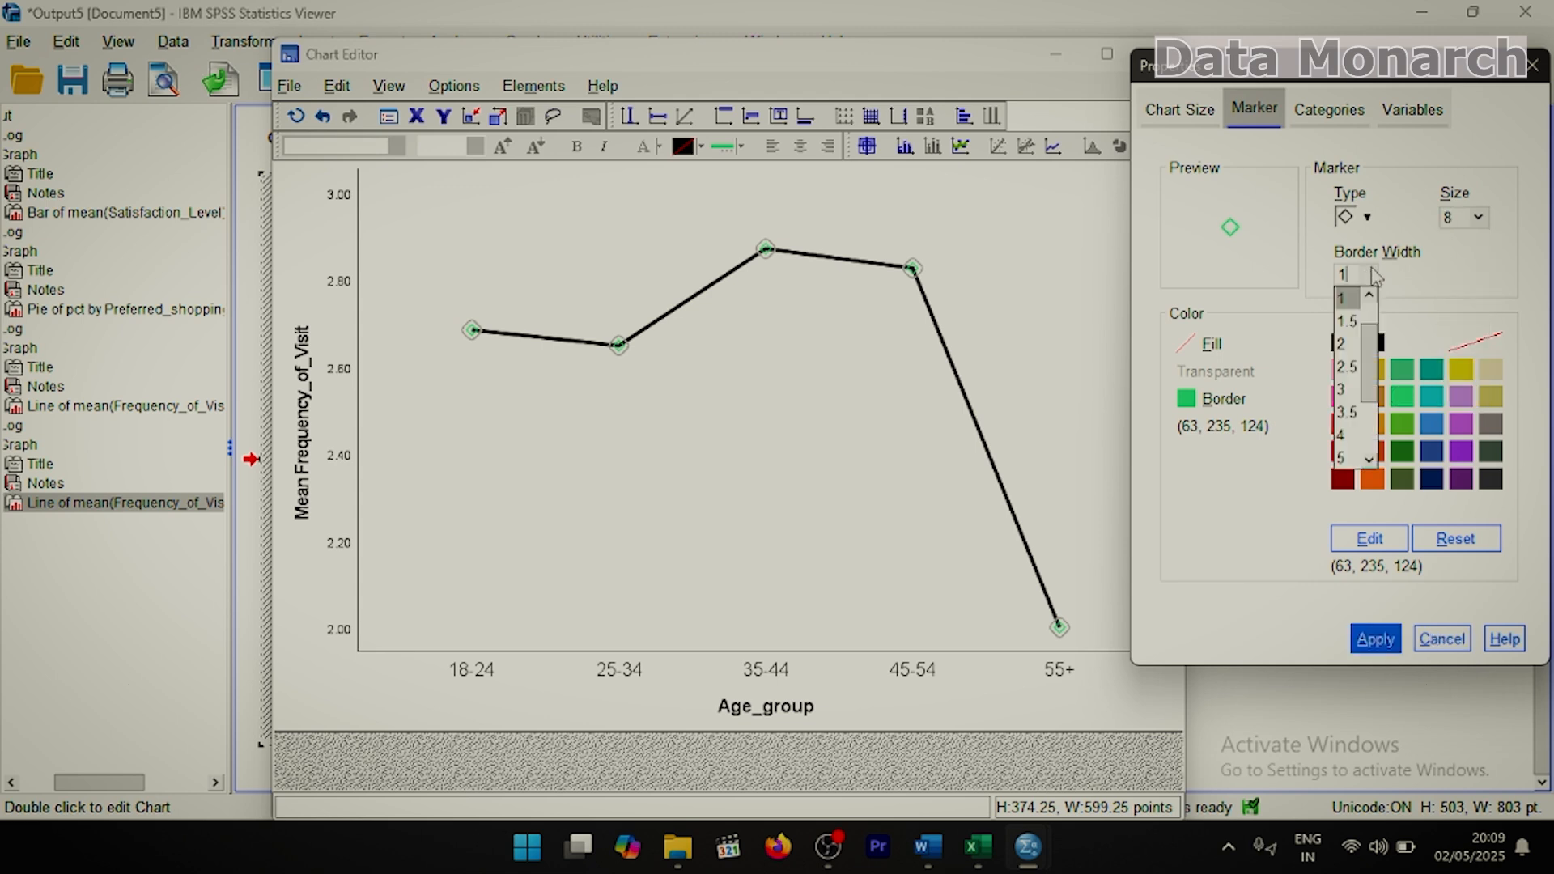
{"action": "left_click", "coordinate": [1348, 391]}
{"action": "left_click", "coordinate": [1375, 638]}
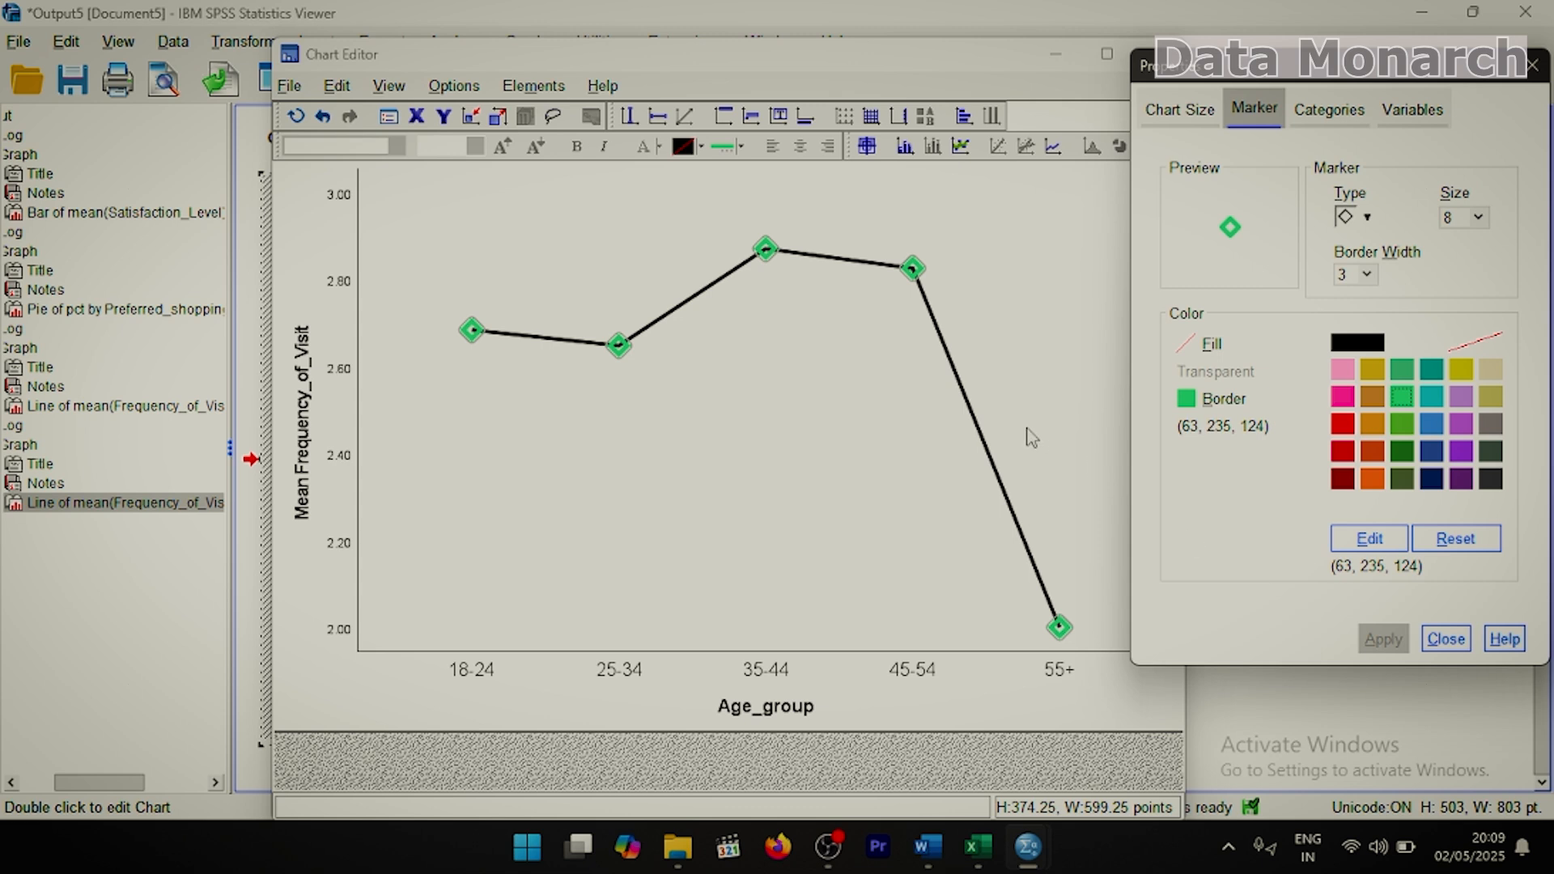
{"action": "left_click", "coordinate": [1443, 640]}
Add the title "Frequency of Visit by Customers Age group" to the line chart.
{"action": "left_click", "coordinate": [808, 372]}
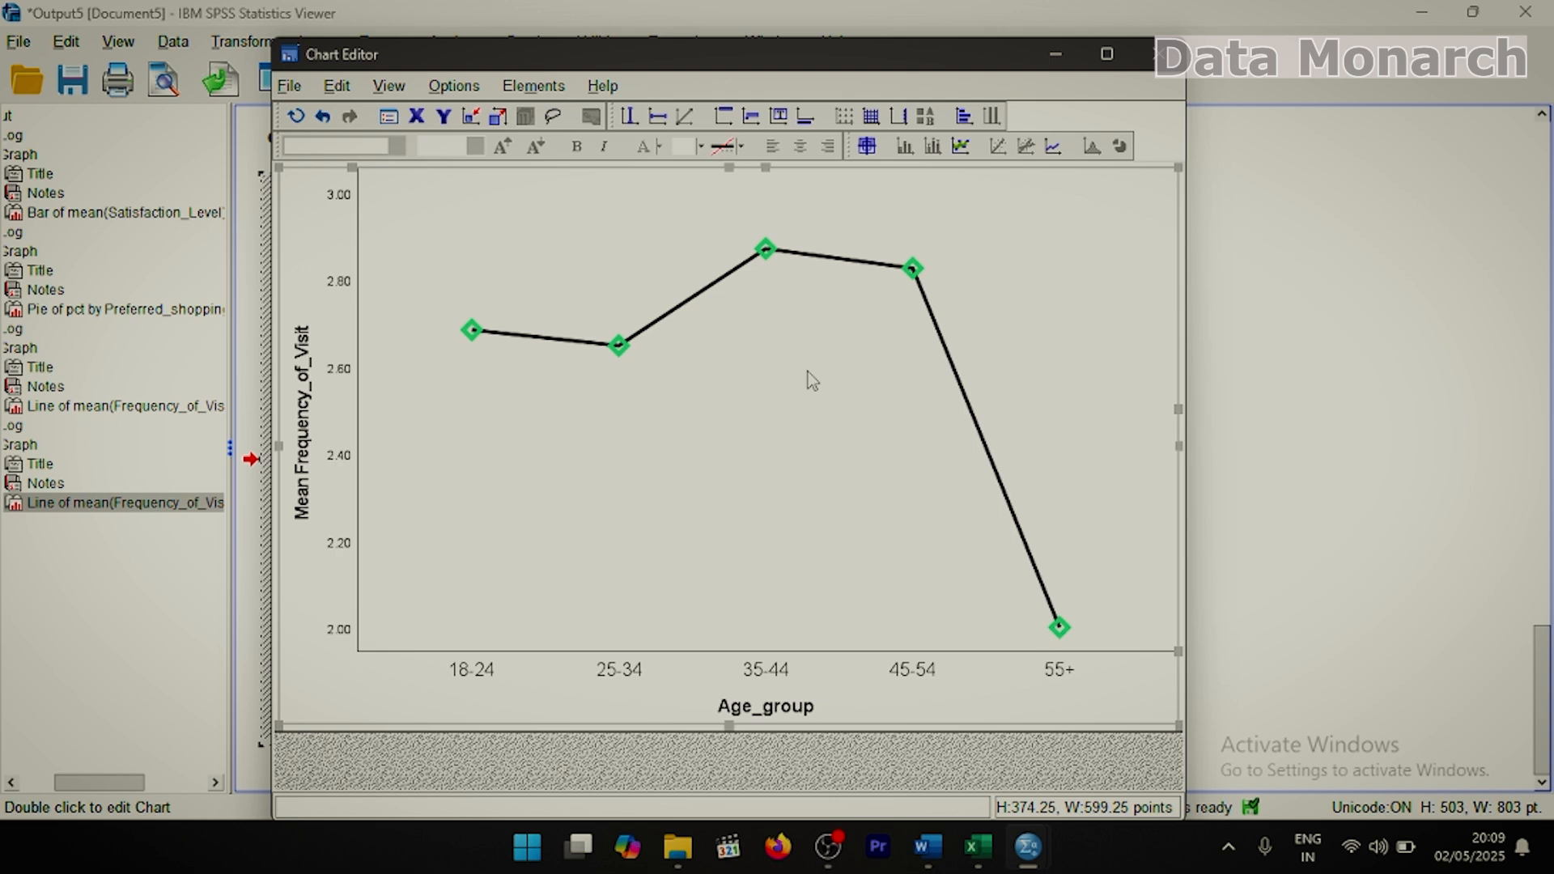
{"action": "left_click", "coordinate": [475, 185]}
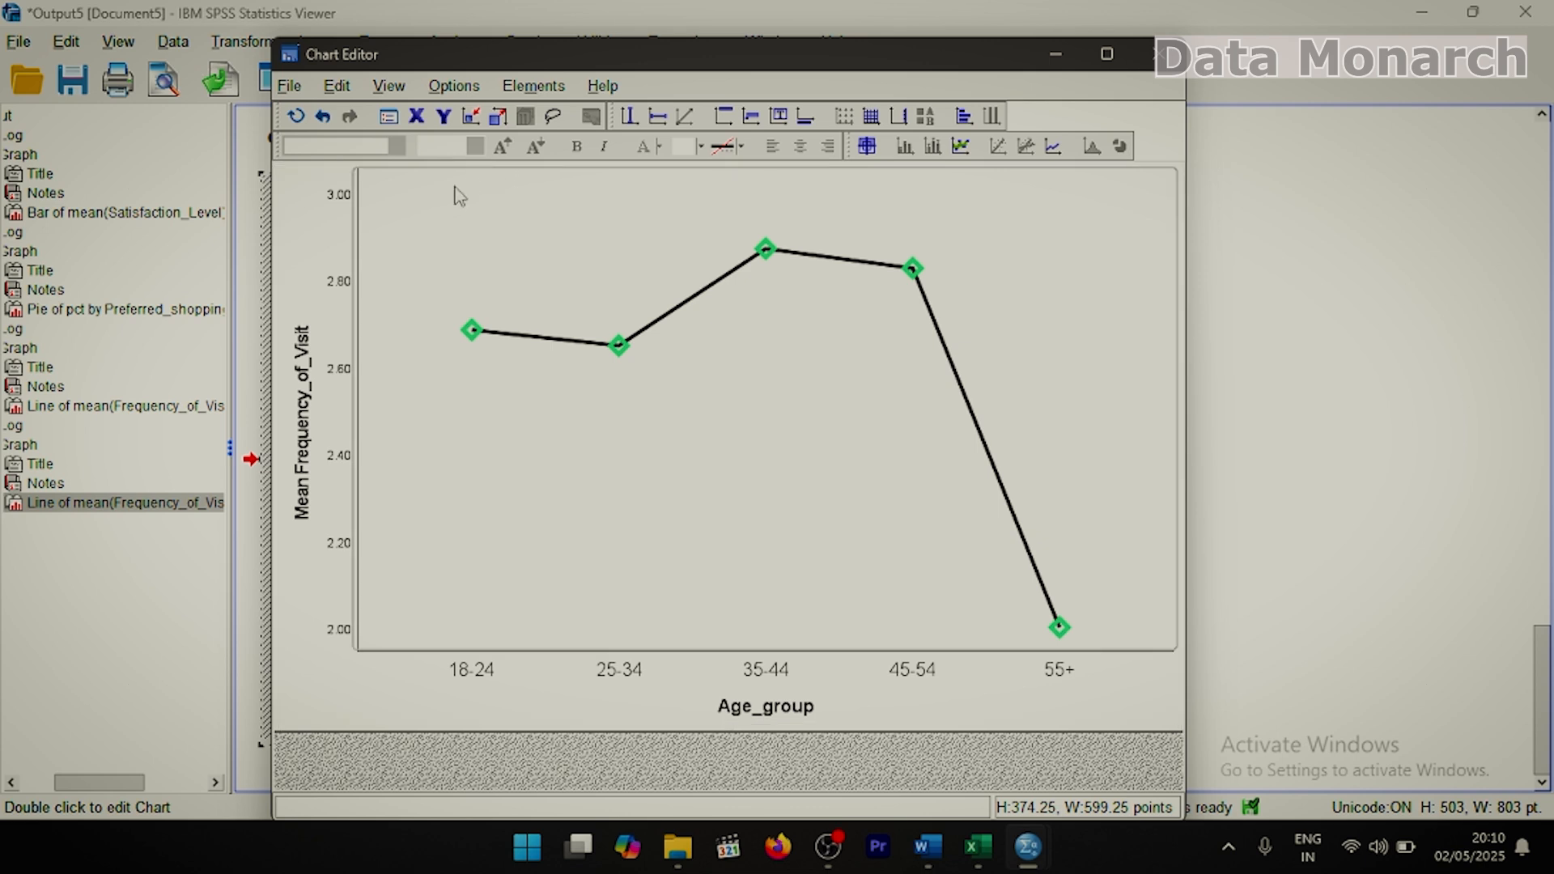
{"action": "left_click", "coordinate": [451, 87]}
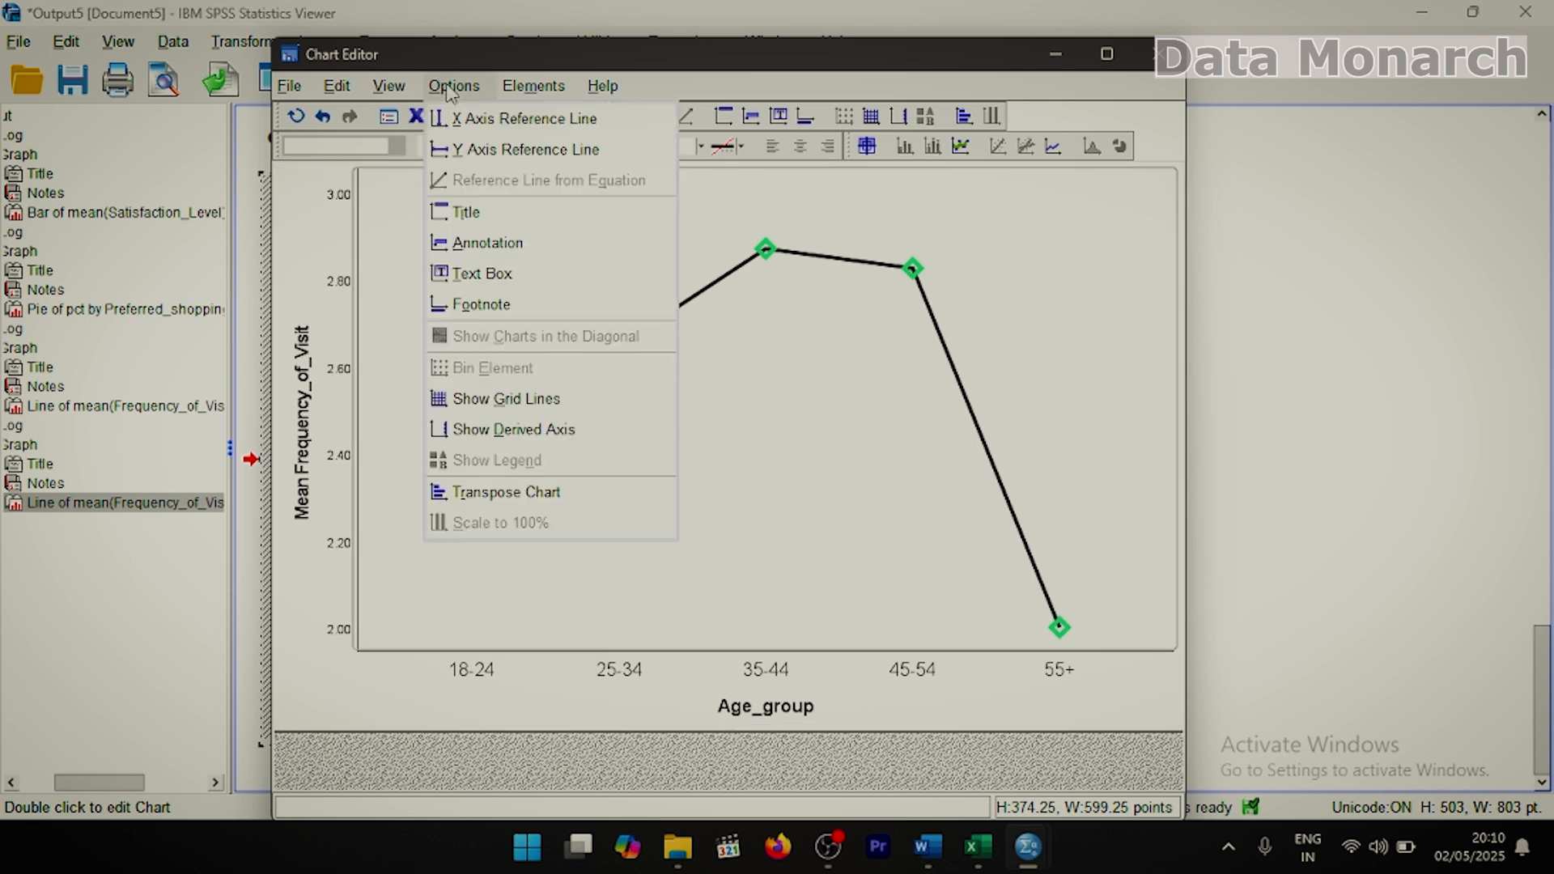
{"action": "left_click", "coordinate": [486, 213]}
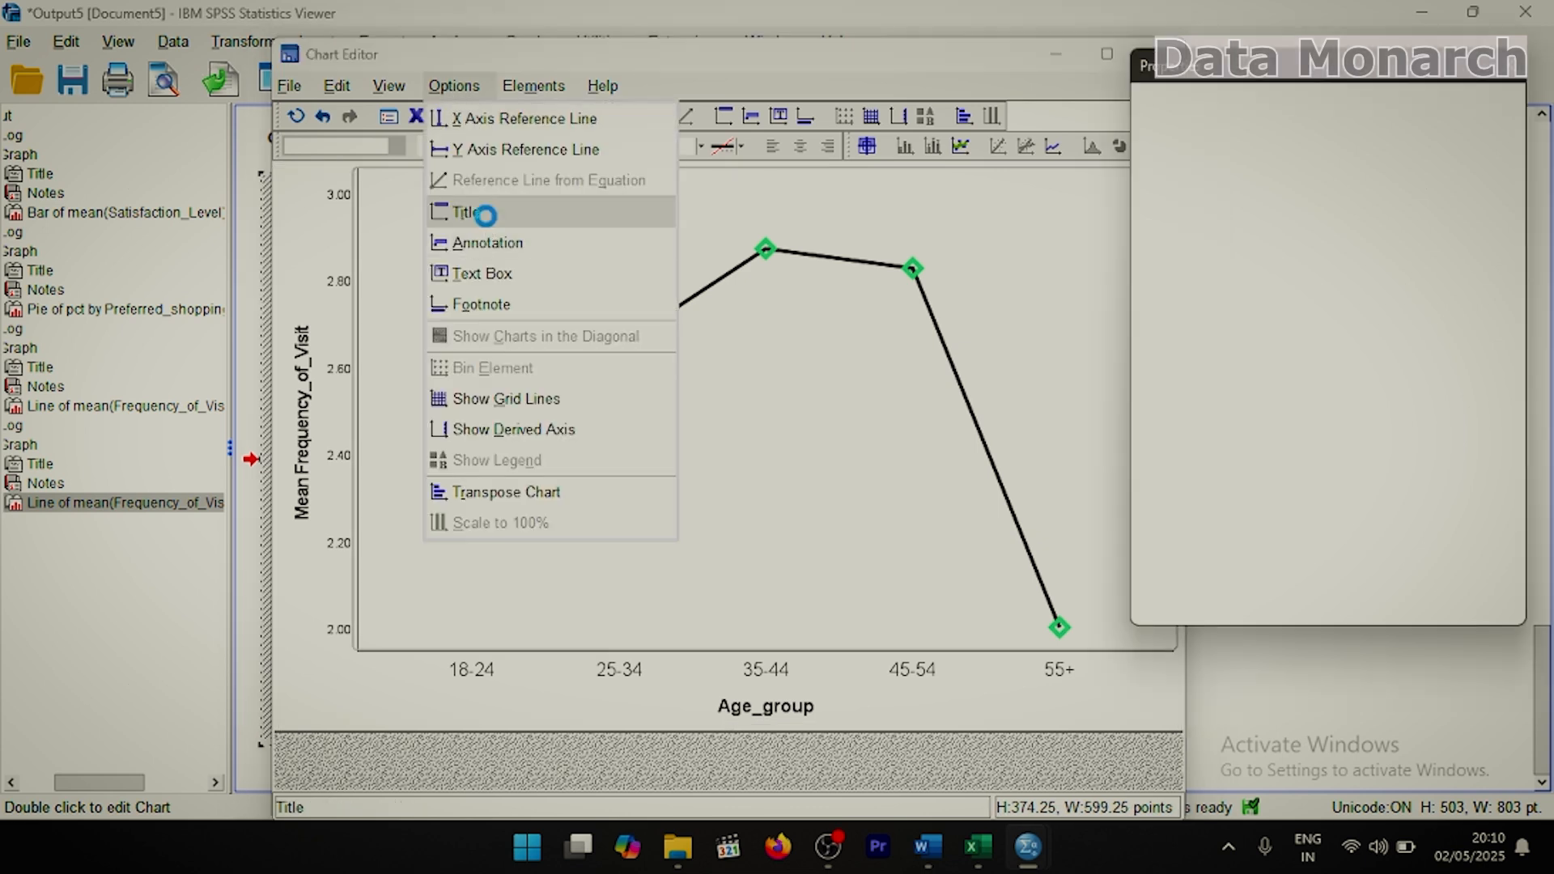
{"action": "type", "text": "Frequency "}
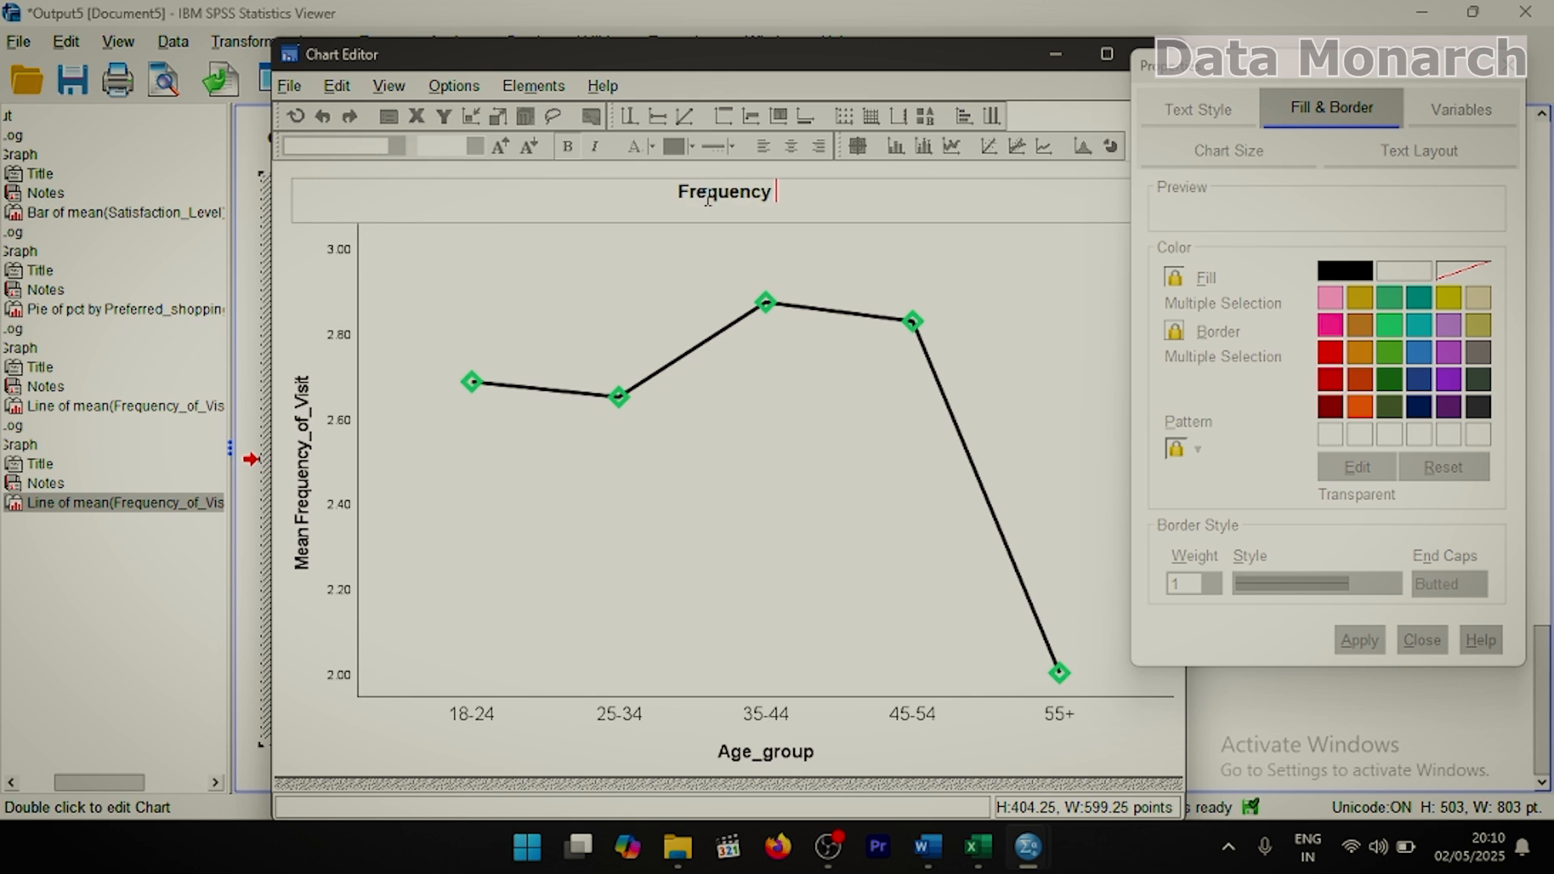
{"action": "type", "text": "of Visit by Customers Age group"}
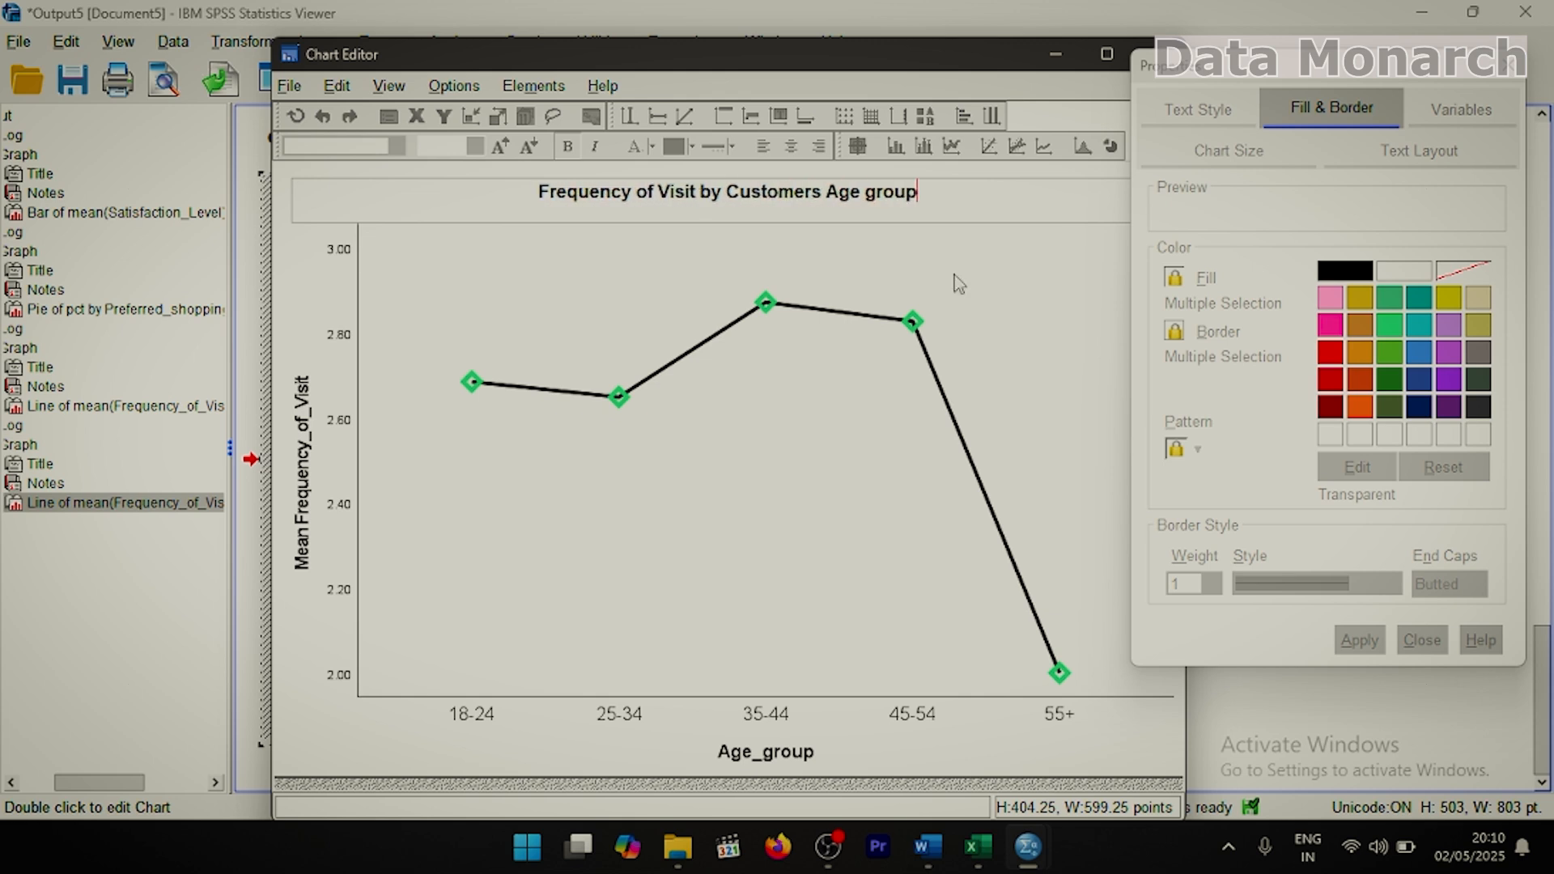
{"action": "left_click", "coordinate": [954, 275]}
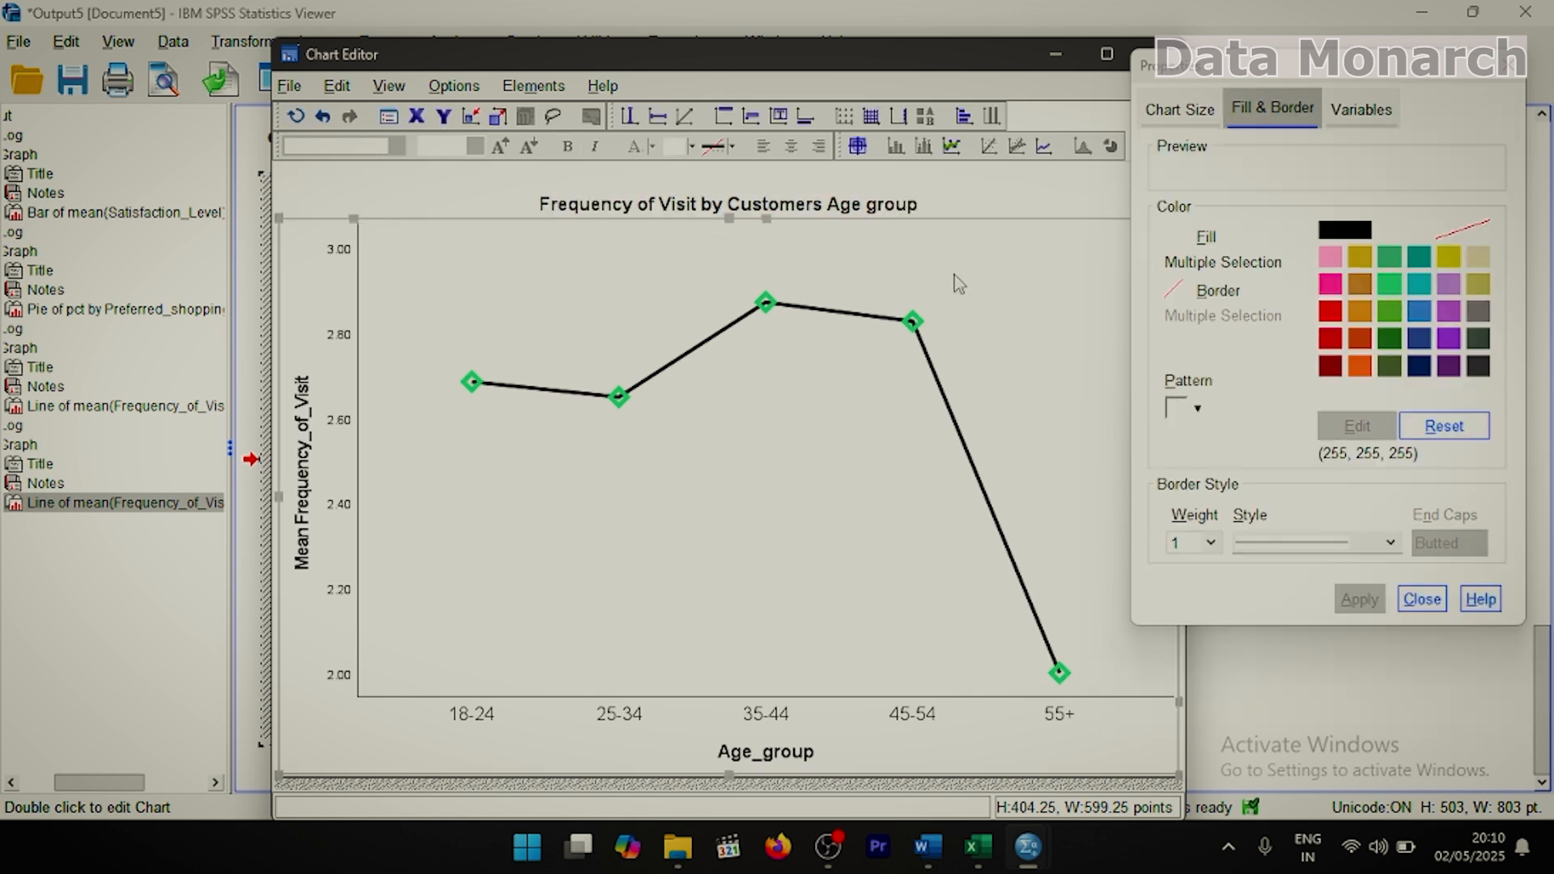
Apply a dashed style to the line connecting the markers.
{"action": "left_click", "coordinate": [851, 315]}
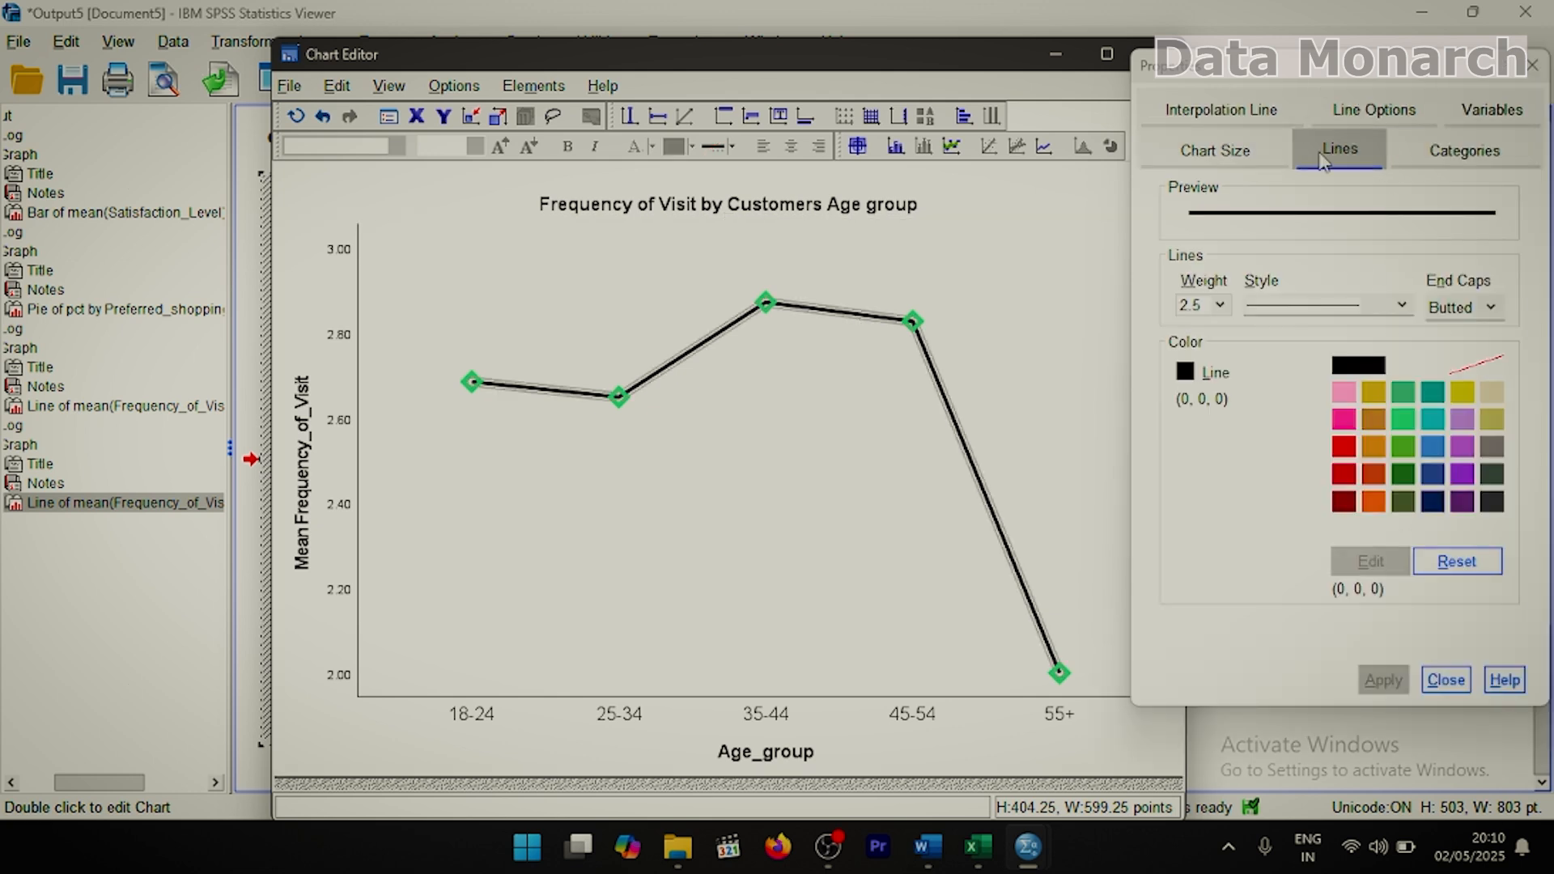
{"action": "left_click", "coordinate": [1404, 314]}
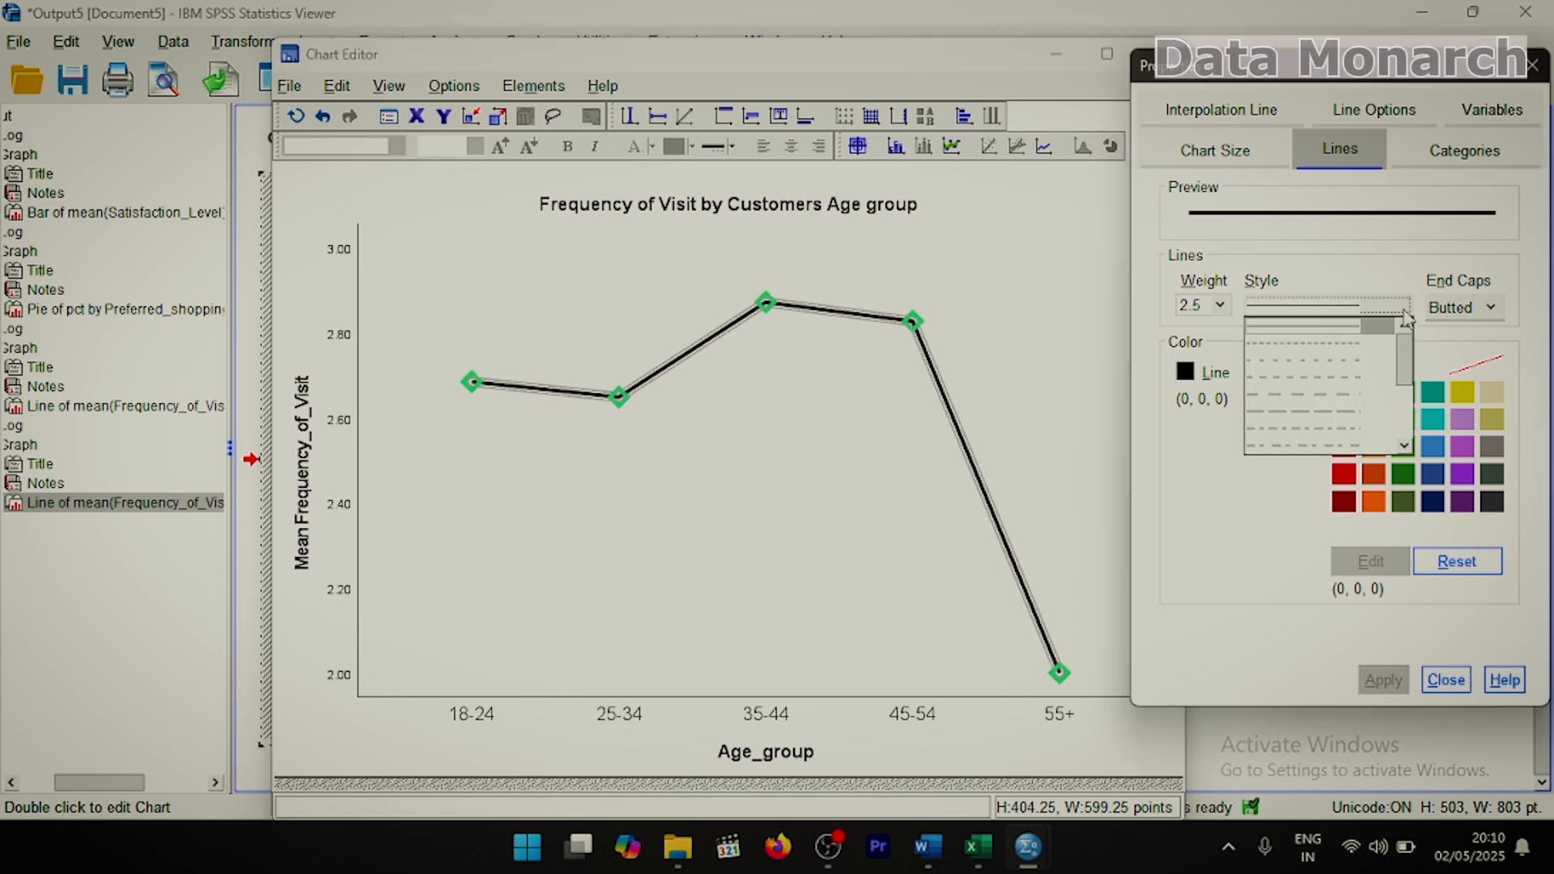
{"action": "left_click", "coordinate": [1362, 355]}
{"action": "left_click", "coordinate": [1344, 306]}
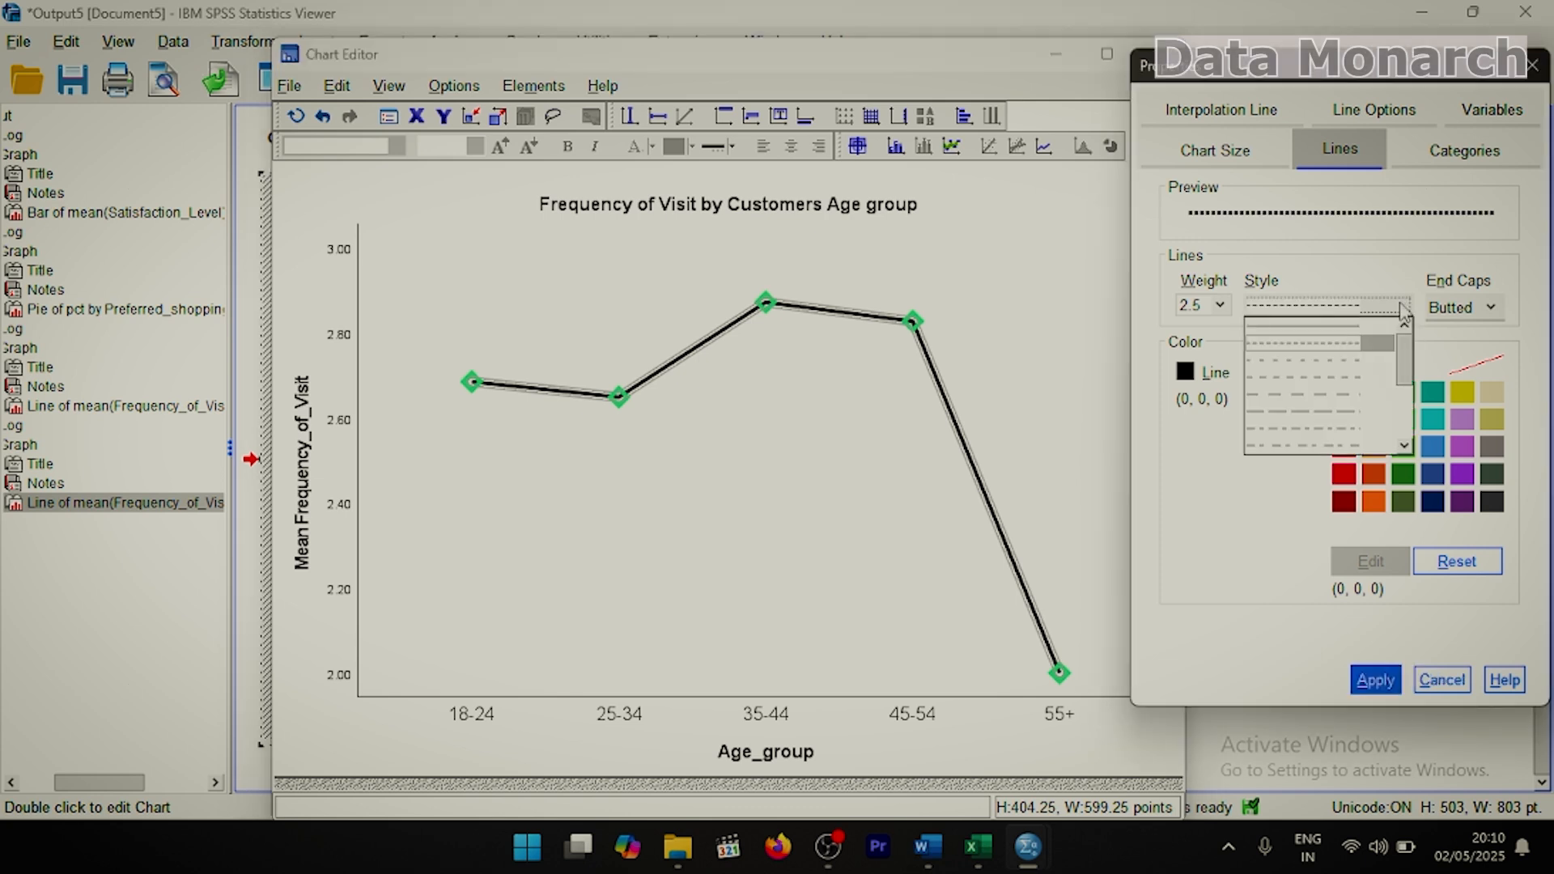
{"action": "left_click", "coordinate": [1331, 385]}
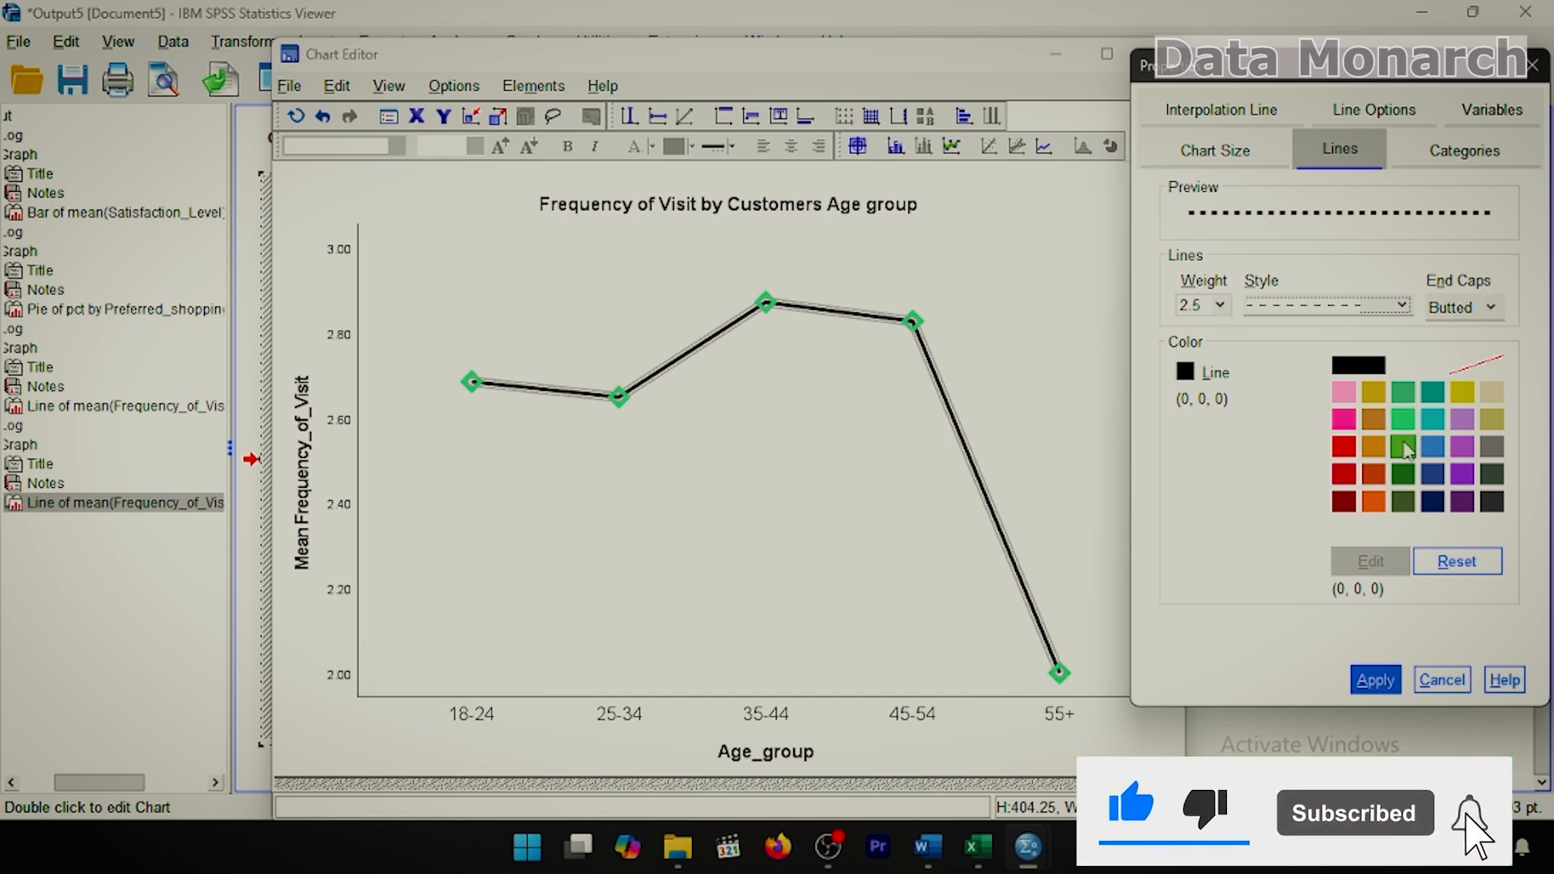
{"action": "left_click", "coordinate": [1380, 680]}
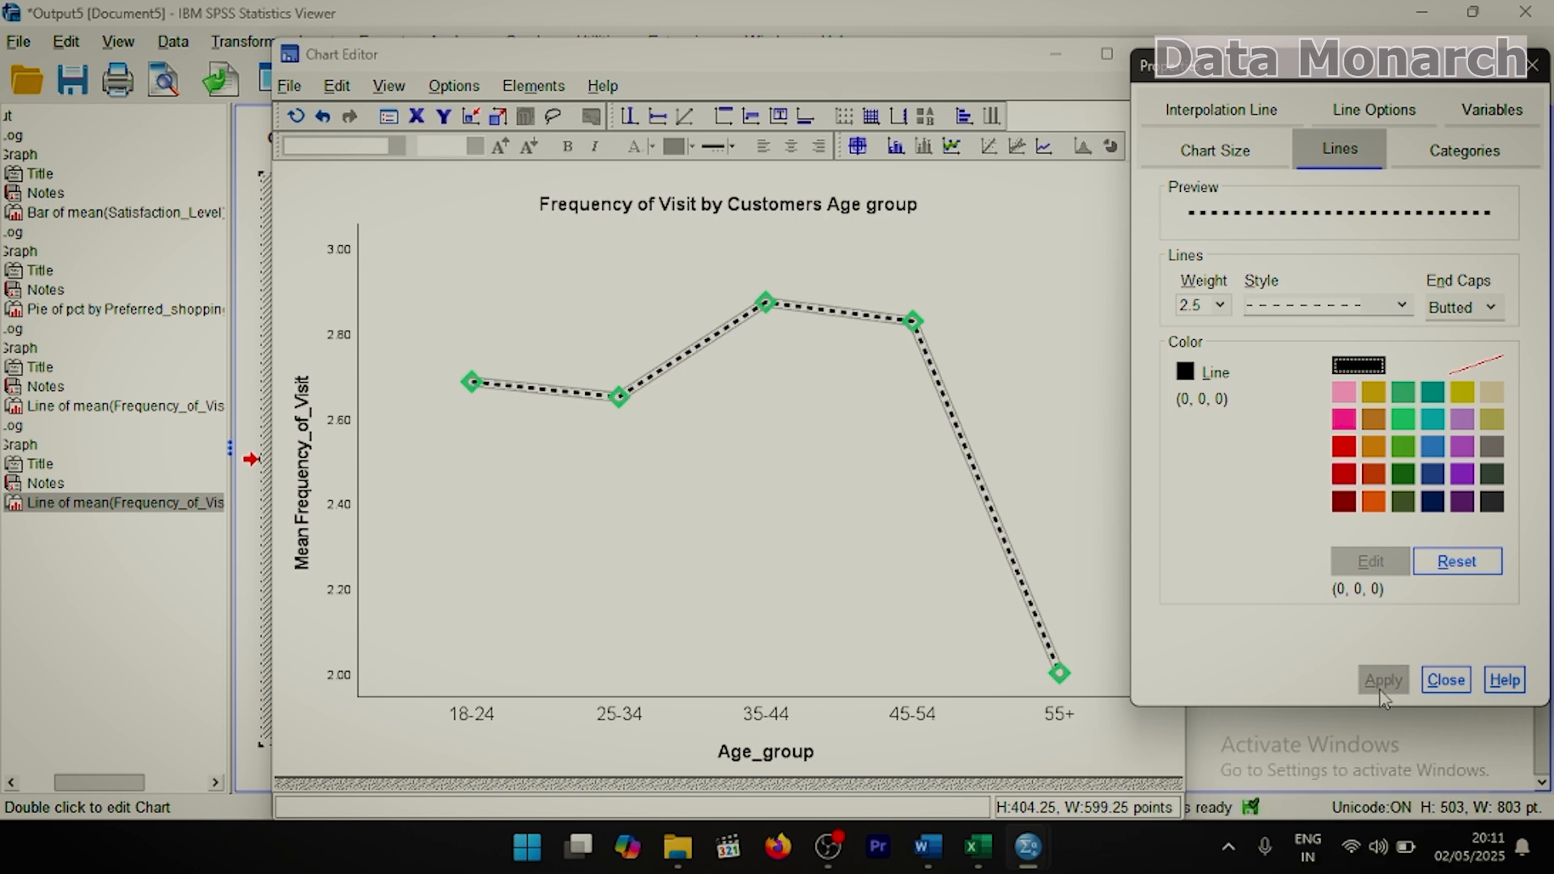
Return the connecting line to the solid style and close its properties.
{"action": "left_click", "coordinate": [1407, 312]}
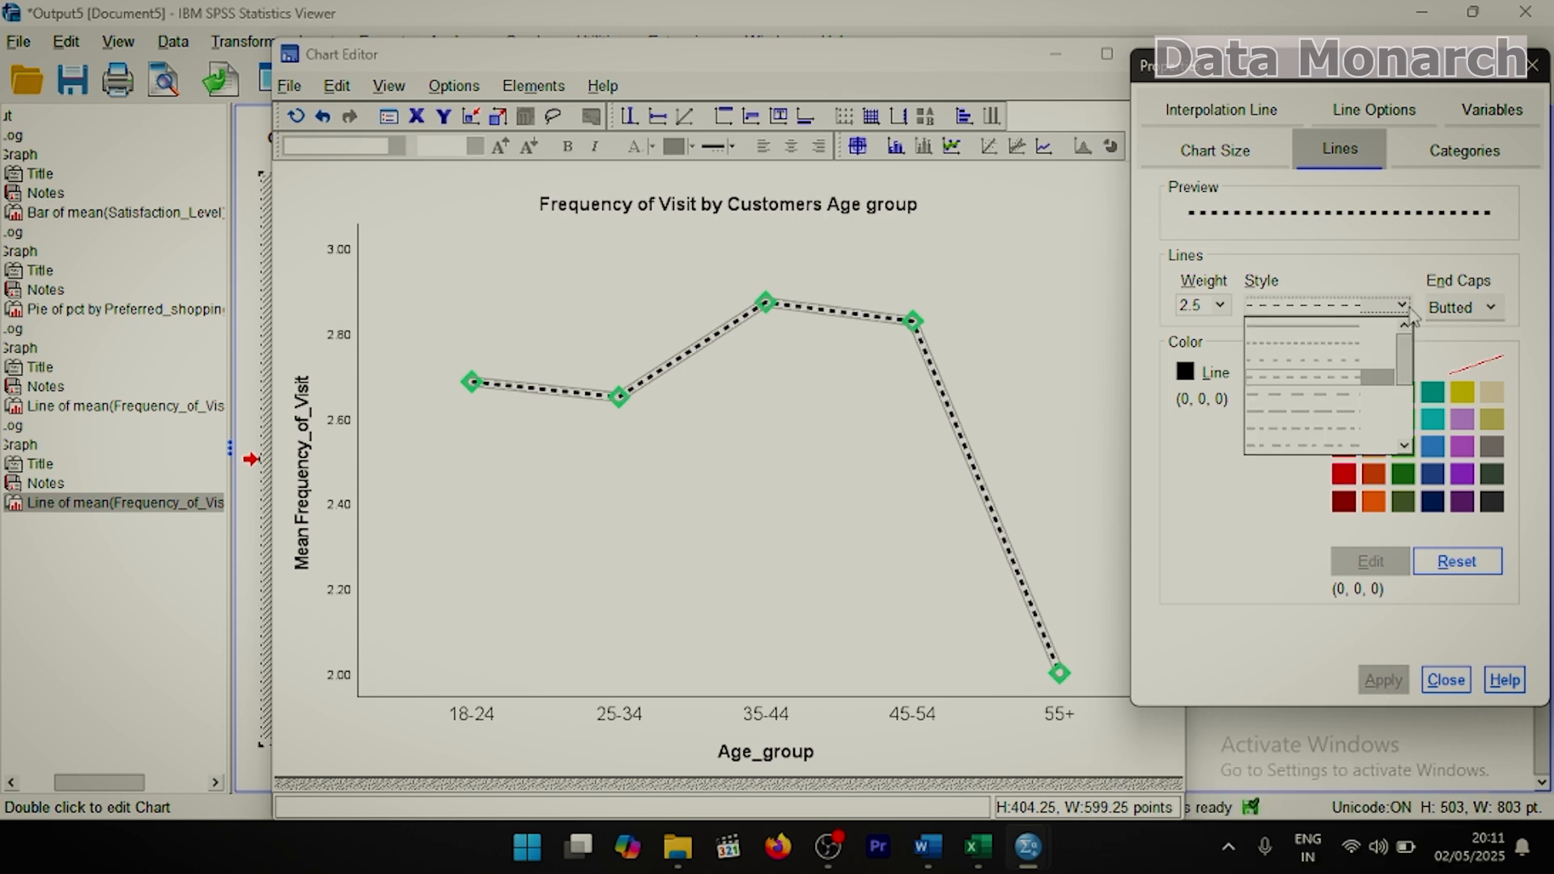
{"action": "left_click", "coordinate": [1340, 326]}
{"action": "left_click", "coordinate": [1379, 682]}
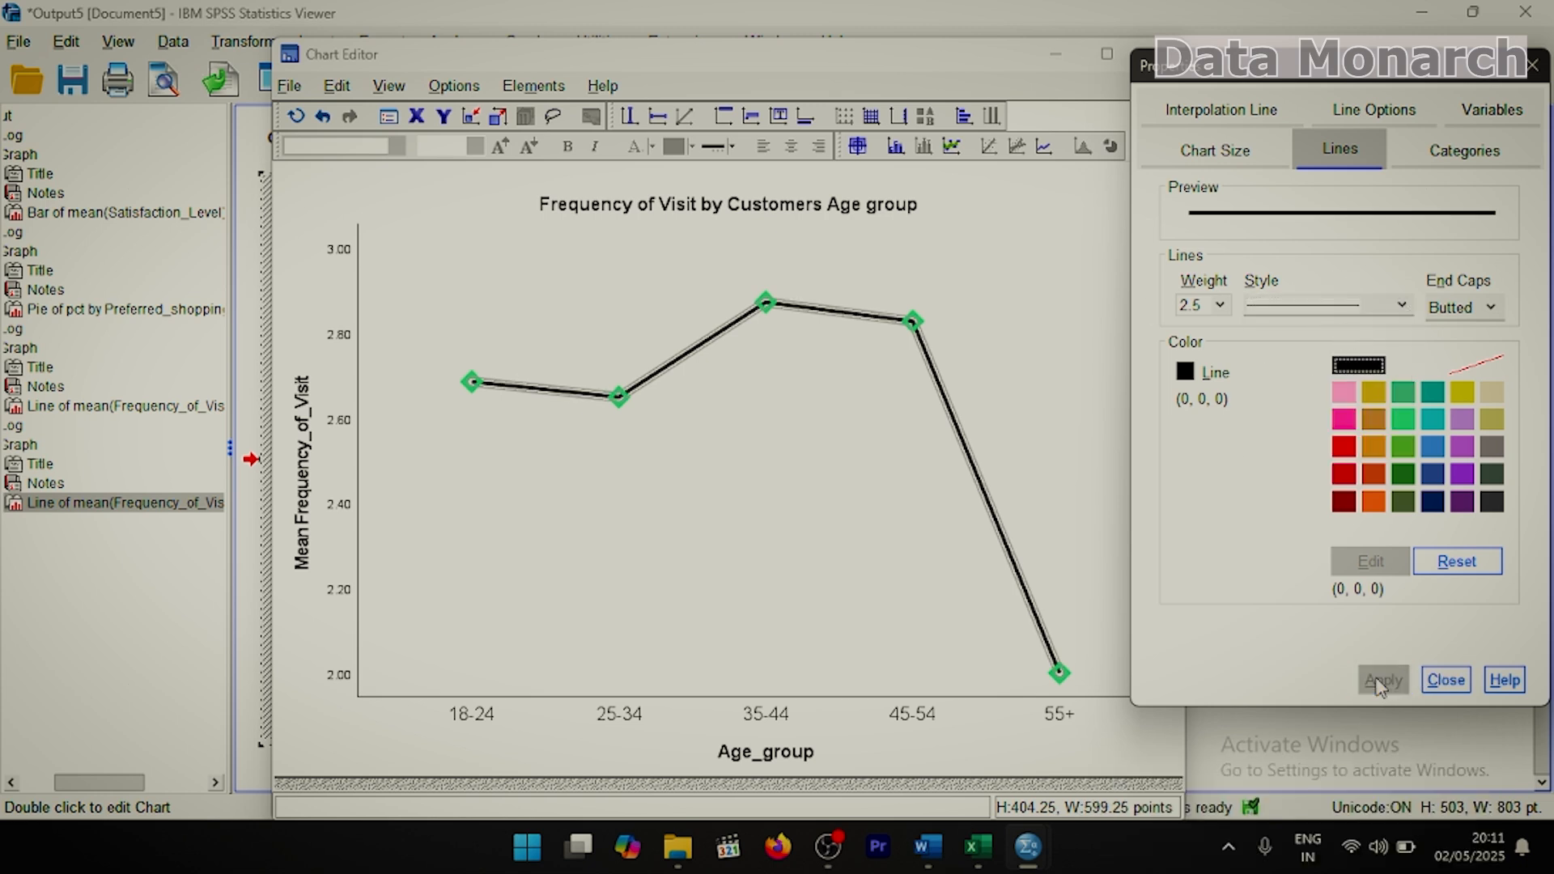
{"action": "left_click", "coordinate": [1443, 682]}
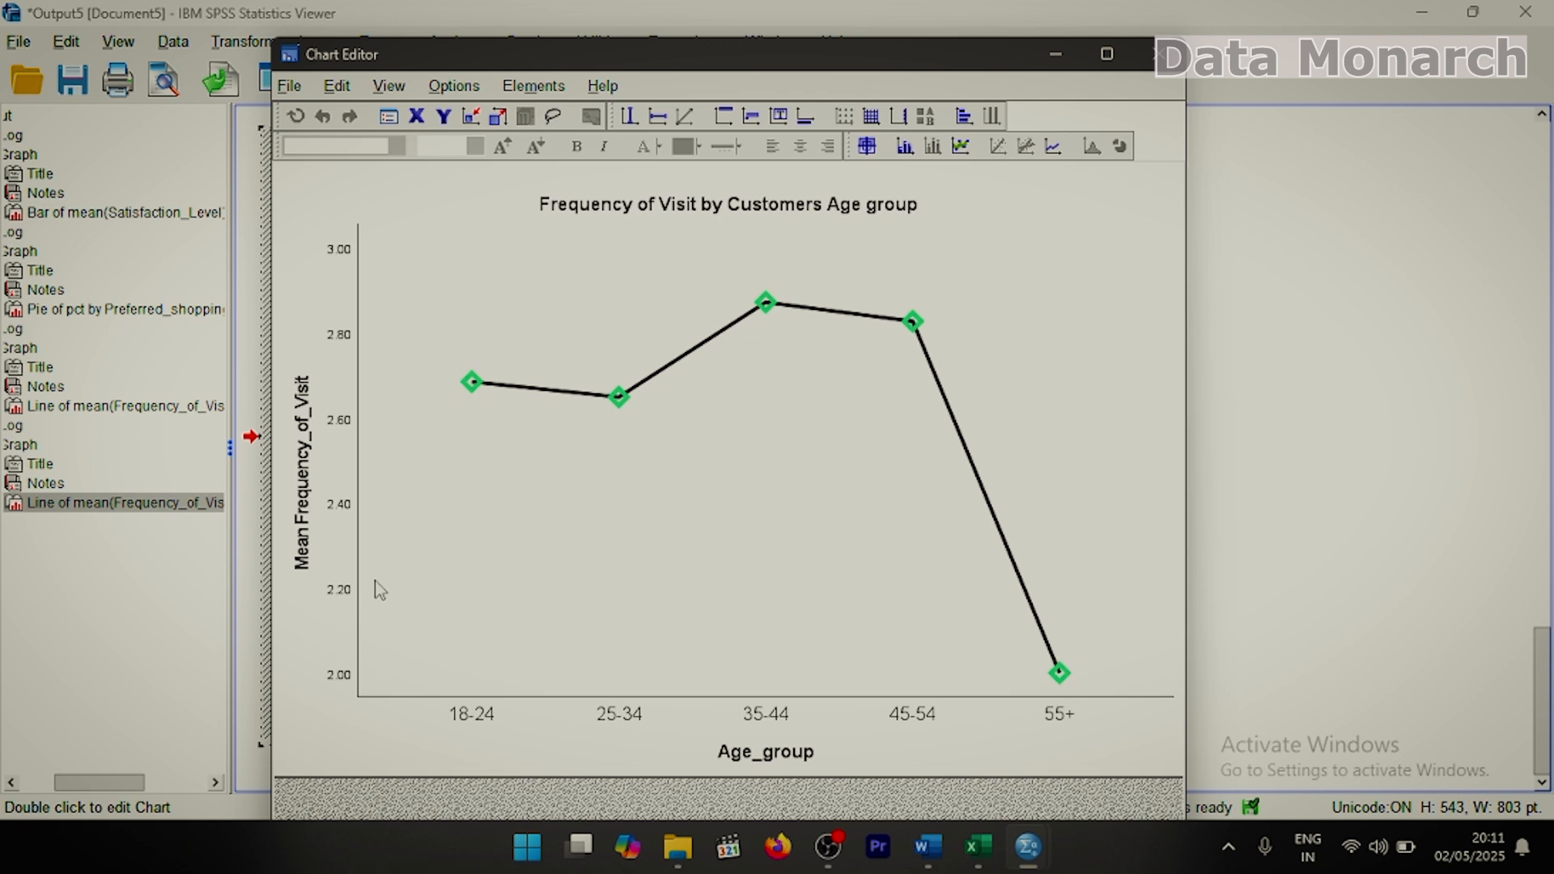
Set the Mean Frequency_of_Visit axis scale to minimum 1, maximum 4 and major increment 1, and close the Chart Editor.
{"action": "double_click", "coordinate": [347, 511]}
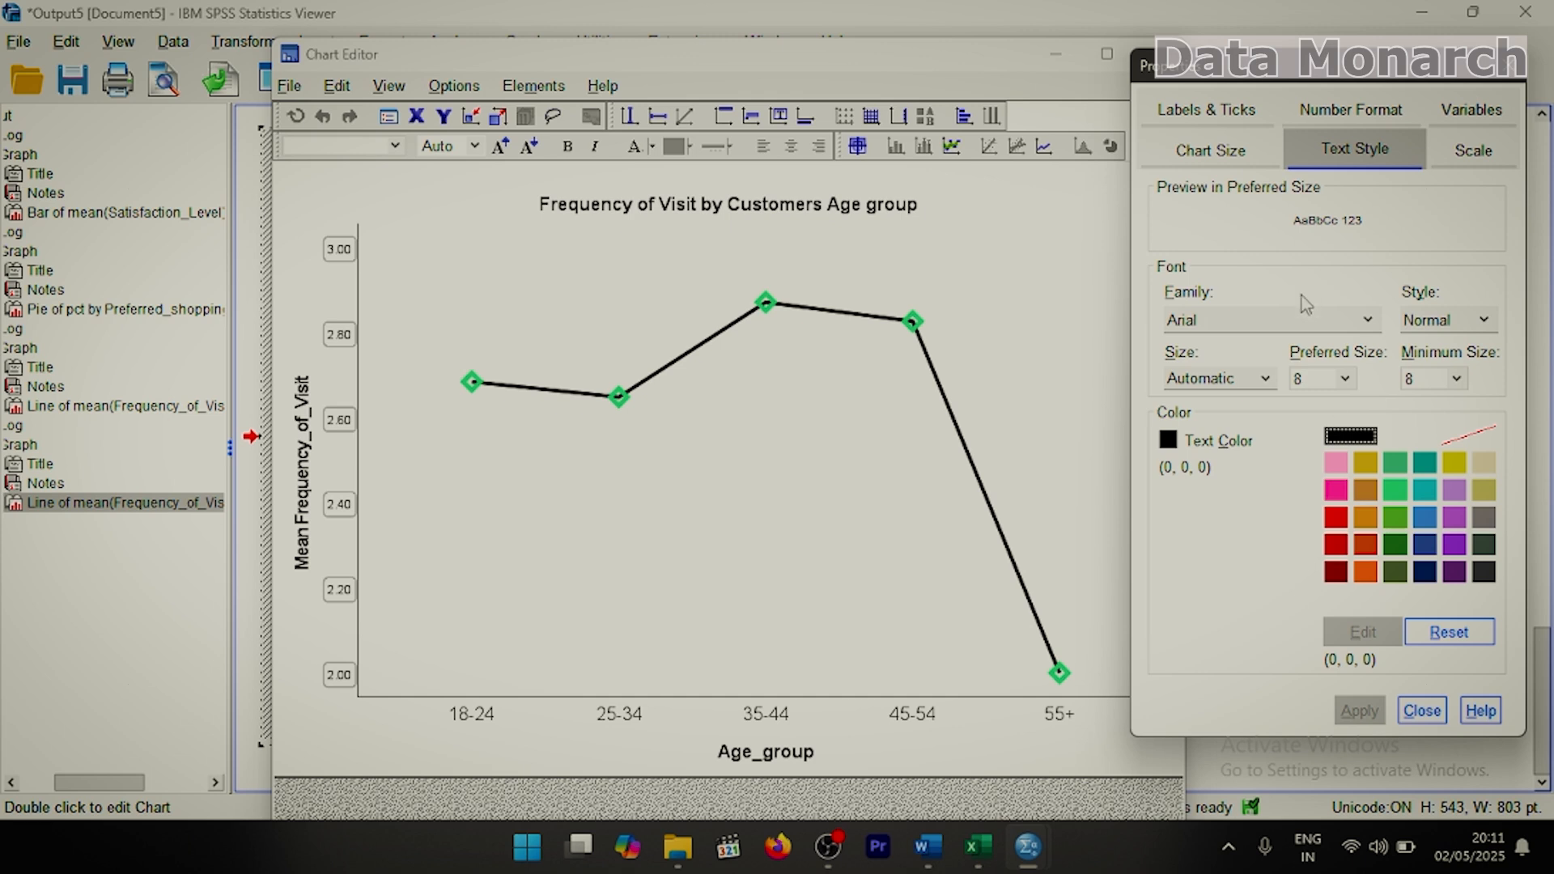
{"action": "left_click", "coordinate": [1473, 154]}
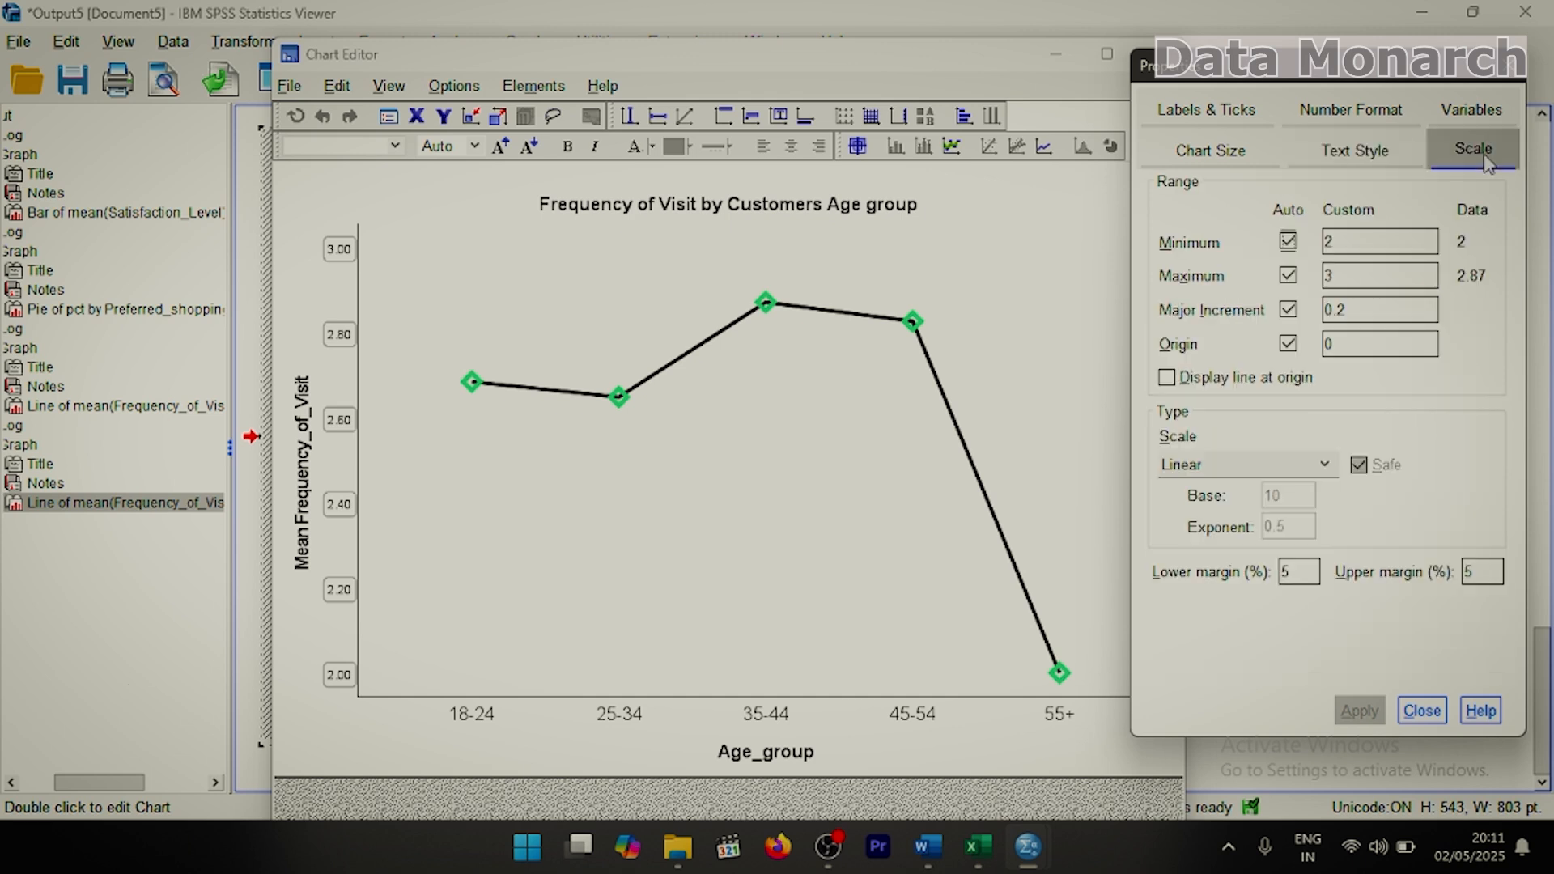
{"action": "left_click_drag", "start_coordinate": [1340, 245], "coordinate": [1324, 244]}
{"action": "type", "text": "1"}
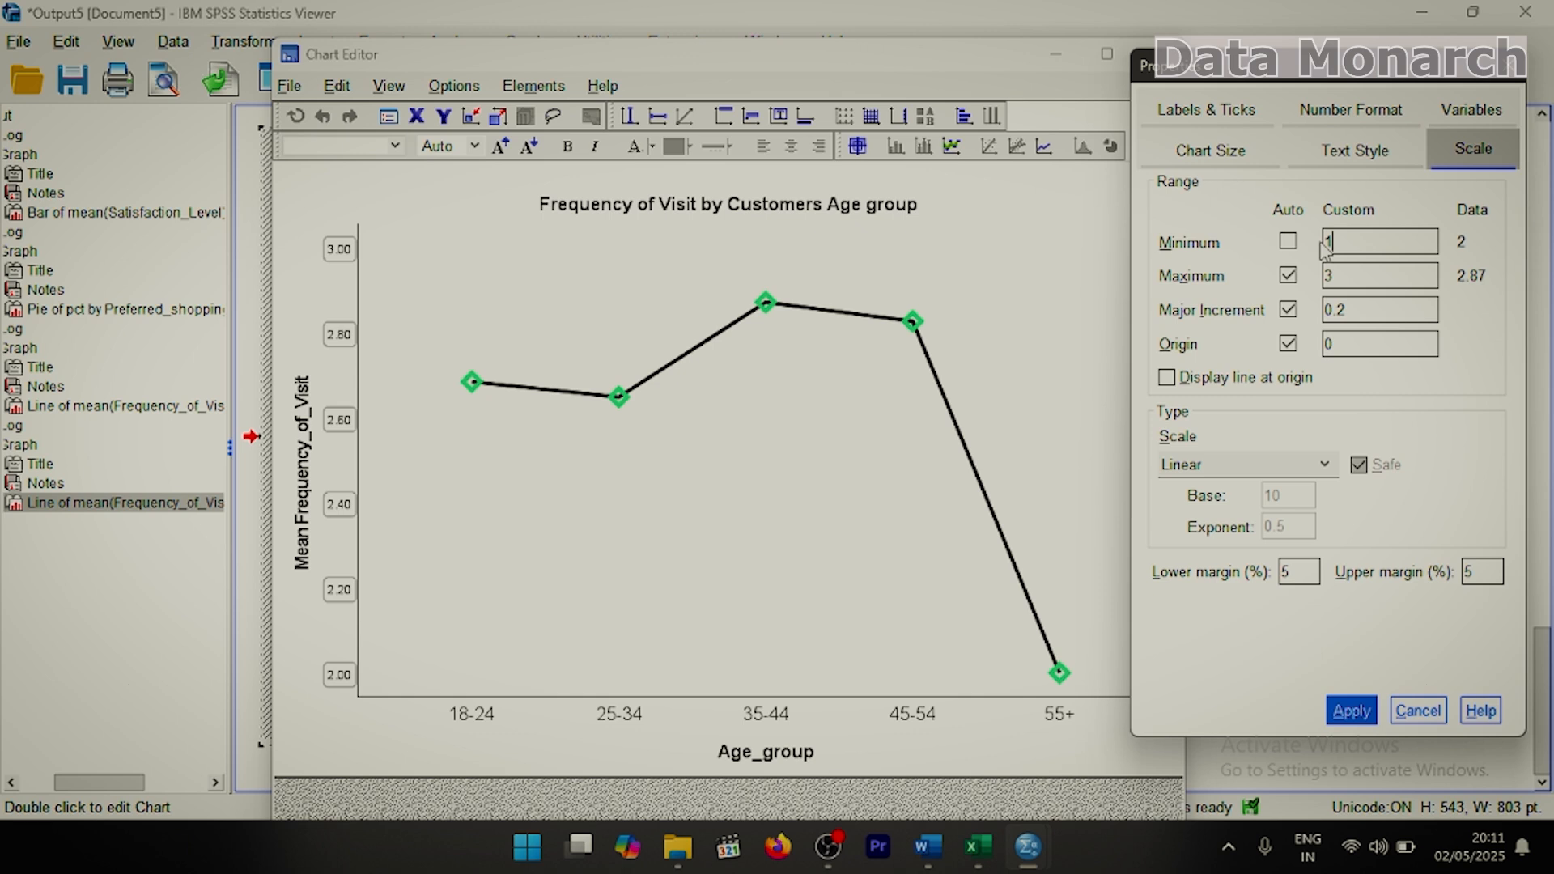
{"action": "double_click", "coordinate": [1341, 277]}
{"action": "type", "text": "4"}
{"action": "left_click_drag", "start_coordinate": [1345, 307], "coordinate": [1328, 309]}
{"action": "type", "text": "1"}
{"action": "left_click", "coordinate": [1348, 711]}
{"action": "left_click", "coordinate": [1422, 711]}
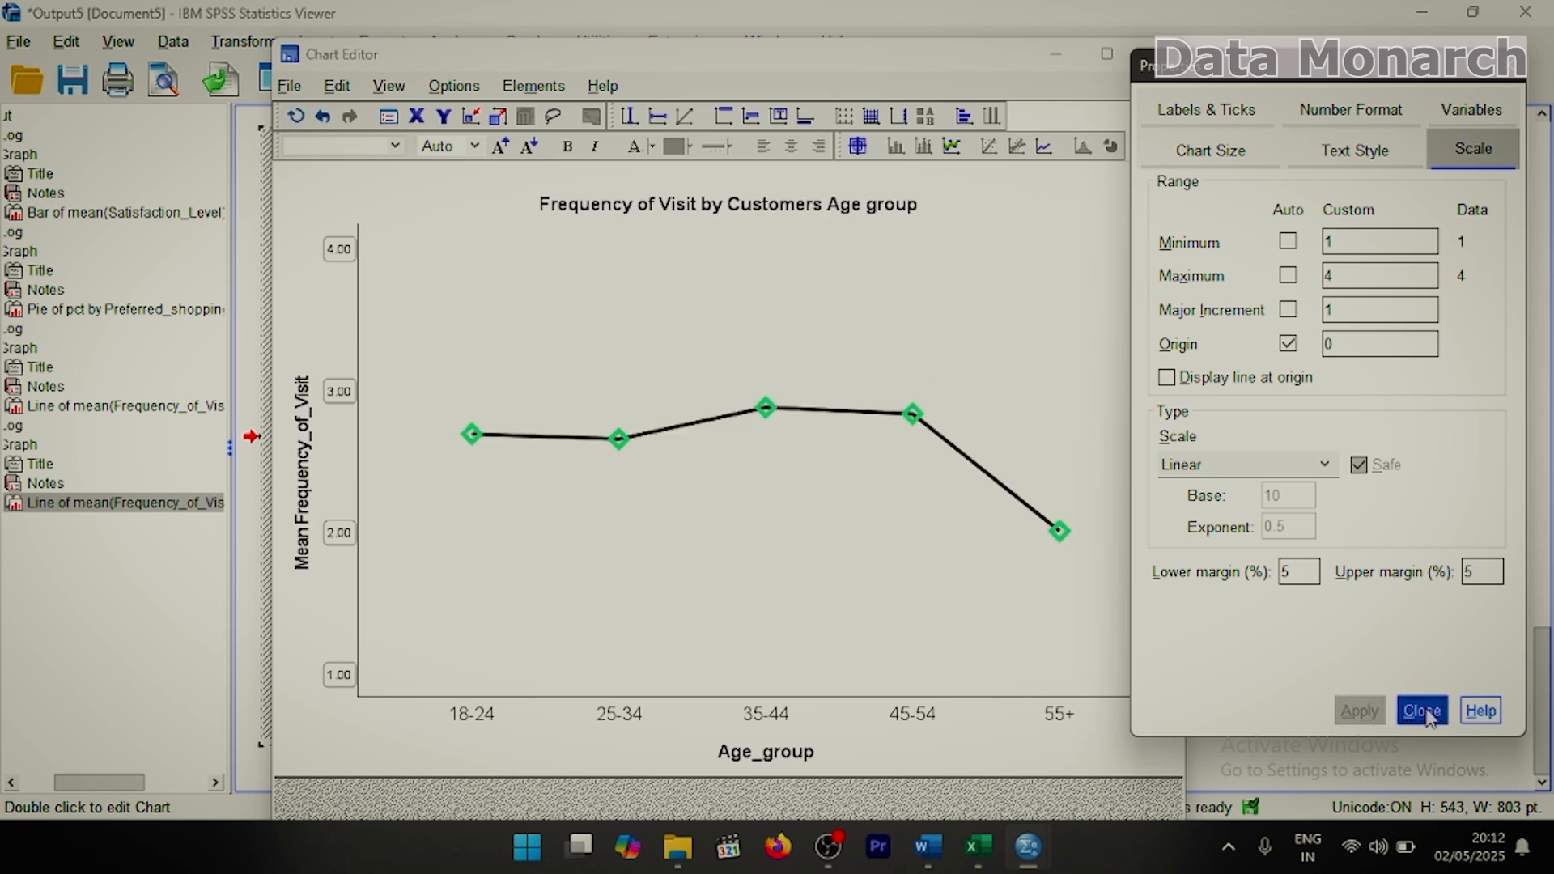
{"action": "left_click", "coordinate": [809, 513]}
{"action": "left_click", "coordinate": [1159, 58]}
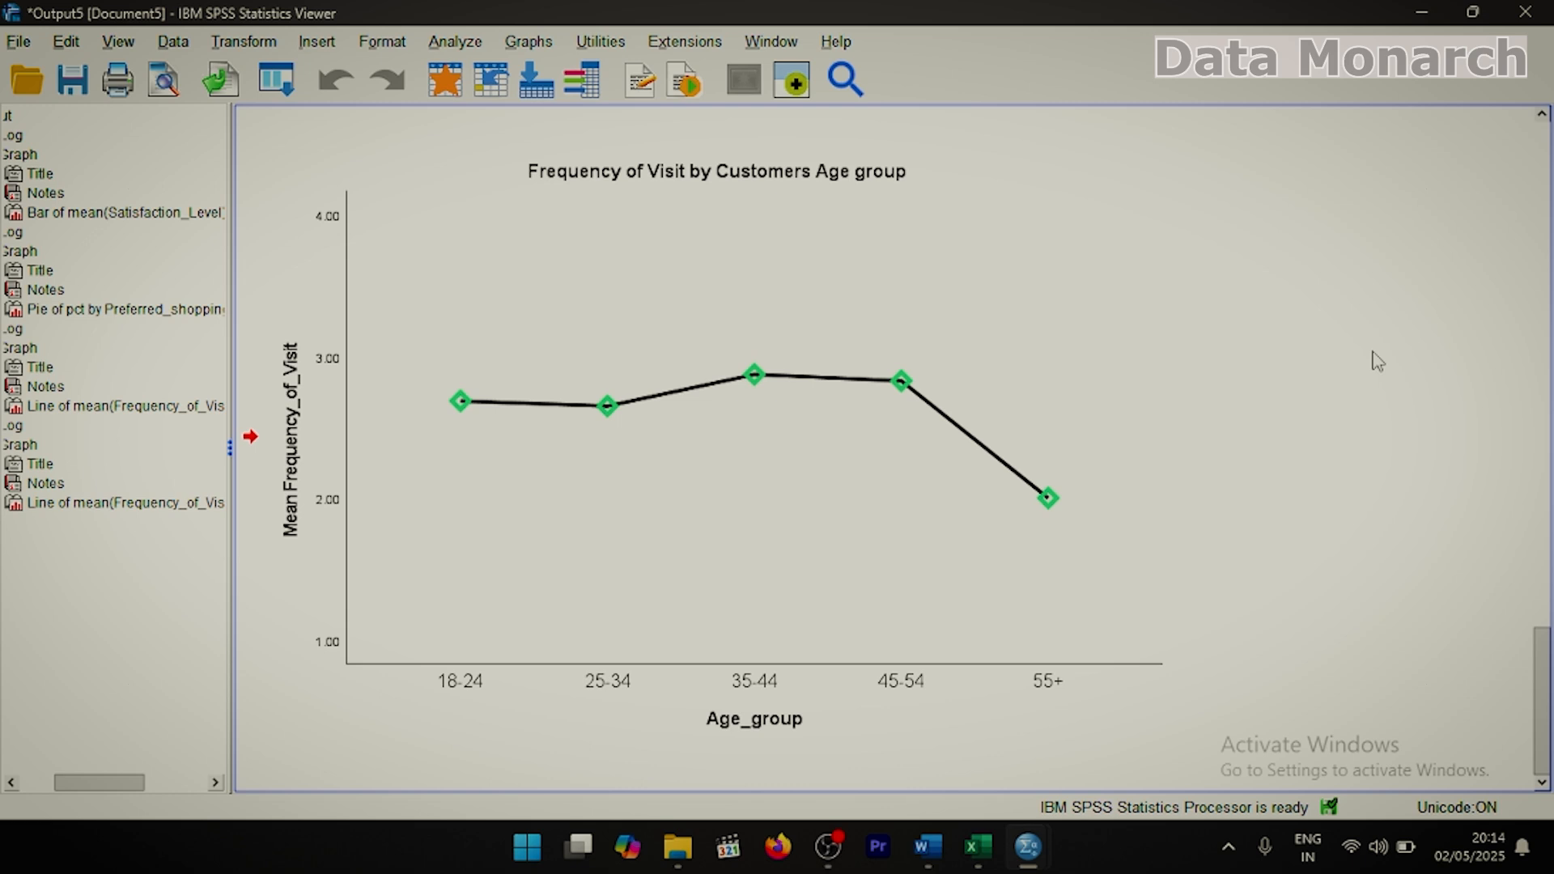
Generate a histogram of Satisfaction_Level without a normal curve and open it in the Chart Editor.
{"action": "left_click", "coordinate": [528, 42]}
{"action": "mouse_move", "coordinate": [645, 243]}
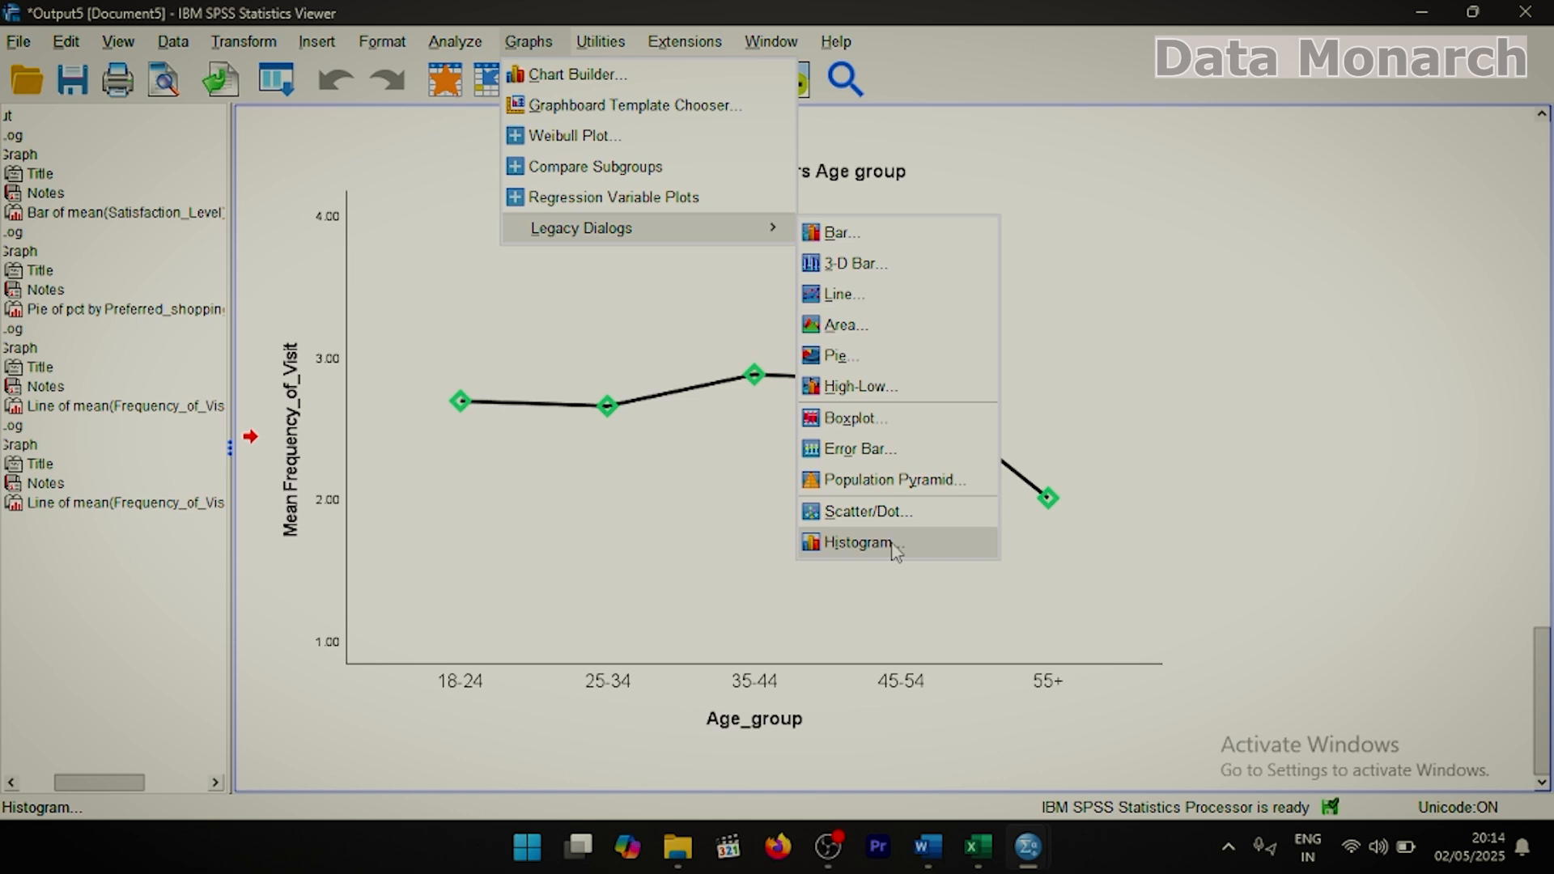
{"action": "left_click", "coordinate": [858, 542]}
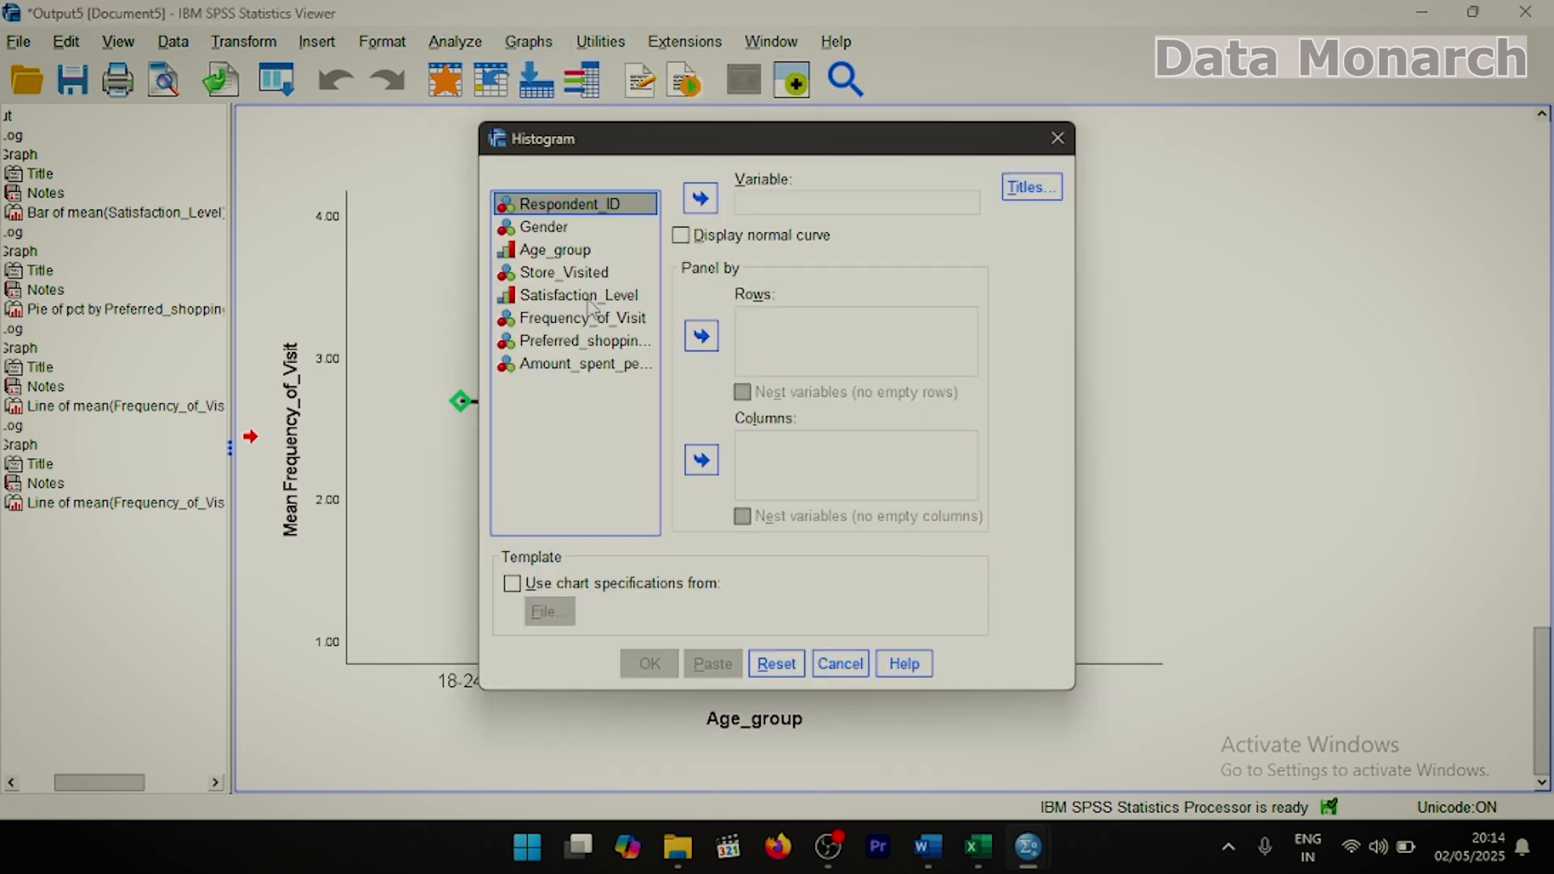
{"action": "left_click", "coordinate": [615, 295]}
{"action": "left_click", "coordinate": [700, 198]}
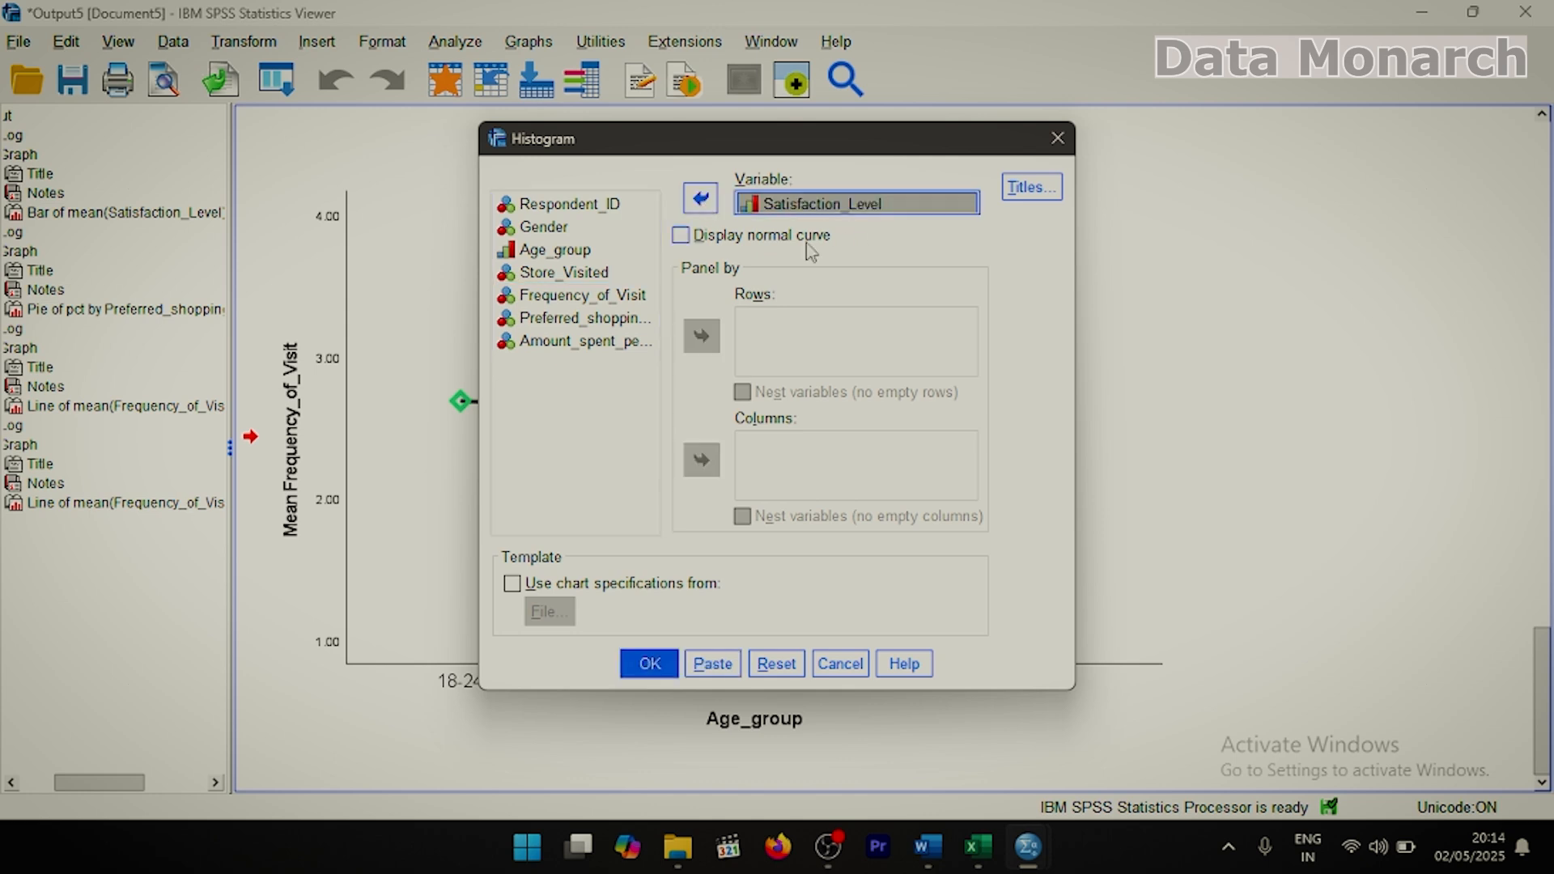
{"action": "left_click", "coordinate": [648, 663]}
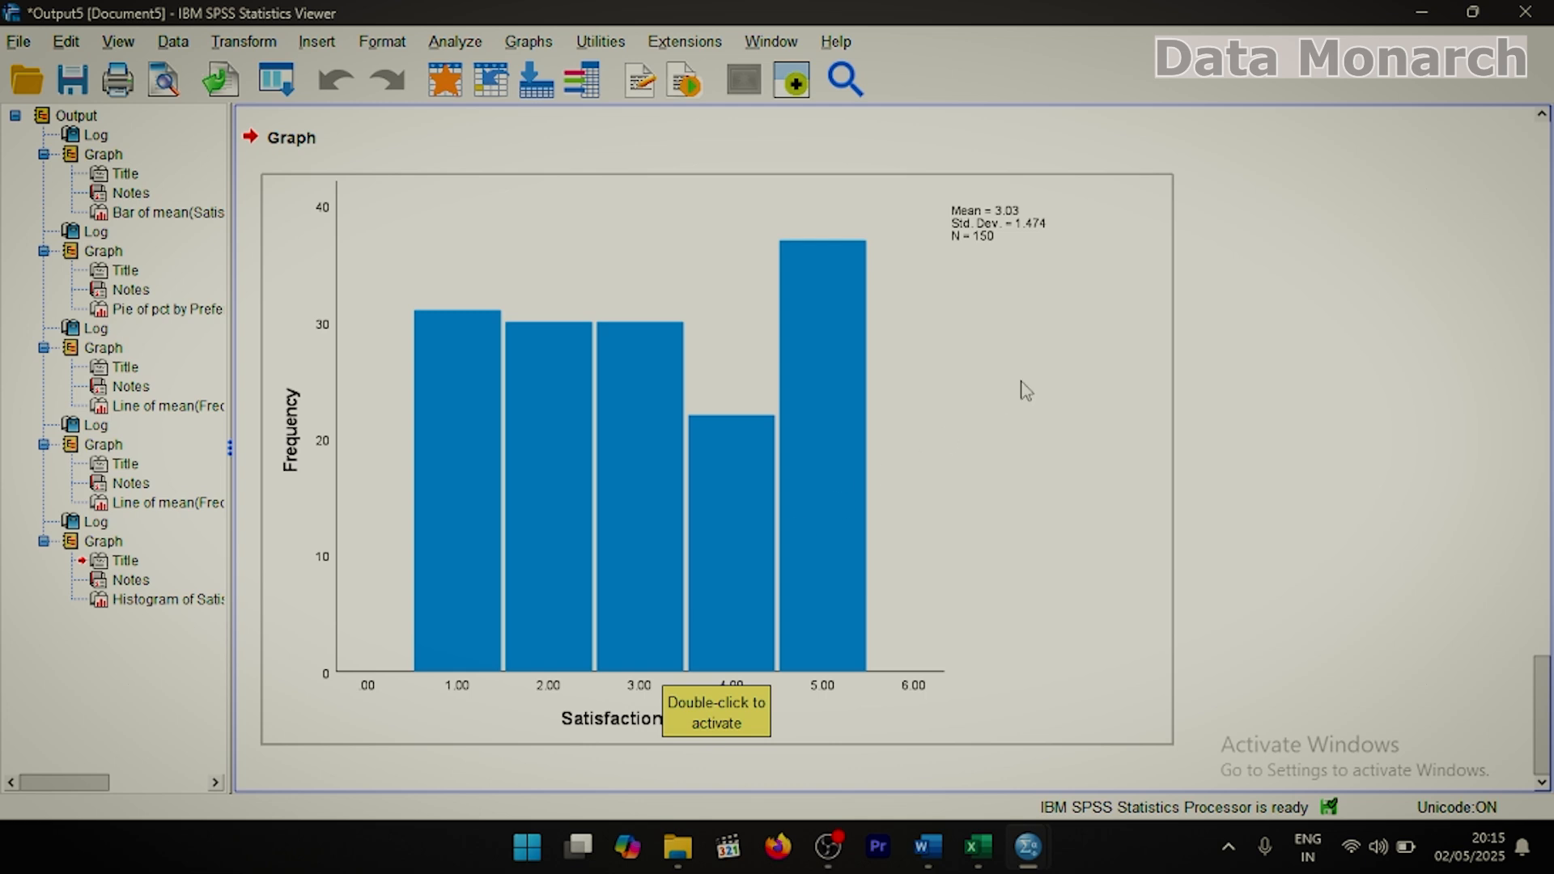
{"action": "double_click", "coordinate": [1024, 390]}
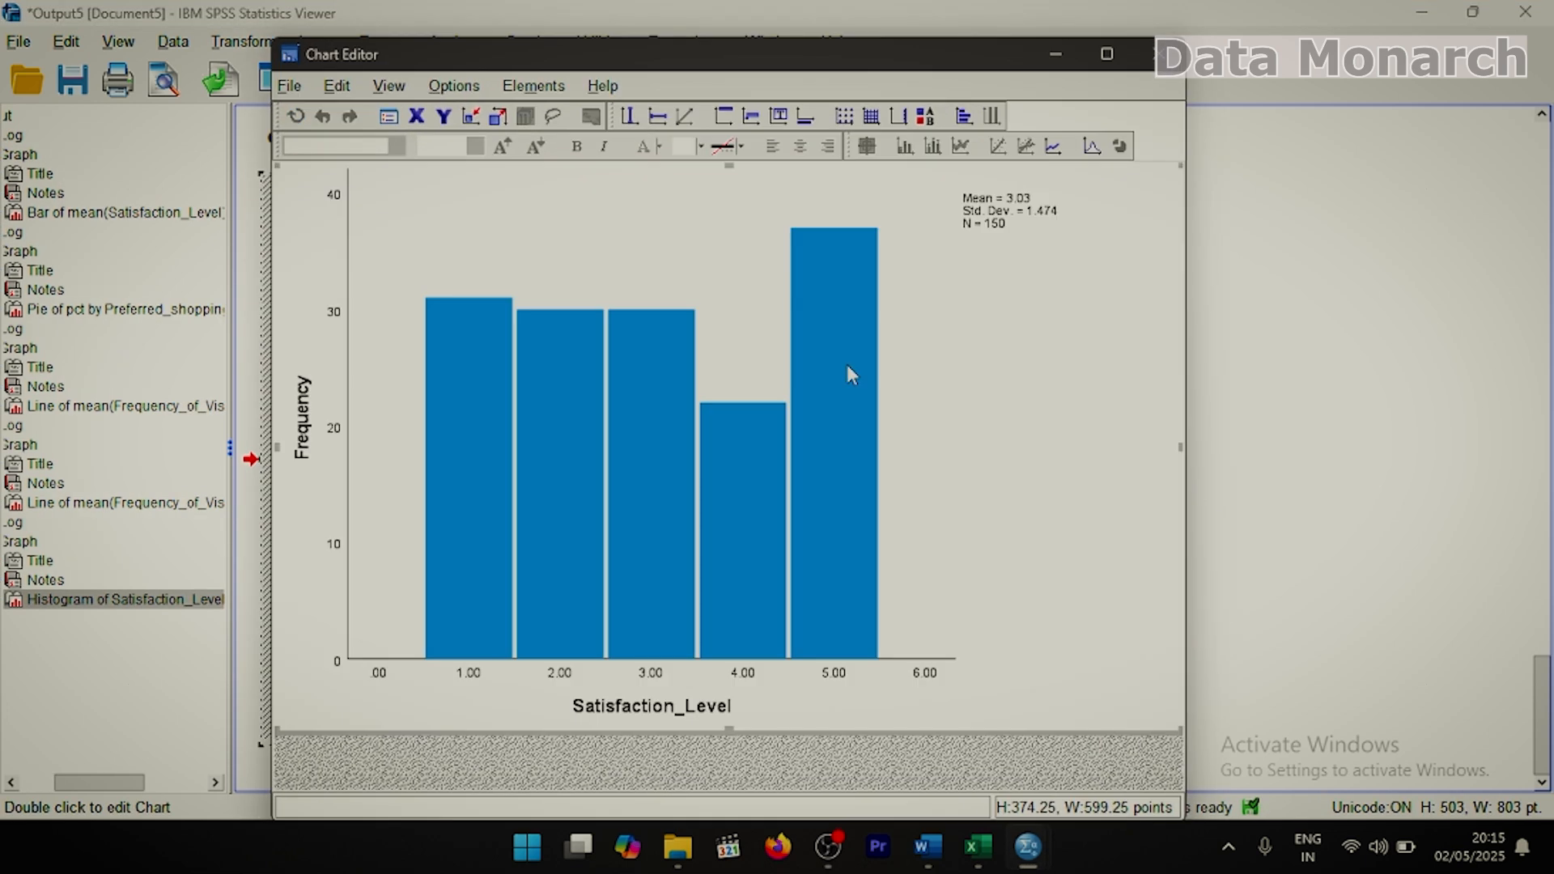
Add a normal distribution curve with automatic parameters to the Satisfaction_Level histogram, close its properties and deselect it.
{"action": "left_click", "coordinate": [556, 89]}
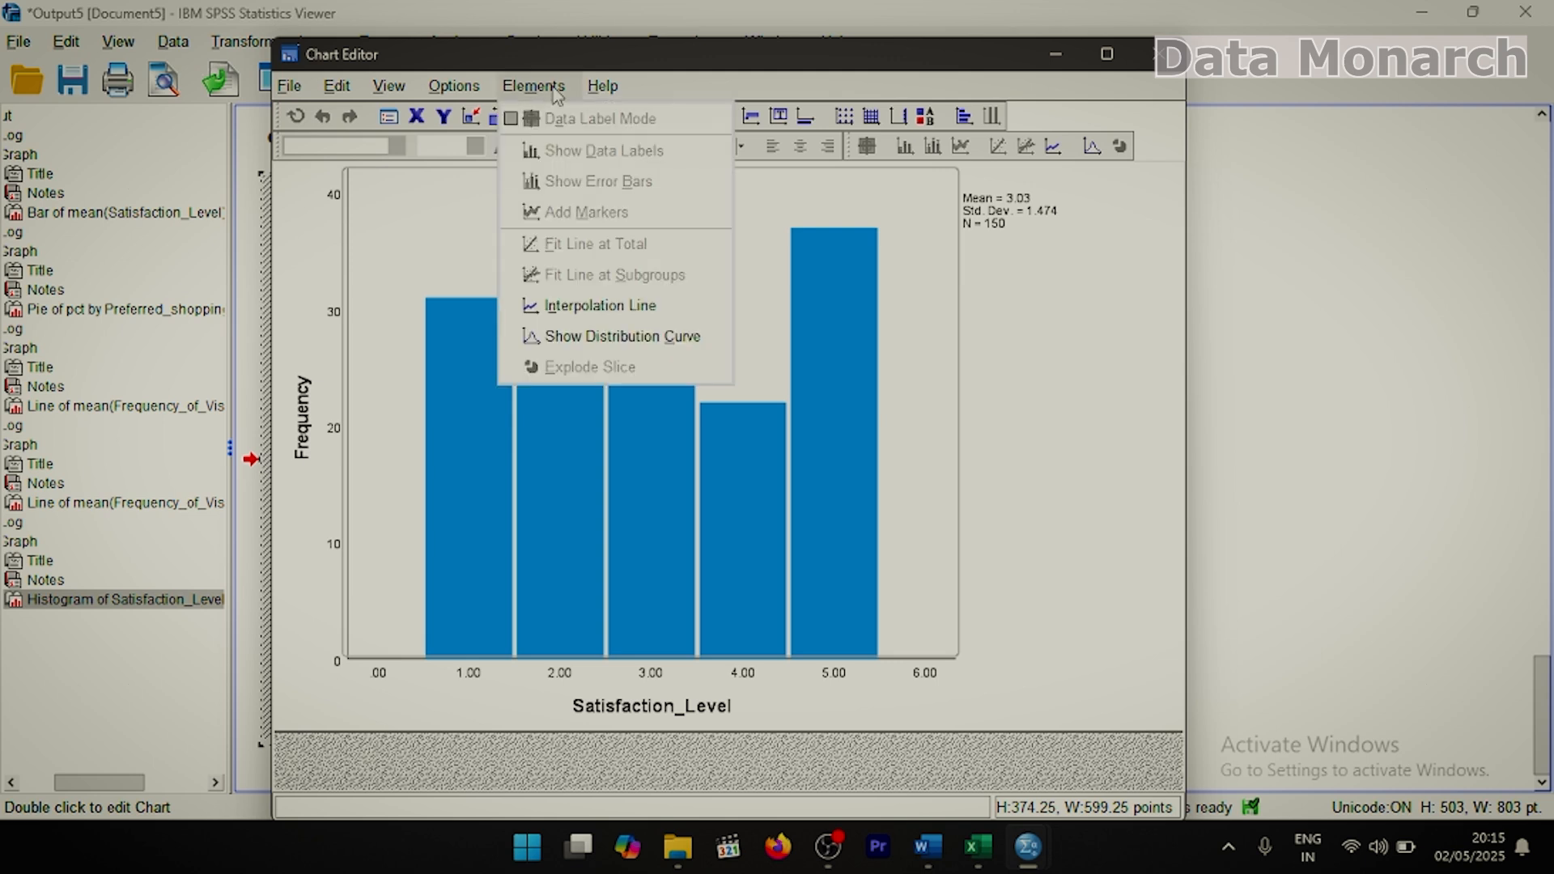
{"action": "left_click", "coordinate": [588, 339]}
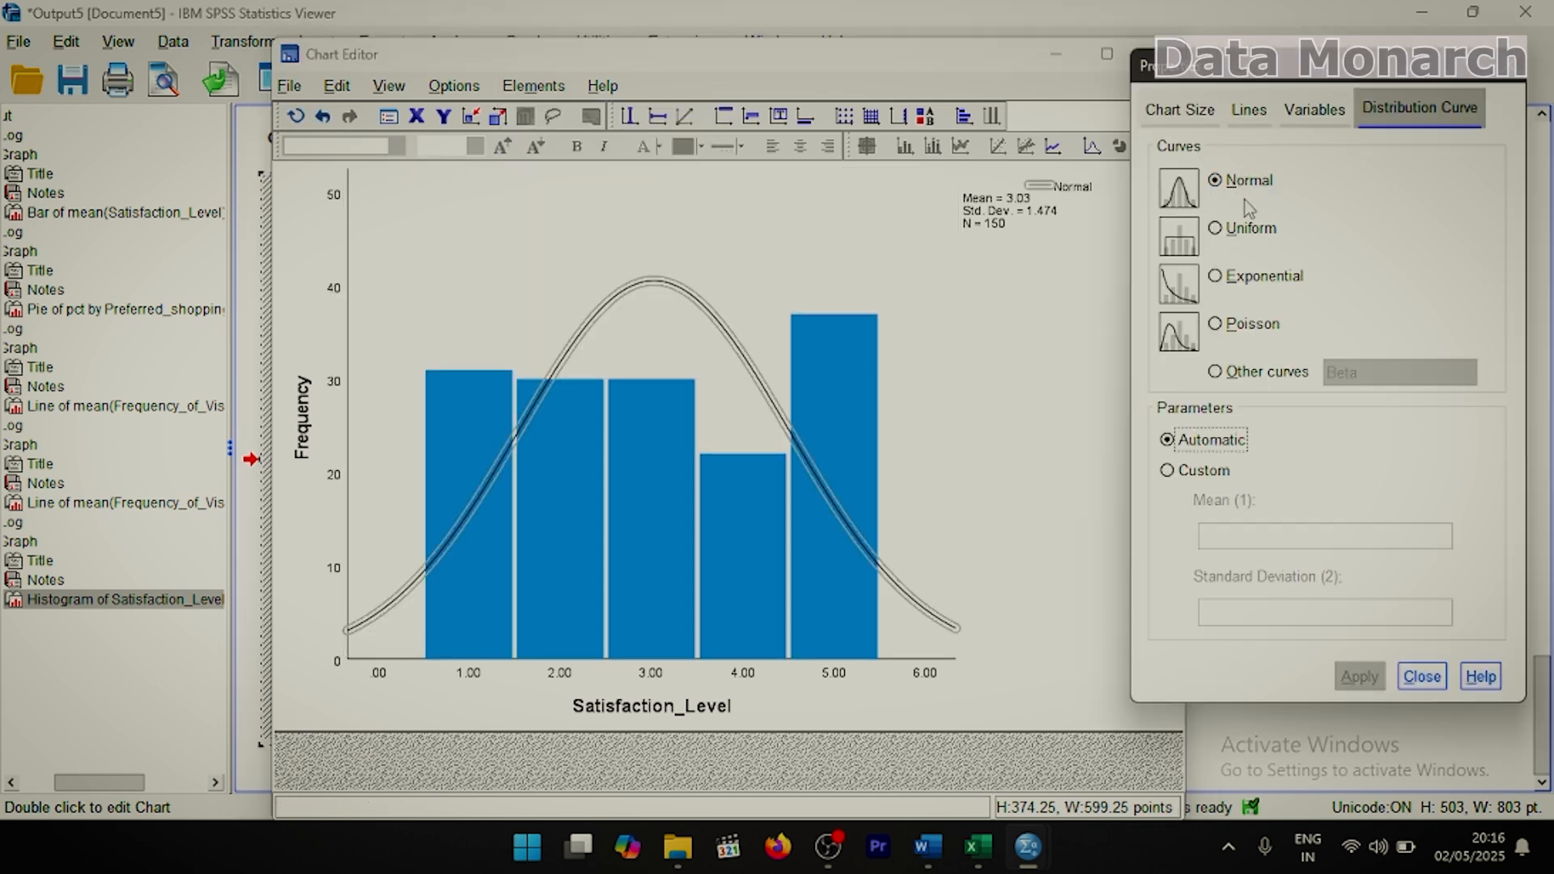
{"action": "left_click", "coordinate": [1267, 185]}
{"action": "left_click", "coordinate": [1422, 677]}
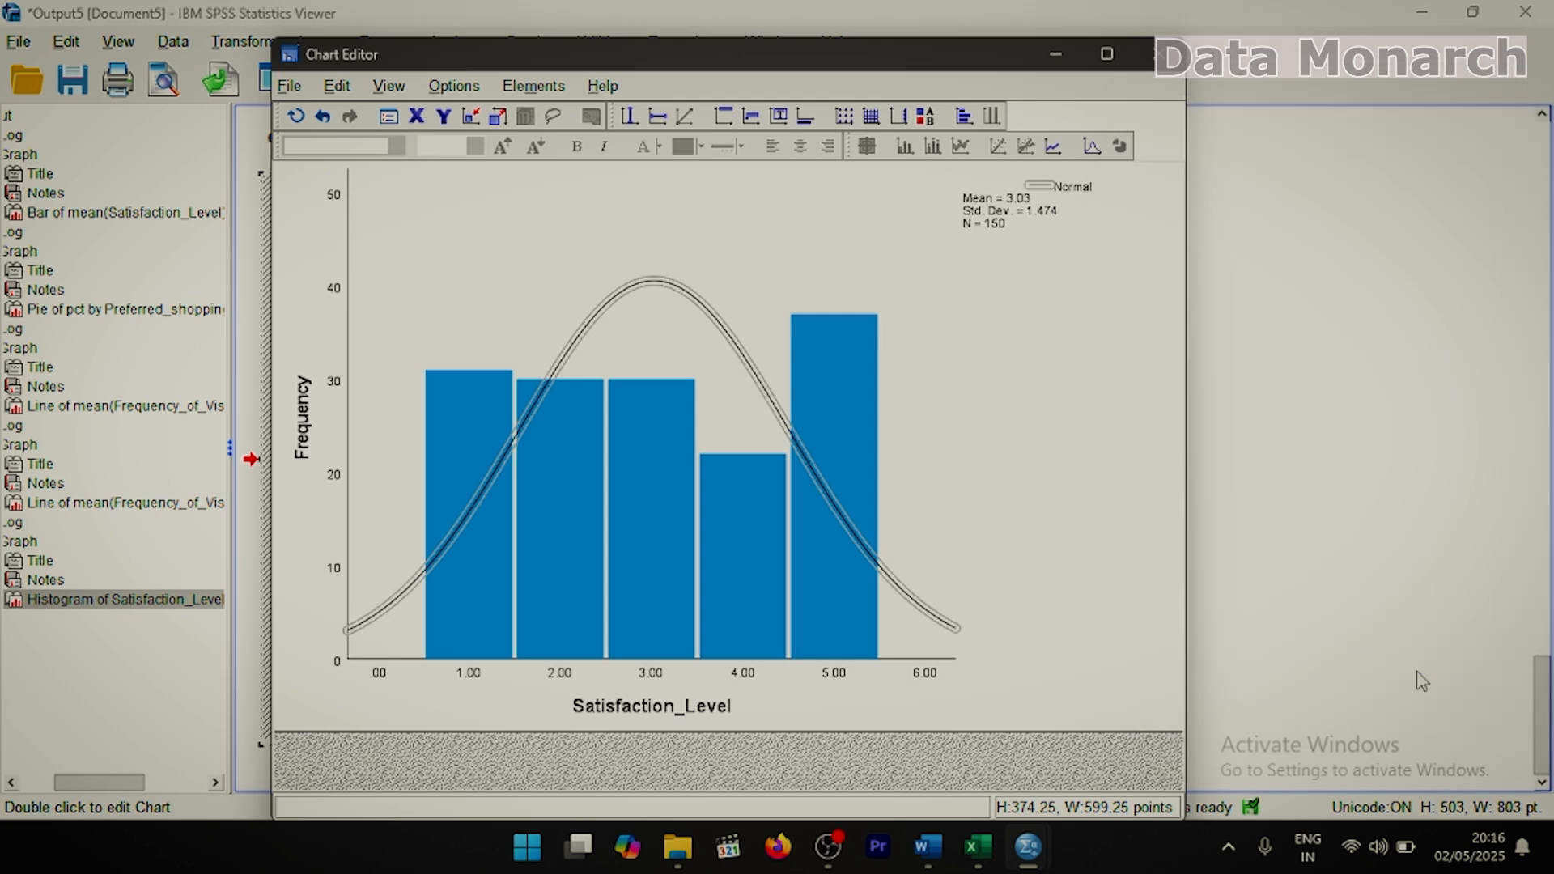
{"action": "left_click", "coordinate": [591, 350]}
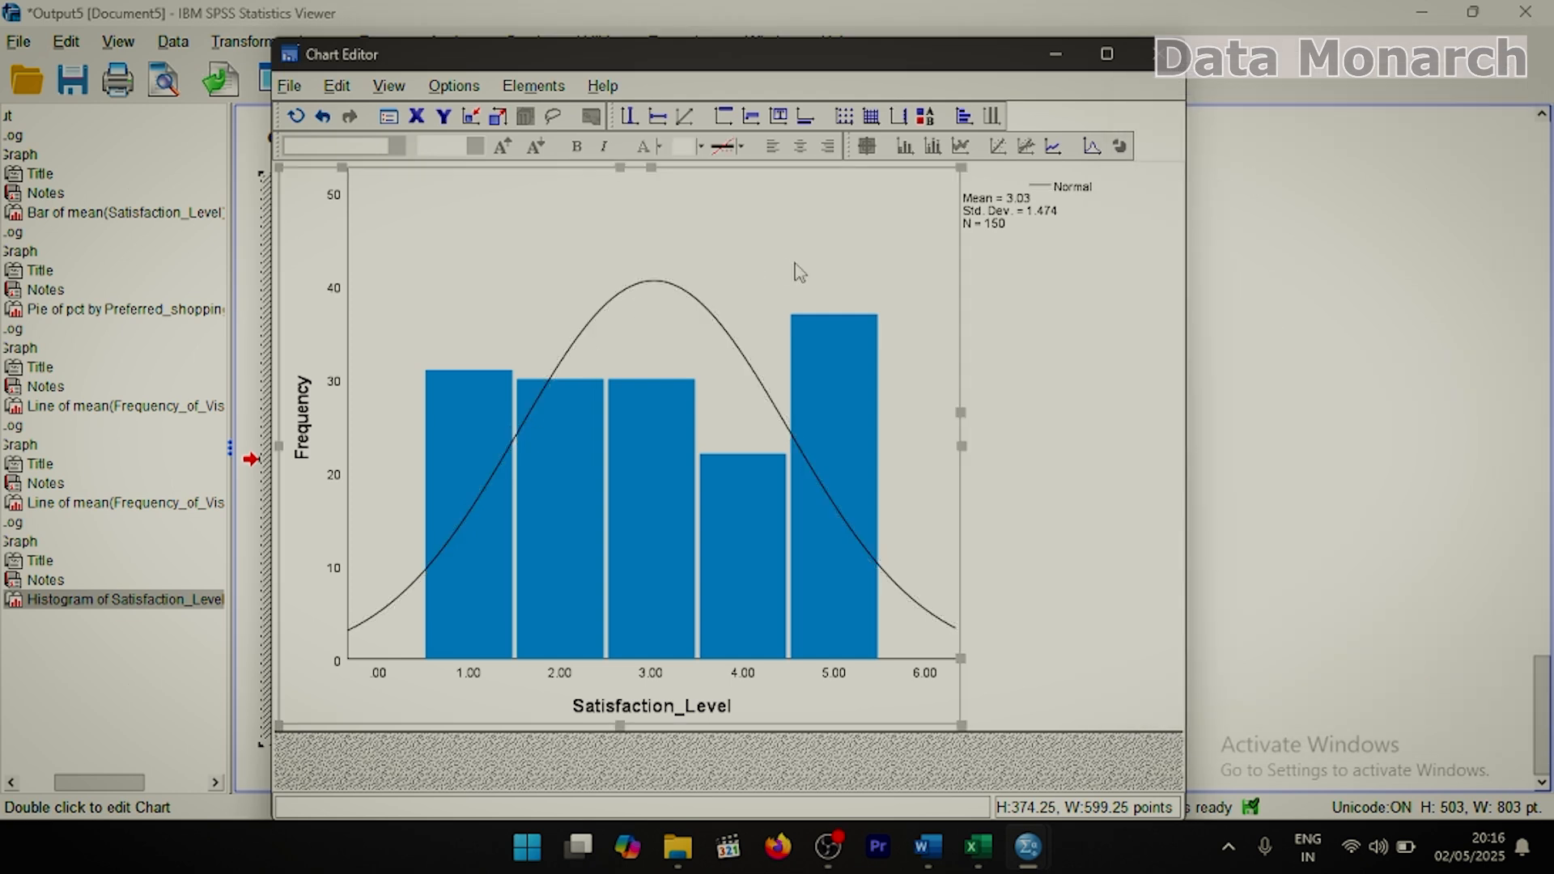
{"action": "left_click", "coordinate": [1026, 297]}
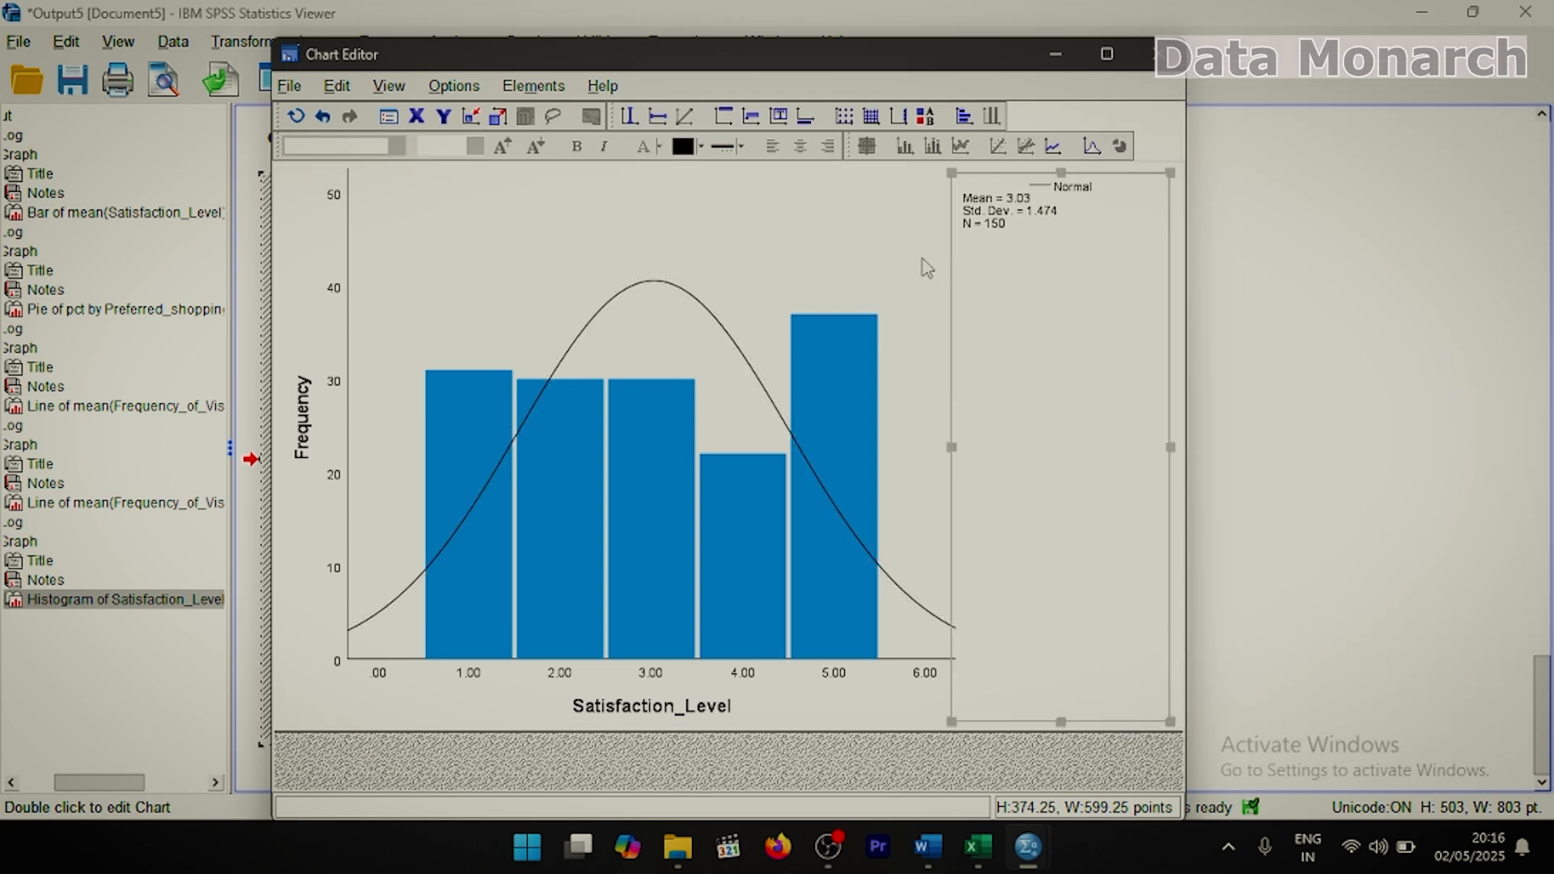
{"action": "left_click", "coordinate": [868, 246]}
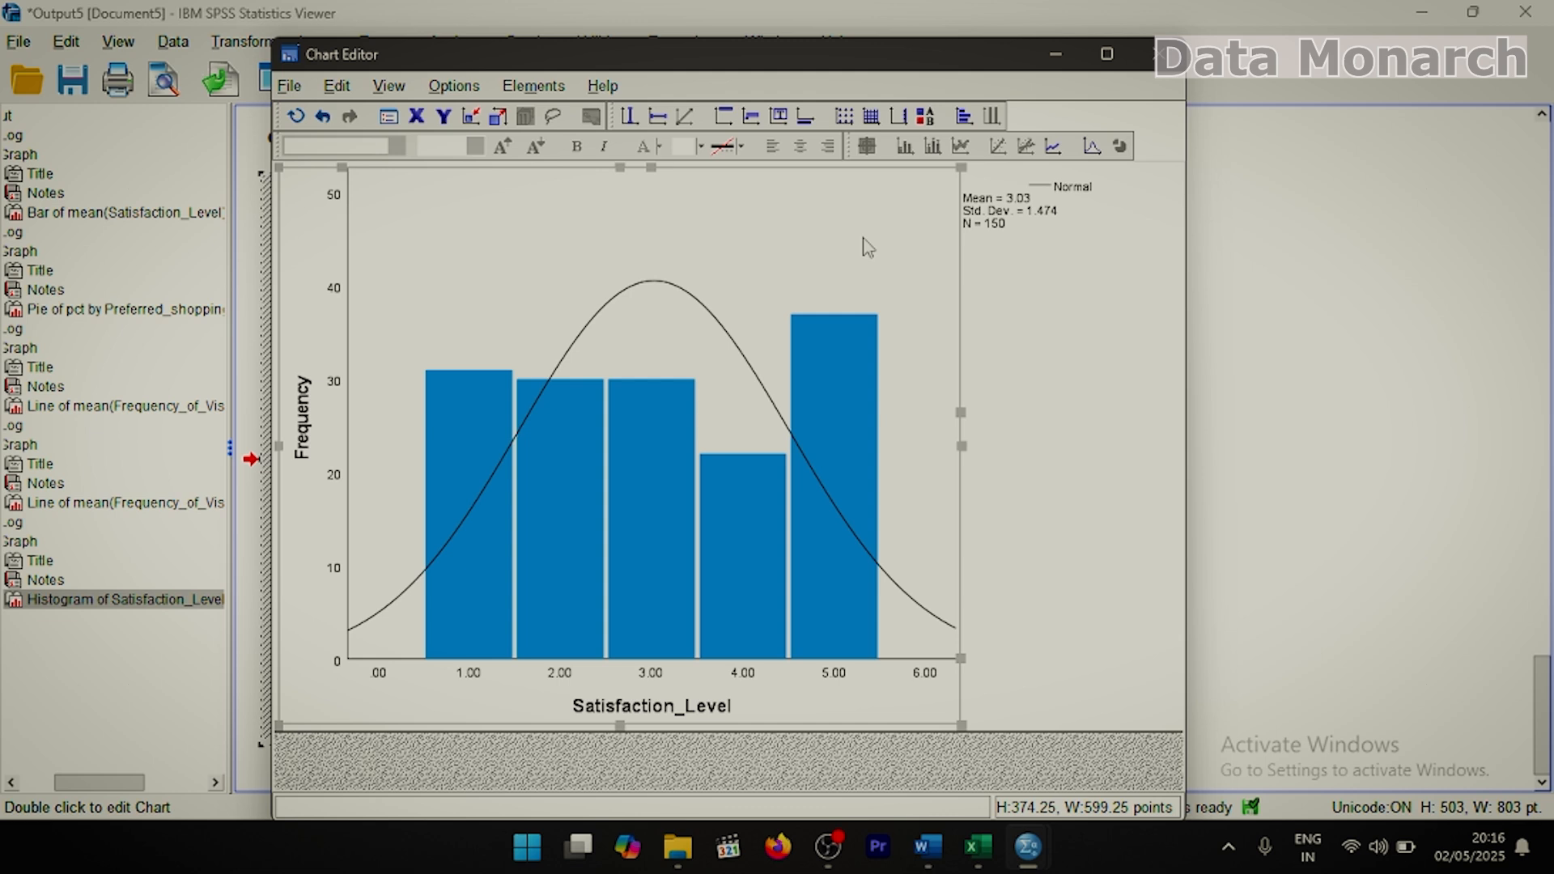
Add the title "Distribution of Satisfaction Level" to the histogram.
{"action": "left_click", "coordinate": [450, 86]}
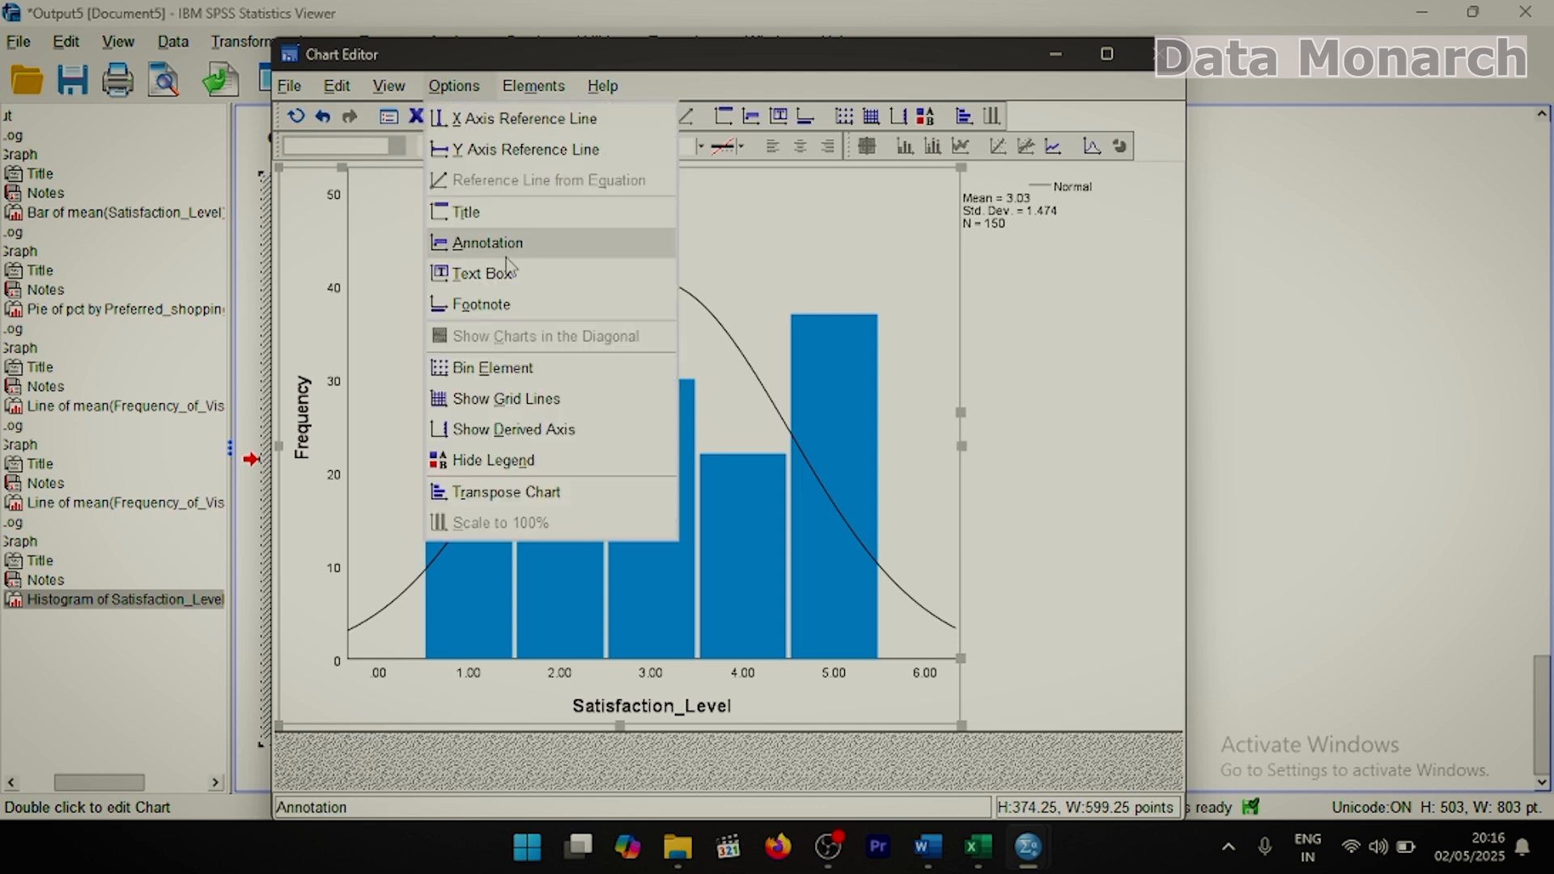
{"action": "left_click", "coordinate": [510, 211]}
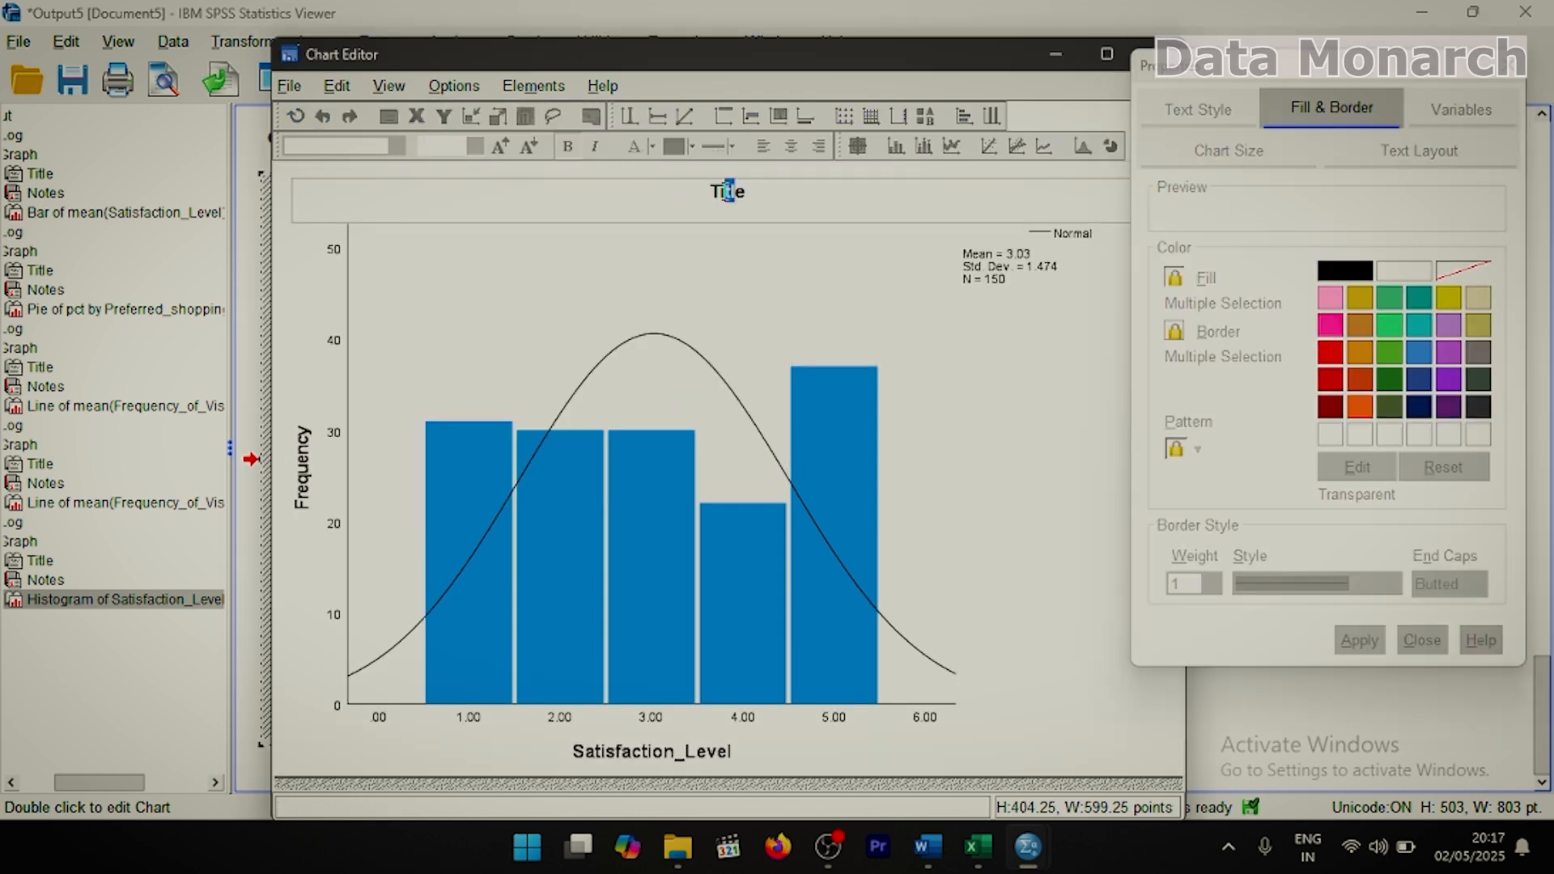
{"action": "double_click", "coordinate": [717, 194]}
{"action": "type", "text": "Distribution of Satisfaction Level"}
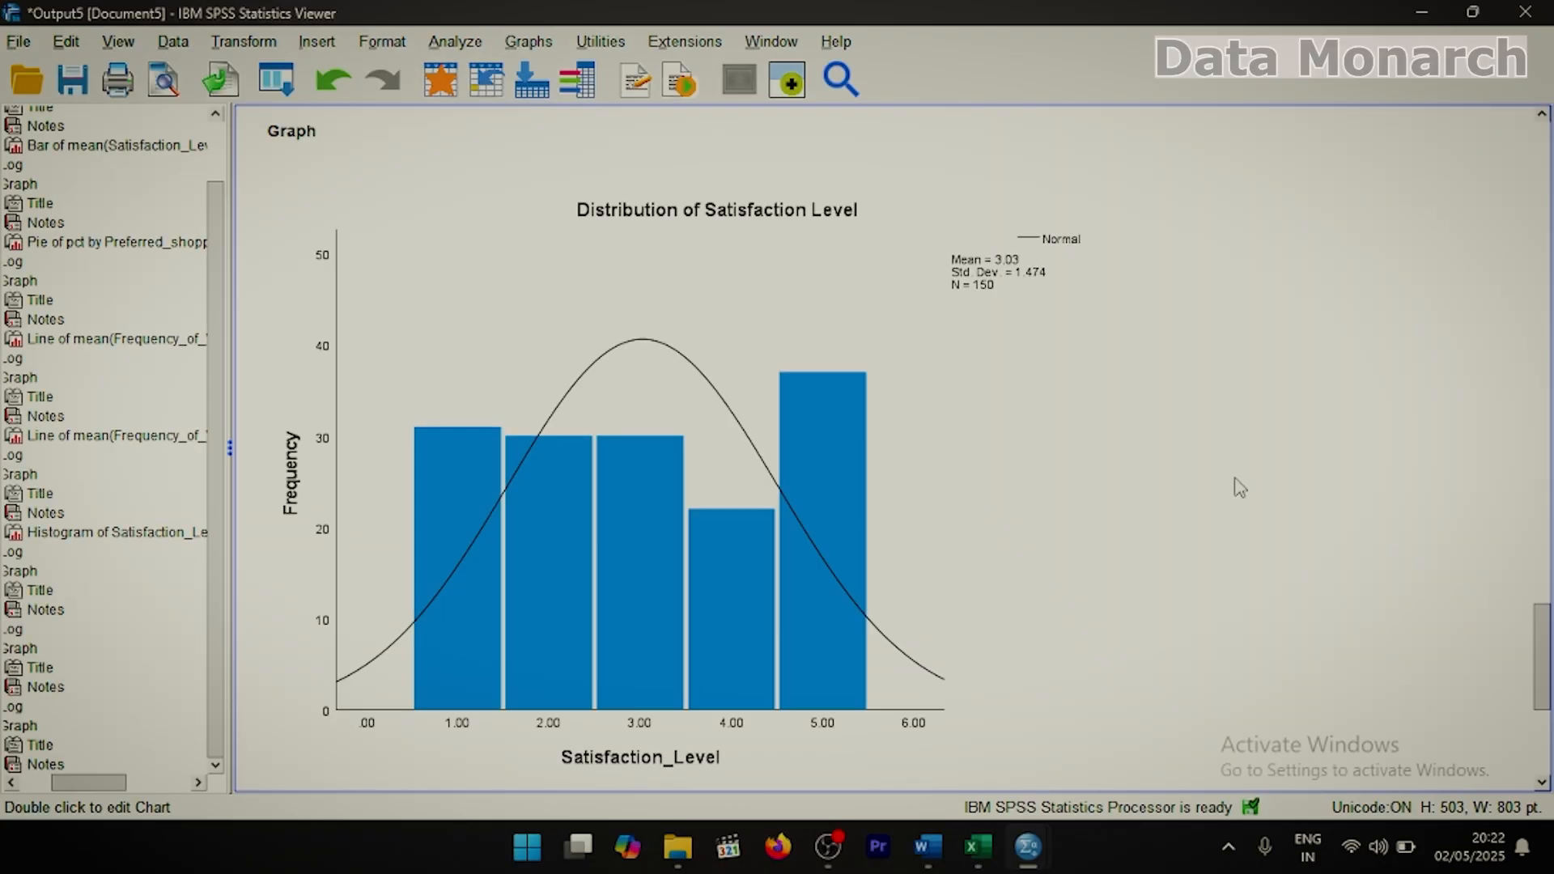
Start a legacy simple bar chart using summaries for groups of cases and clear its previous definition.
{"action": "left_click", "coordinate": [529, 41]}
{"action": "mouse_move", "coordinate": [765, 229]}
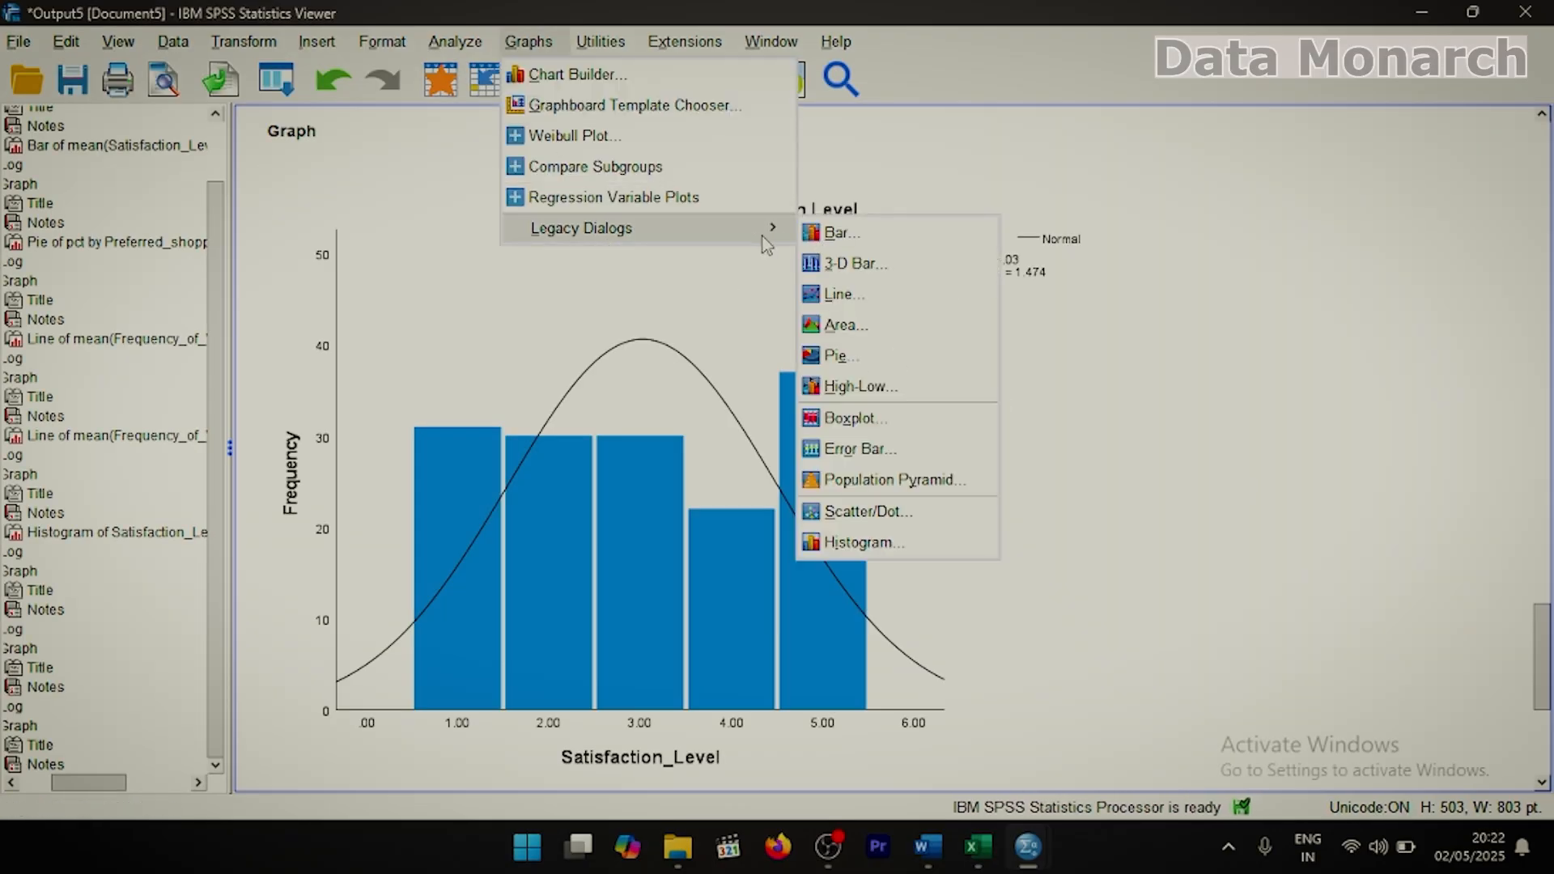
{"action": "left_click", "coordinate": [838, 233]}
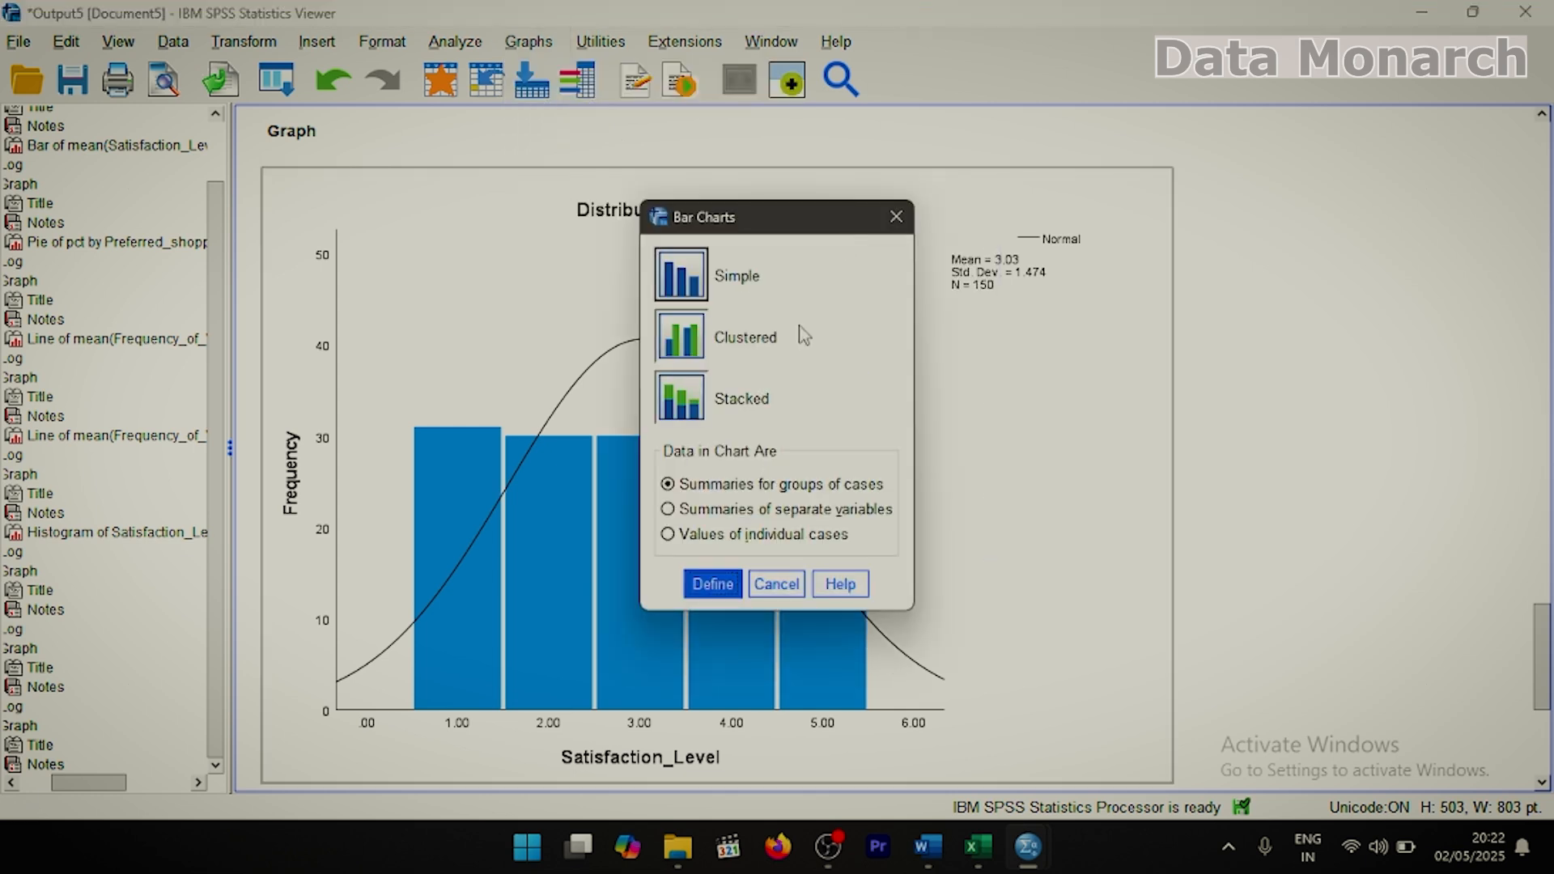
{"action": "left_click", "coordinate": [714, 577]}
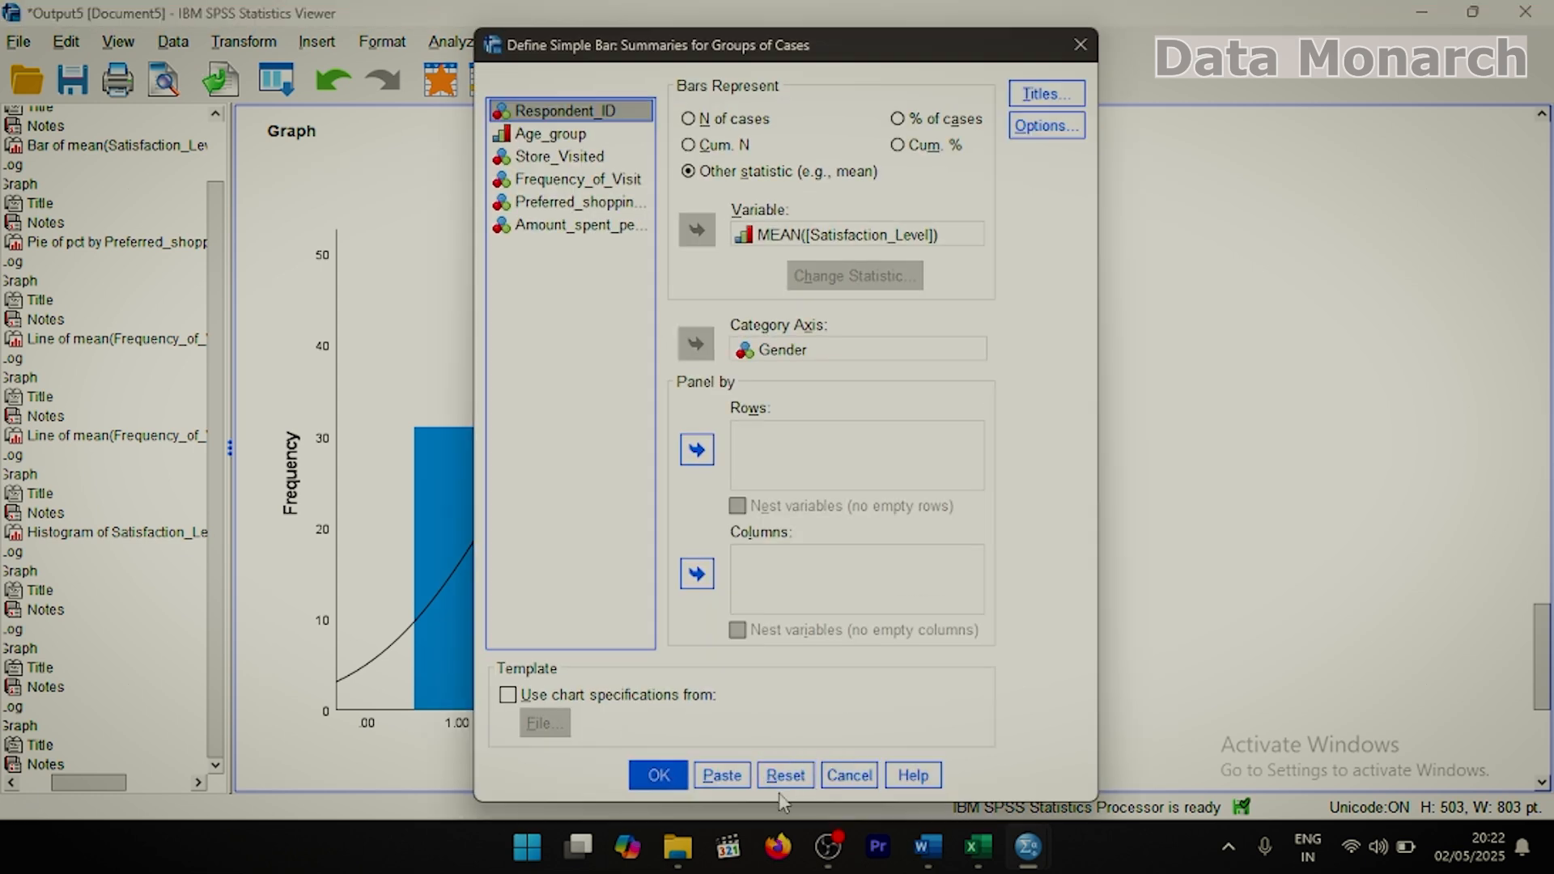
{"action": "left_click", "coordinate": [785, 774]}
Make the bars represent the mean of Satisfaction_Level, with Gender as the category axis.
{"action": "left_click", "coordinate": [689, 172]}
{"action": "left_click", "coordinate": [603, 206]}
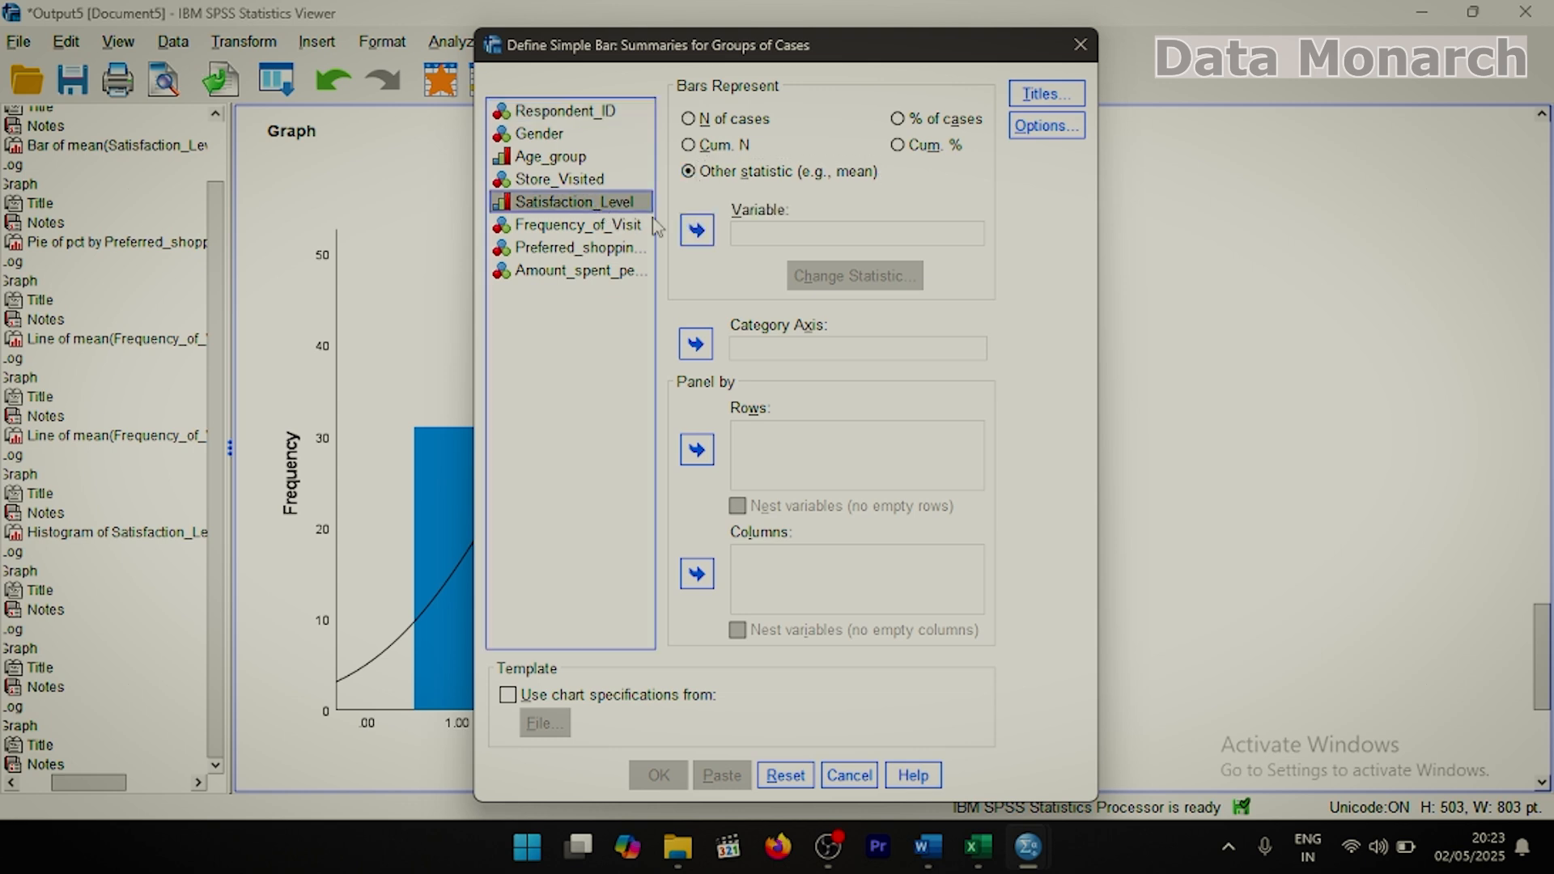
{"action": "left_click", "coordinate": [697, 230]}
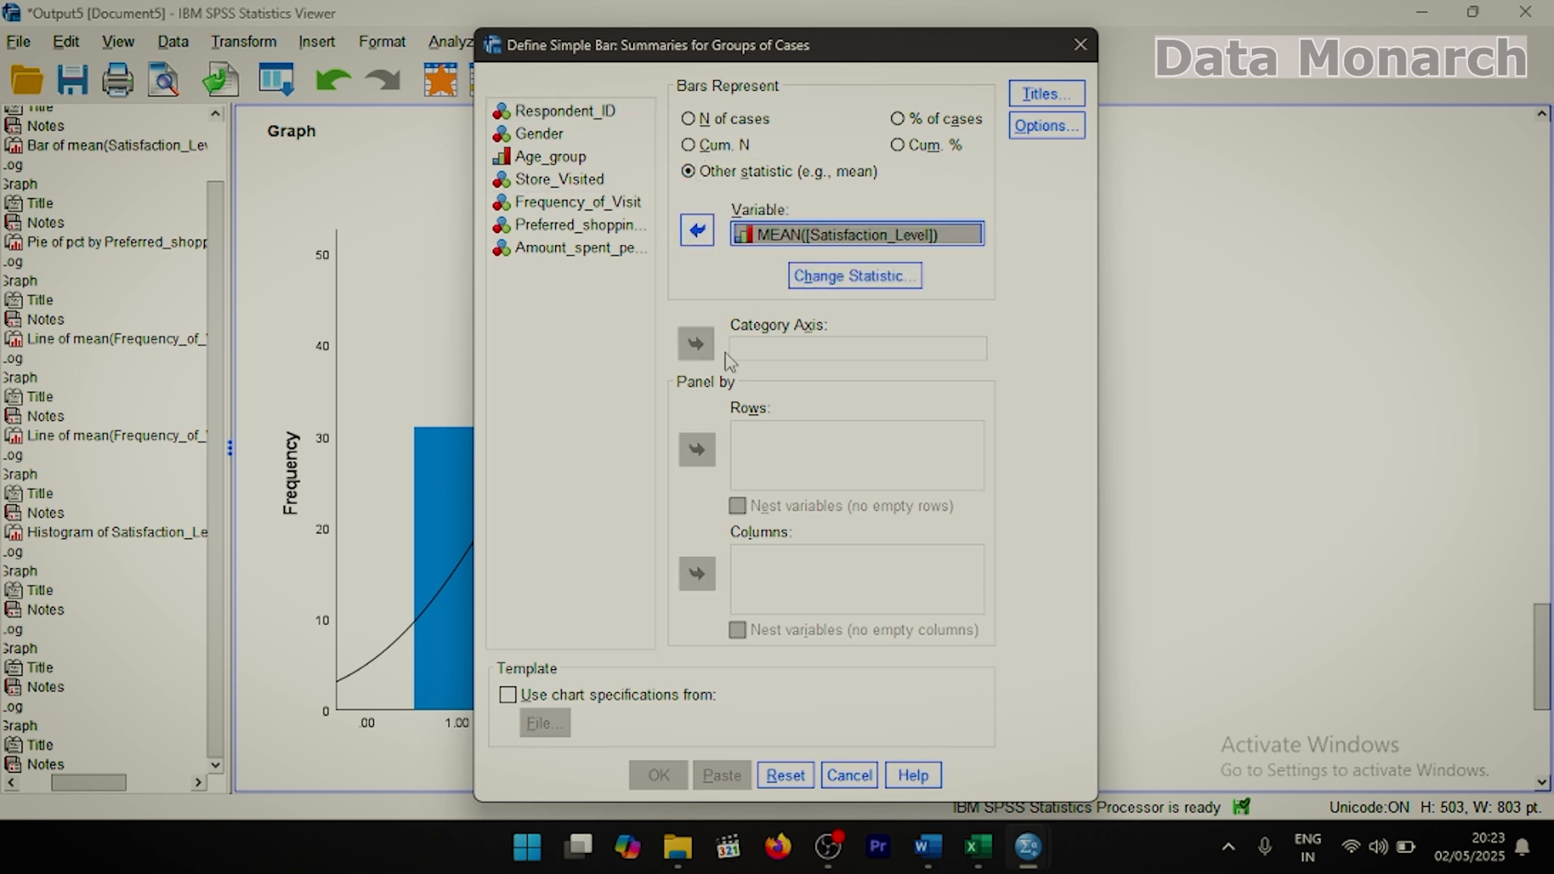
{"action": "left_click", "coordinate": [541, 136]}
{"action": "left_click", "coordinate": [695, 344]}
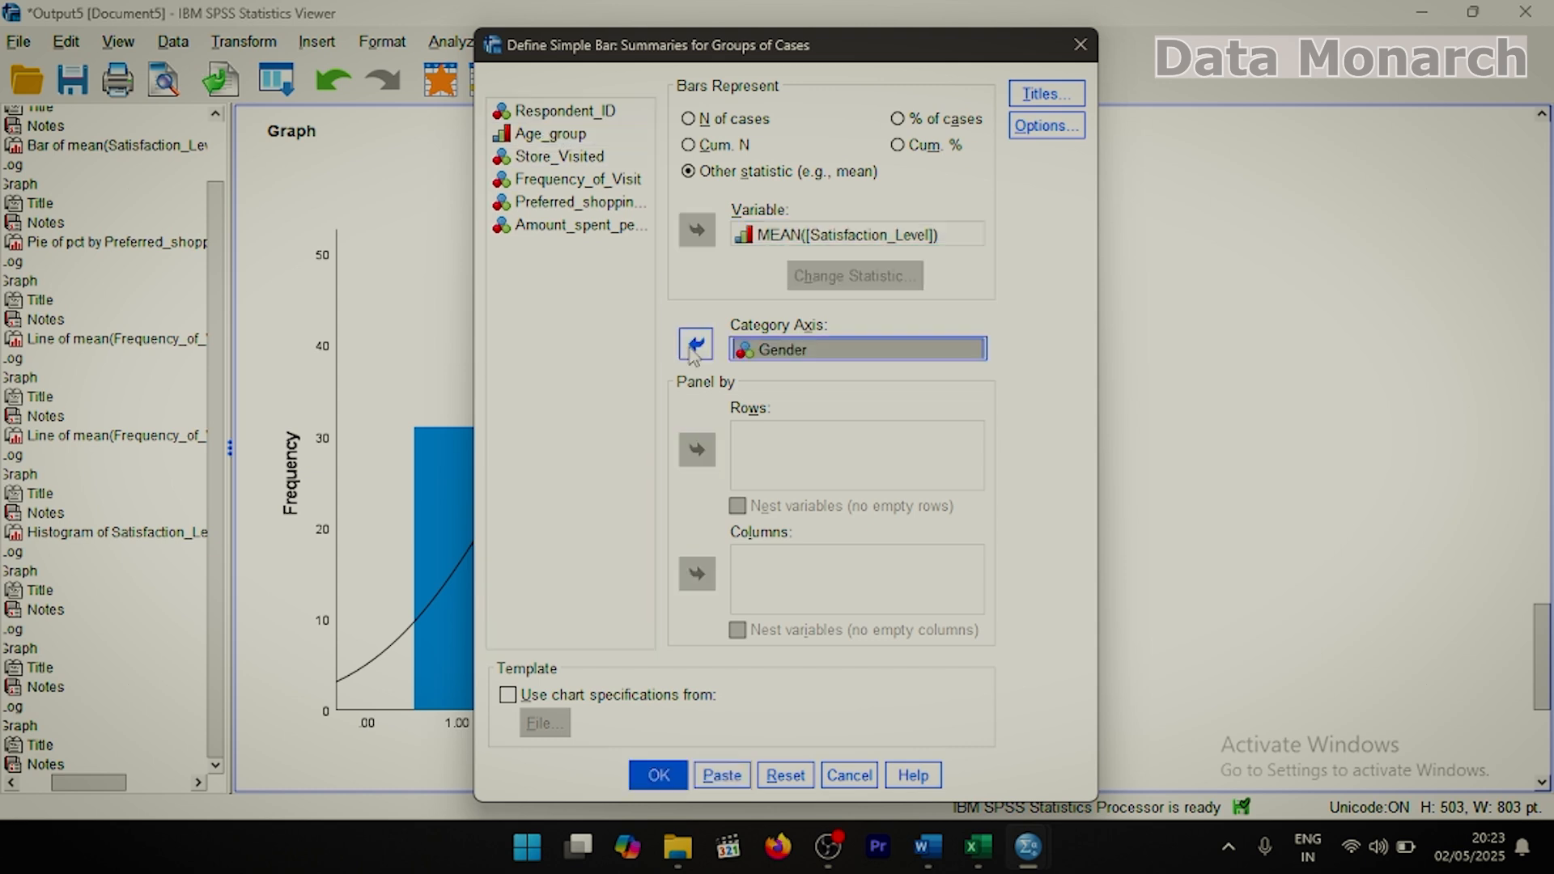
Enable error bars representing the standard deviation with a multiplier of 1 and generate the bar chart.
{"action": "left_click", "coordinate": [1031, 129]}
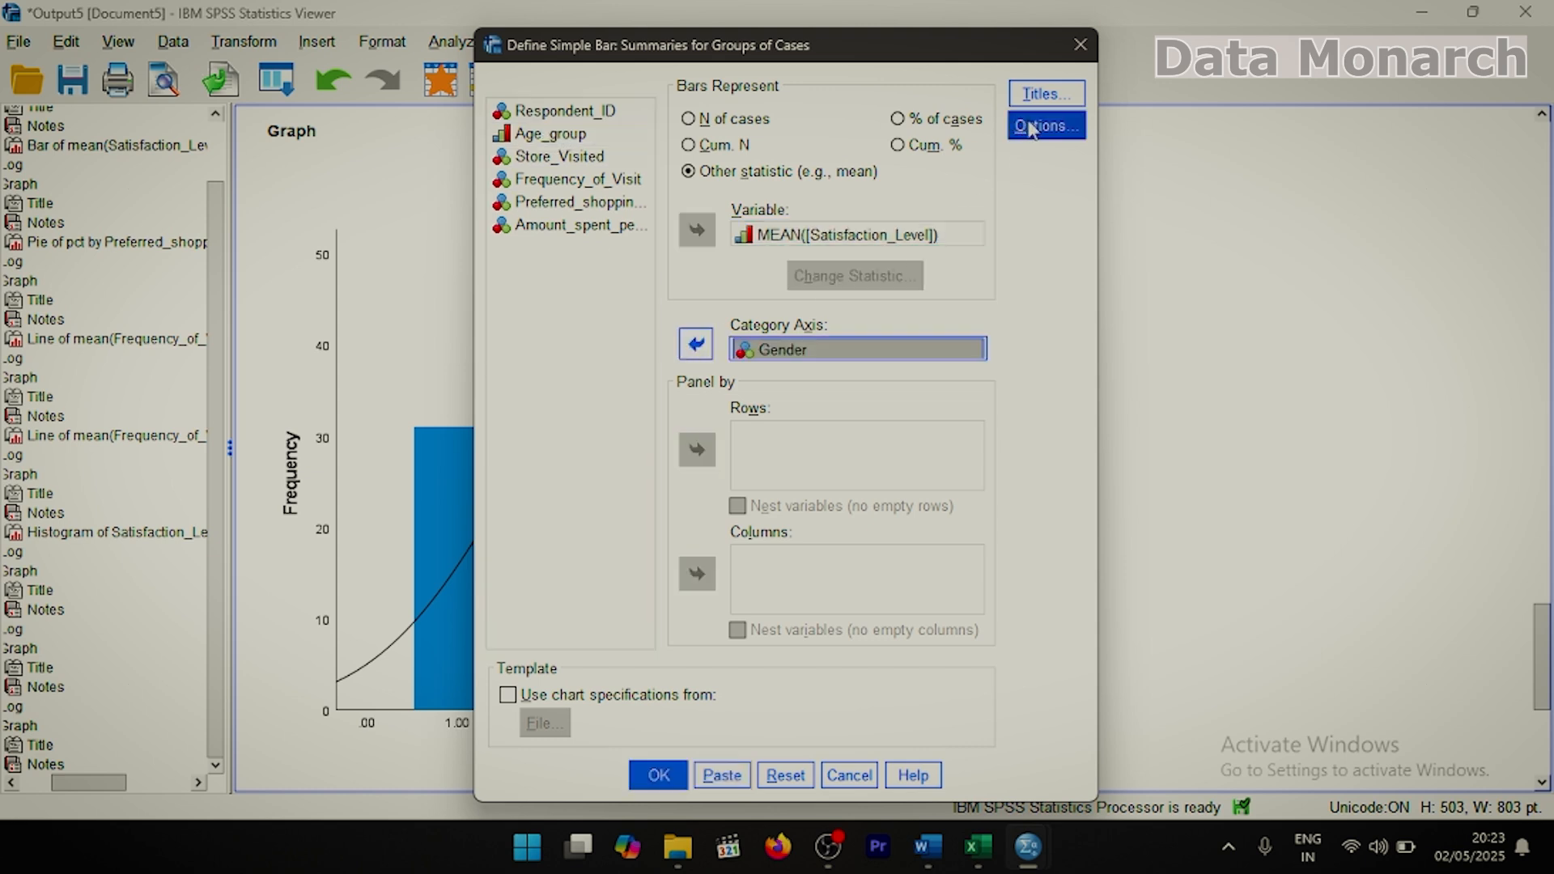
{"action": "left_click", "coordinate": [1041, 129]}
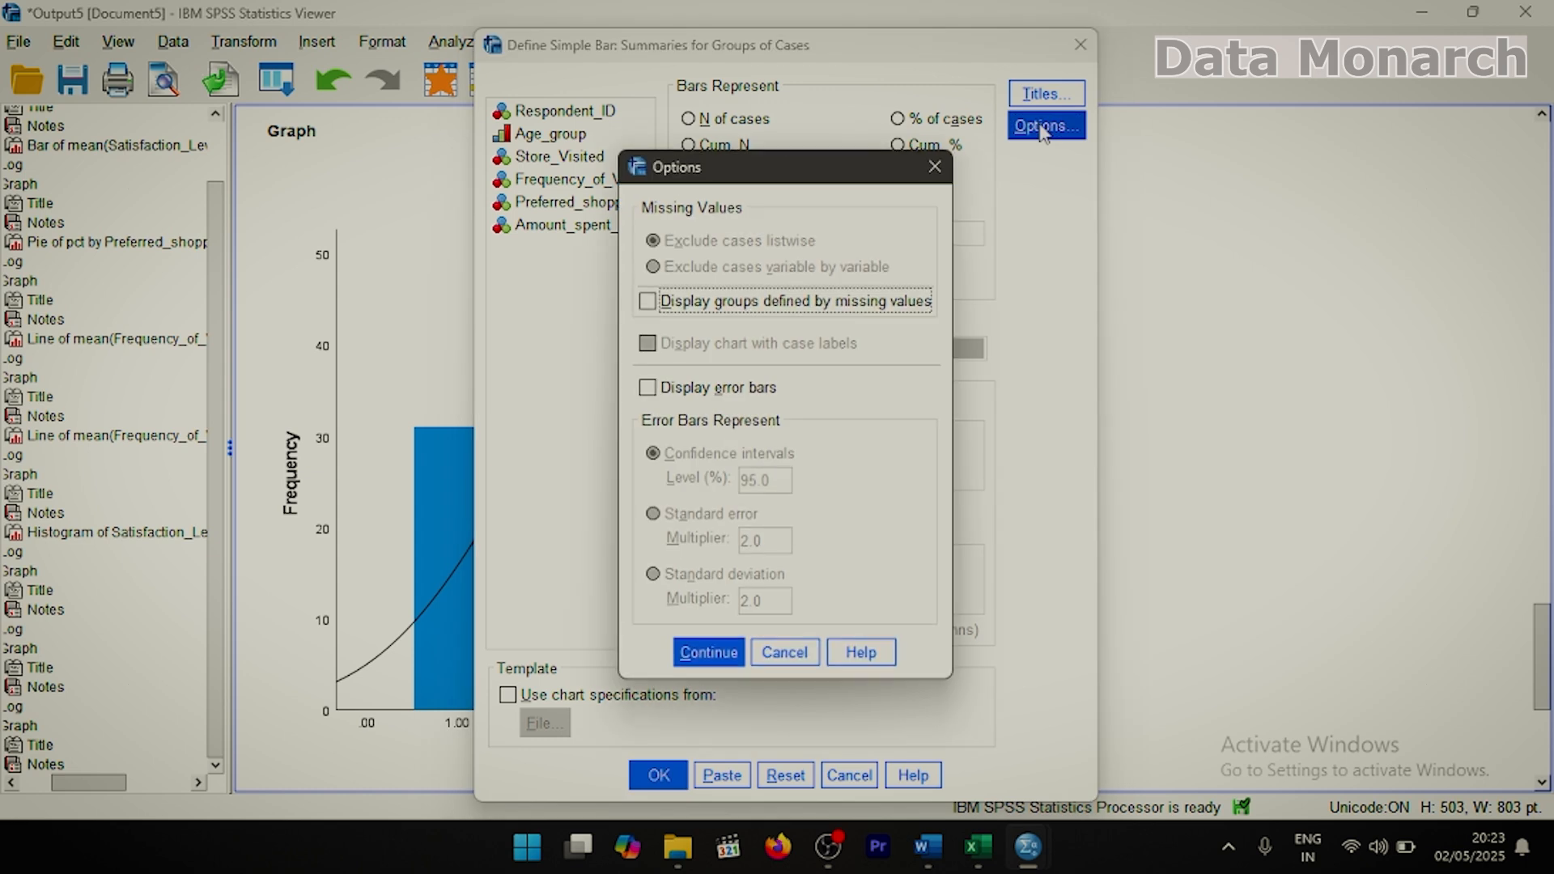
{"action": "left_click", "coordinate": [665, 392]}
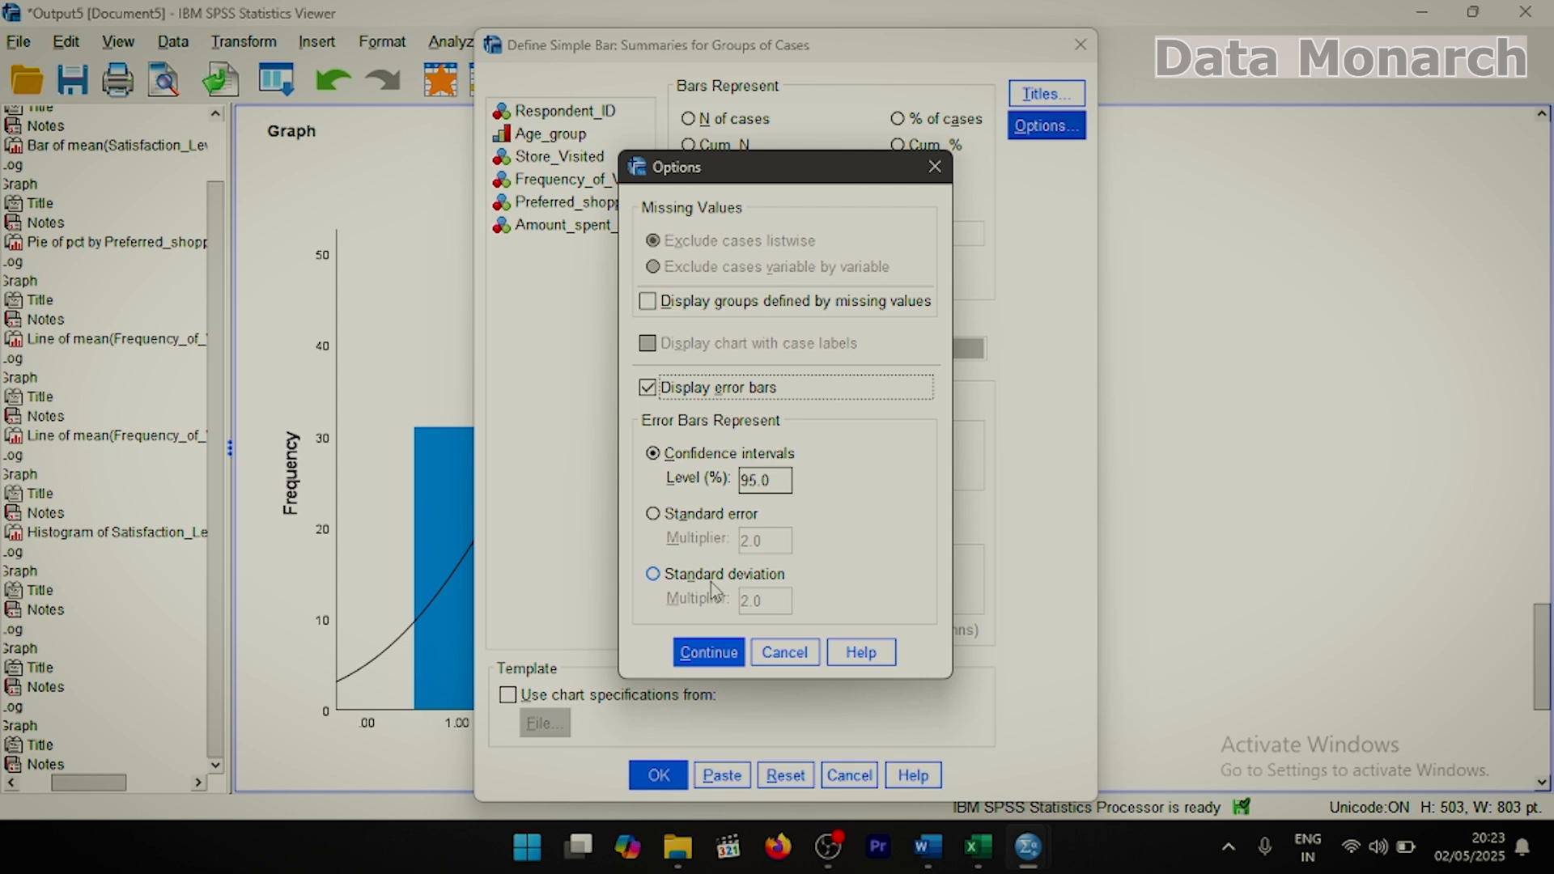
{"action": "left_click", "coordinate": [654, 574]}
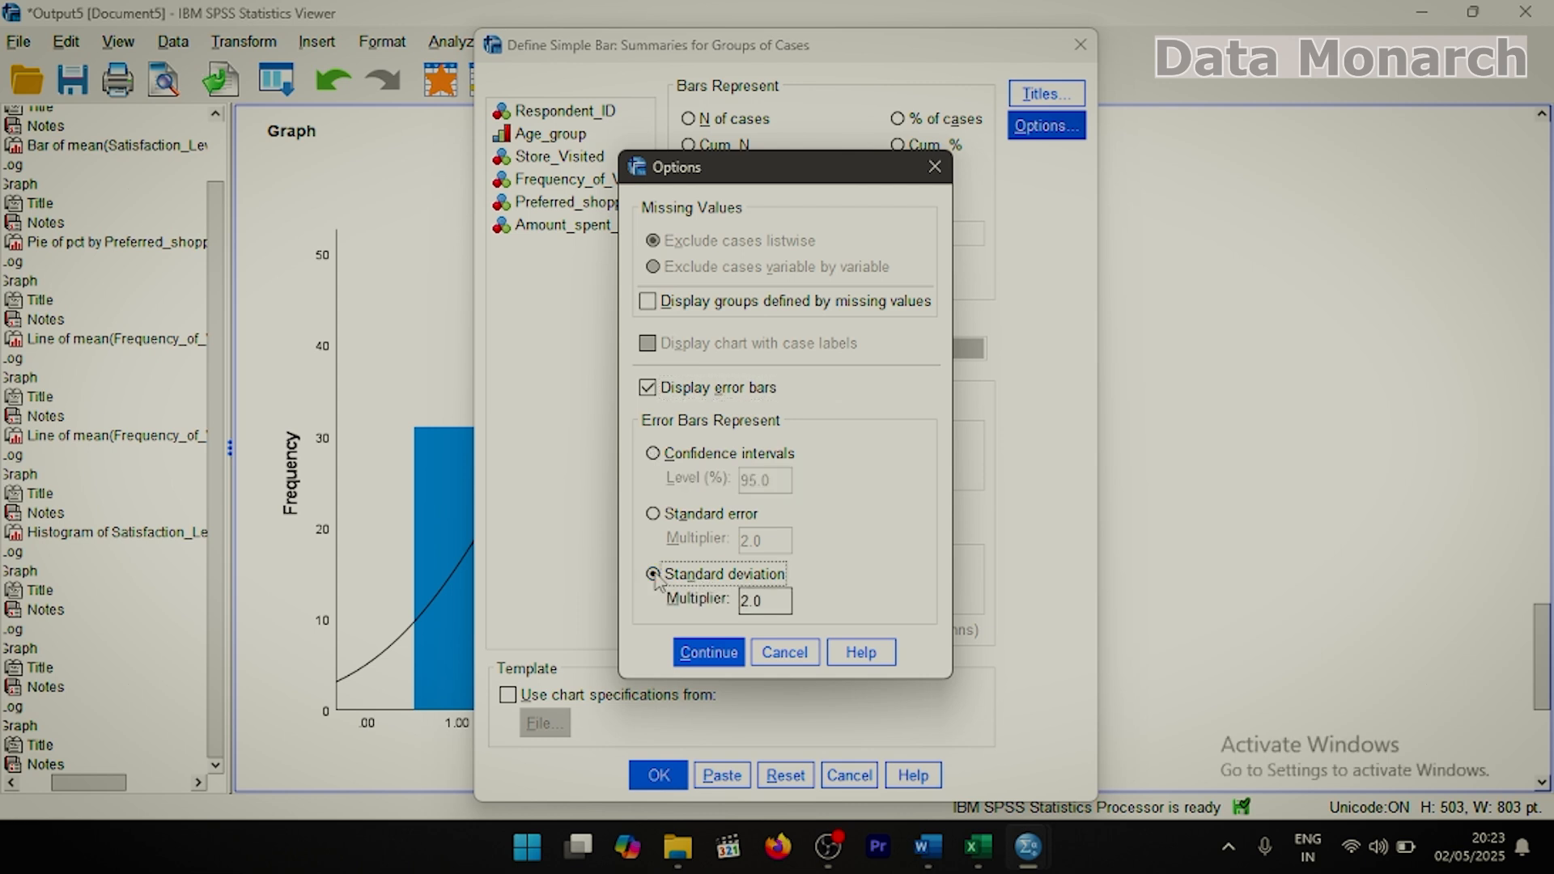
{"action": "left_click", "coordinate": [745, 600]}
{"action": "left_click", "coordinate": [729, 654]}
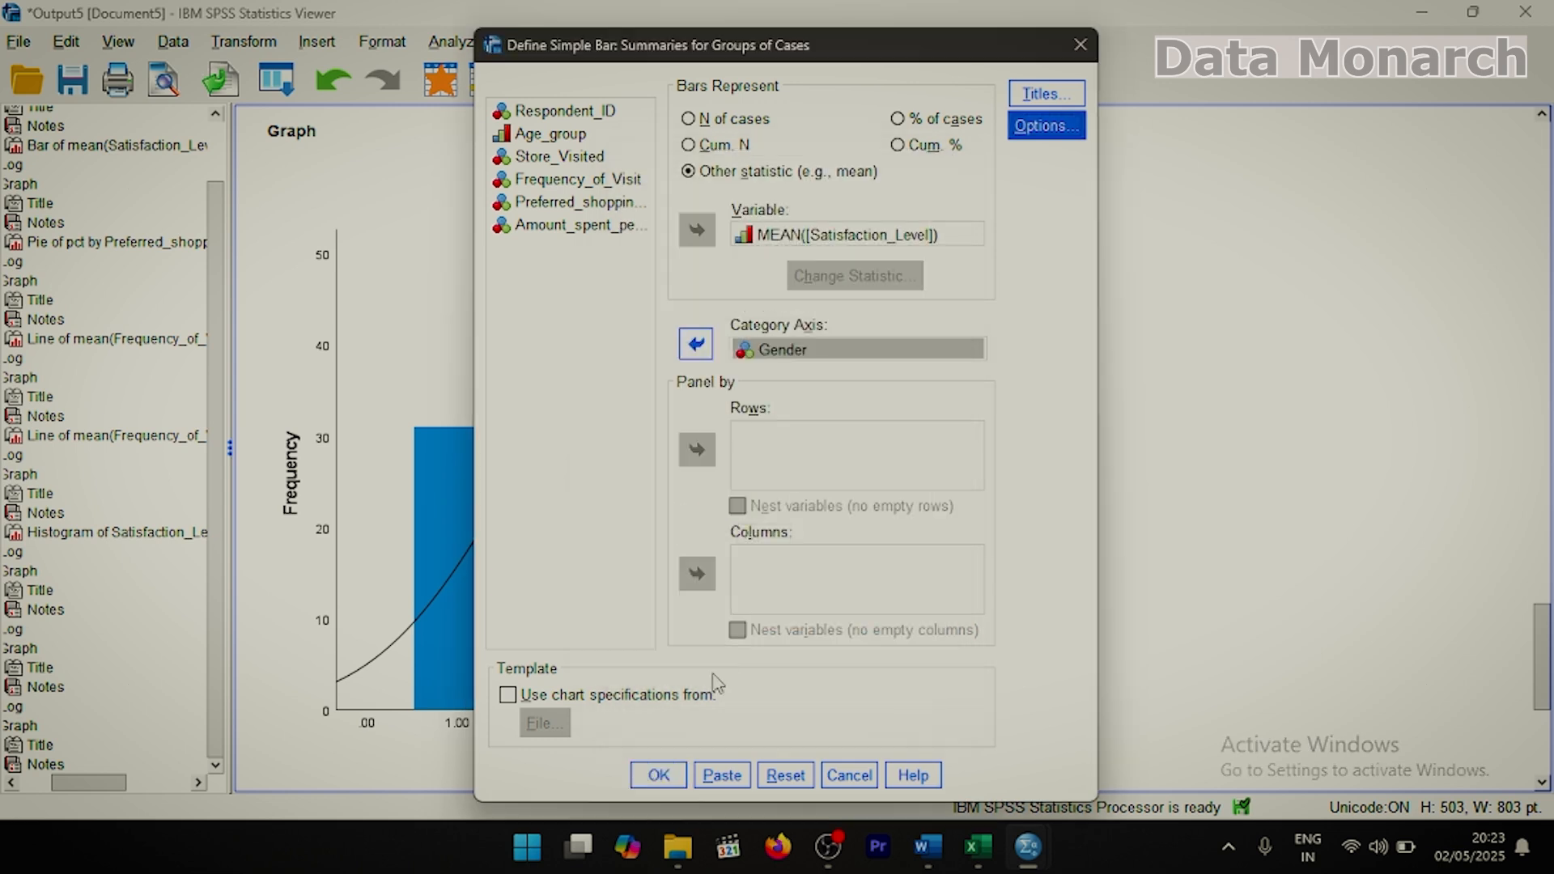
{"action": "left_click", "coordinate": [678, 779]}
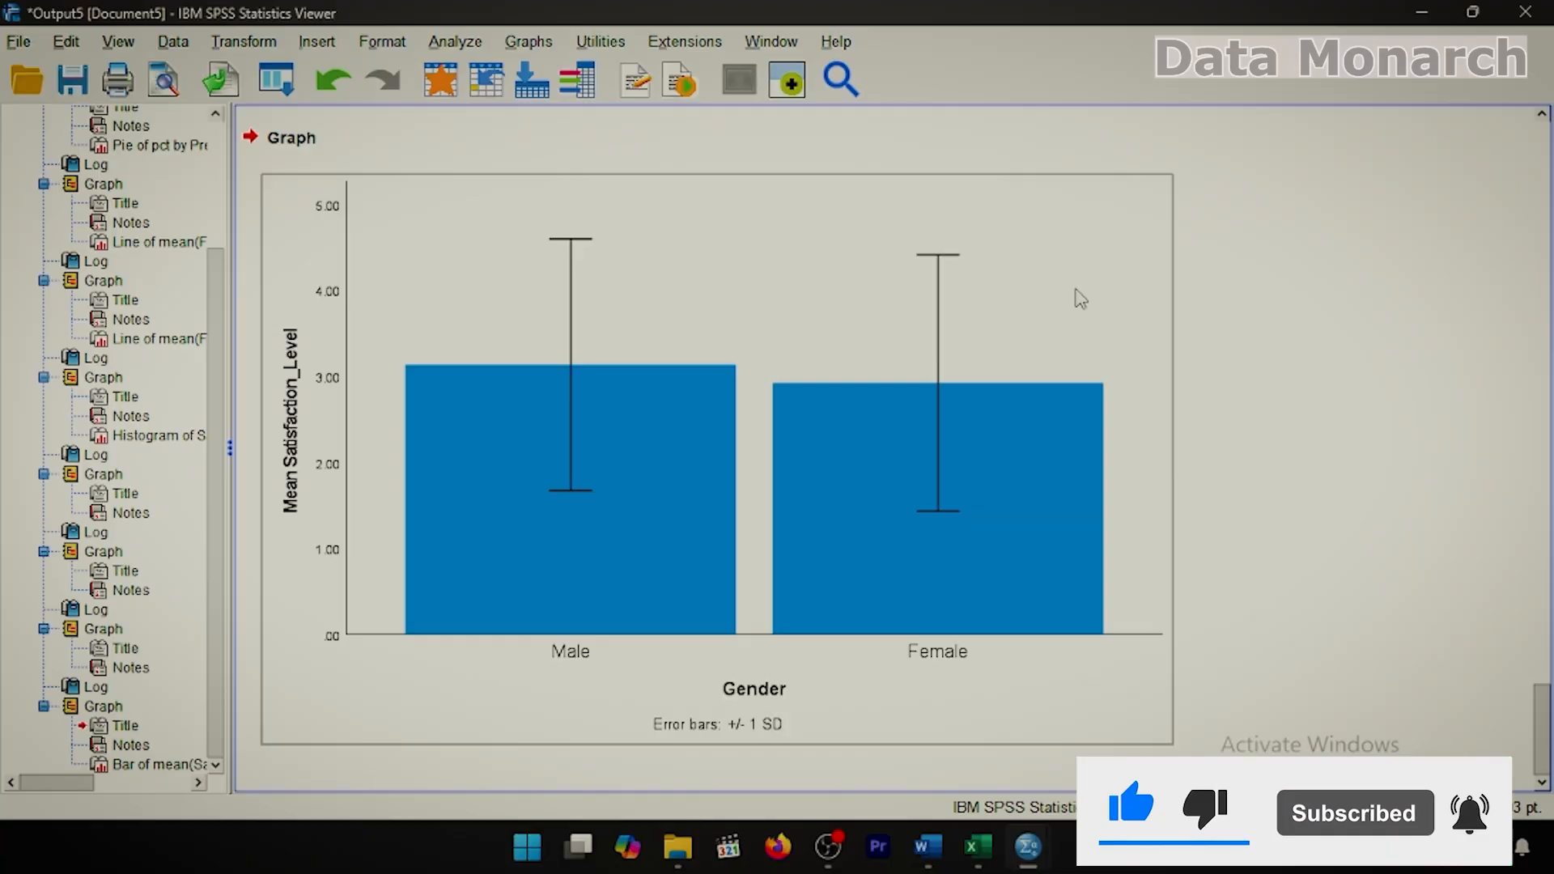
Open the new bar chart in the Chart Editor and apply a red fill (237, 75, 75) to its error bars.
{"action": "double_click", "coordinate": [1080, 299]}
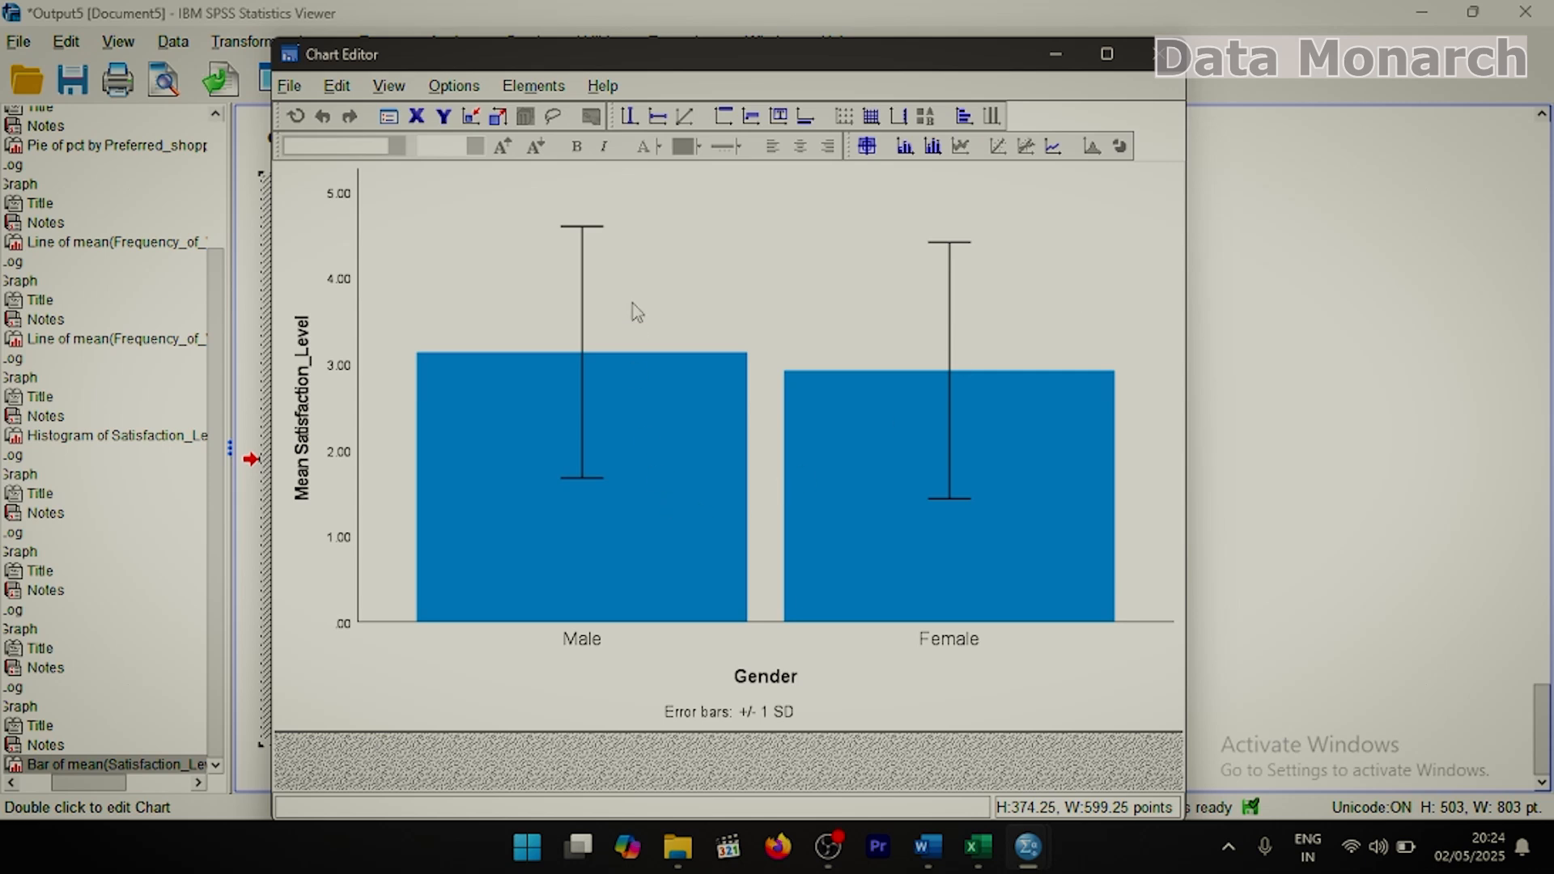
{"action": "double_click", "coordinate": [582, 284]}
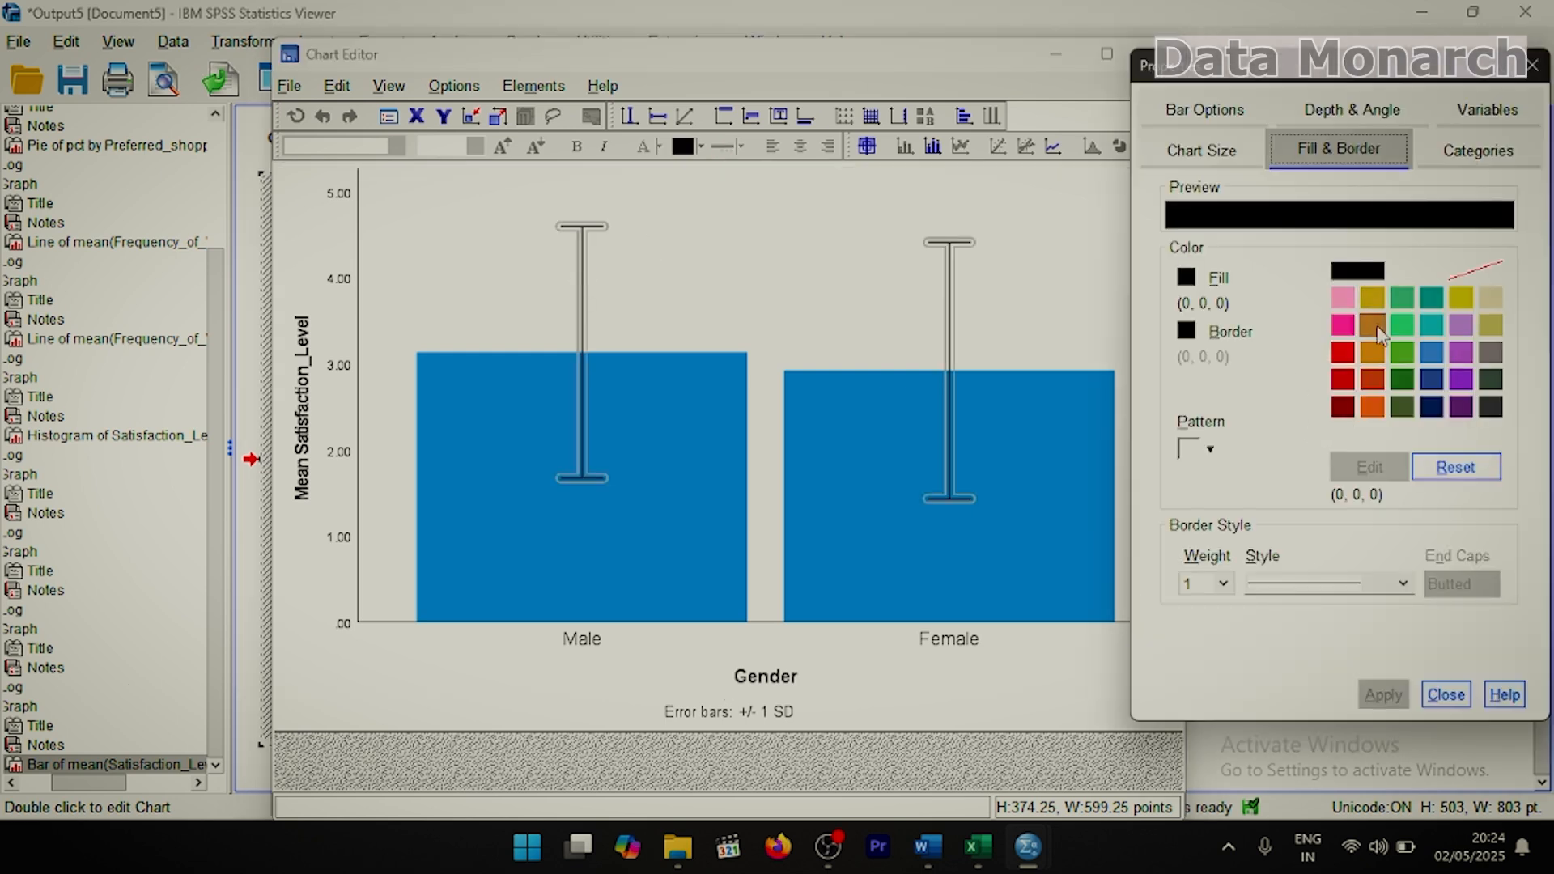
{"action": "left_click", "coordinate": [1373, 325]}
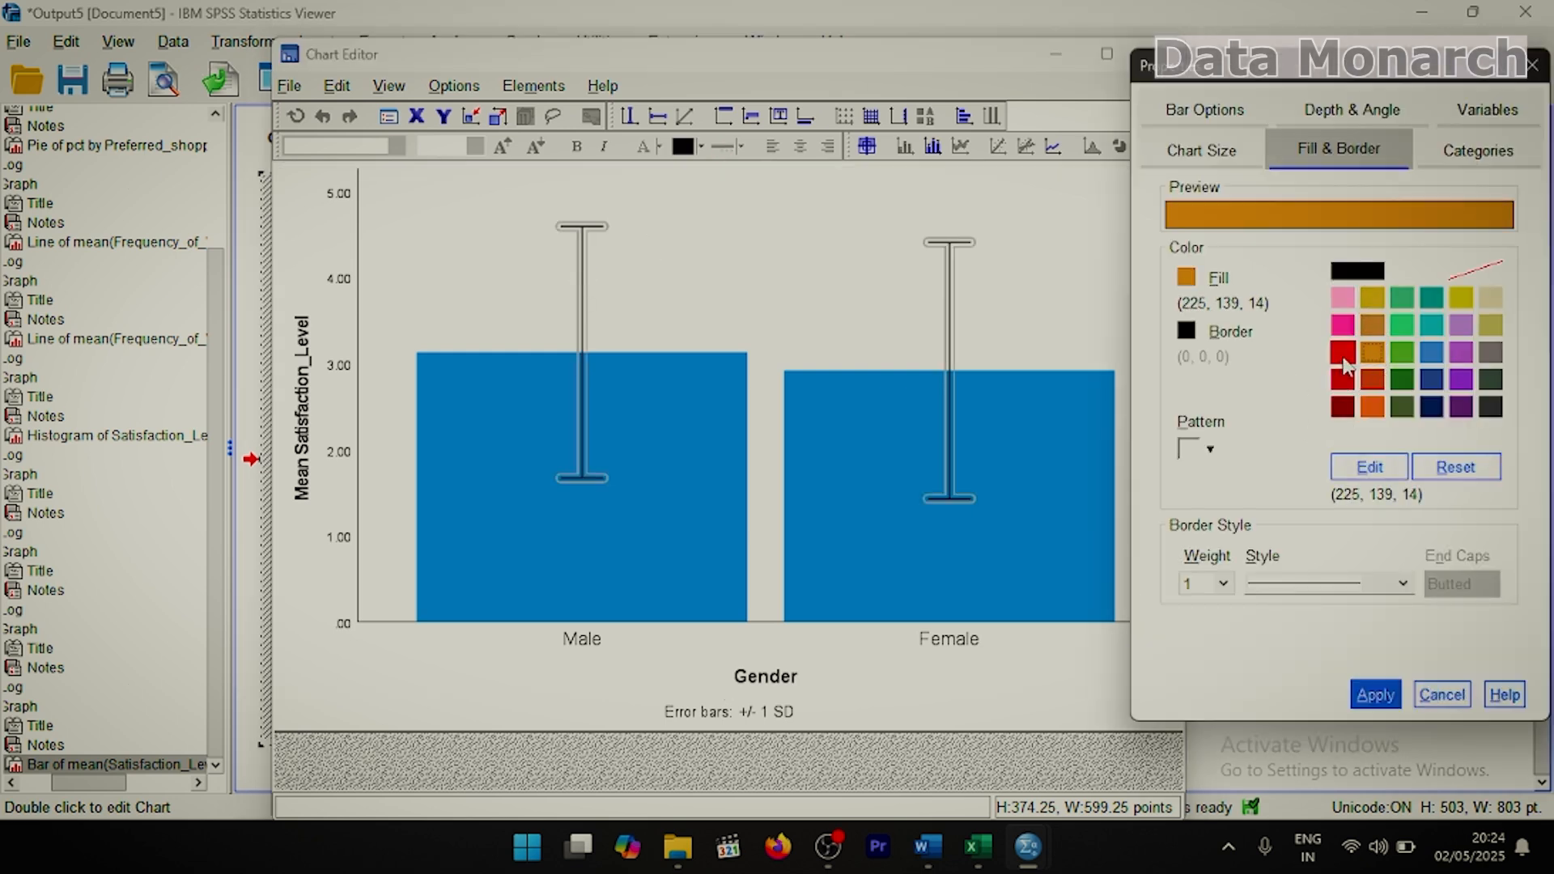
{"action": "left_click", "coordinate": [1342, 353]}
{"action": "left_click", "coordinate": [1373, 693]}
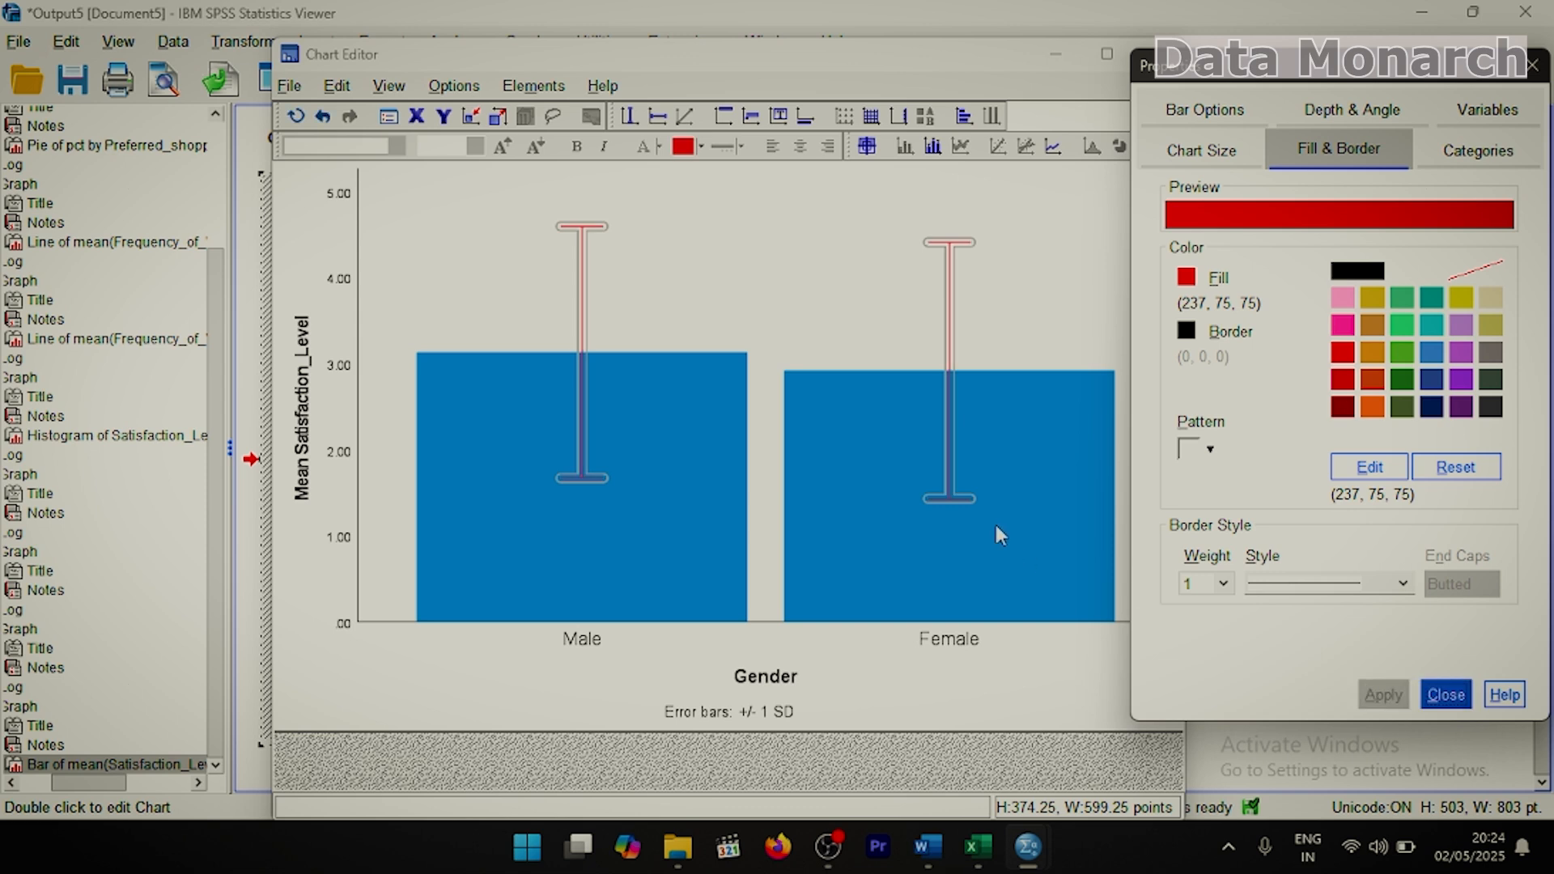
Recolour the error bars dark blue (9, 38, 114), set their border weight to 2 and close the properties.
{"action": "left_click", "coordinate": [1431, 406]}
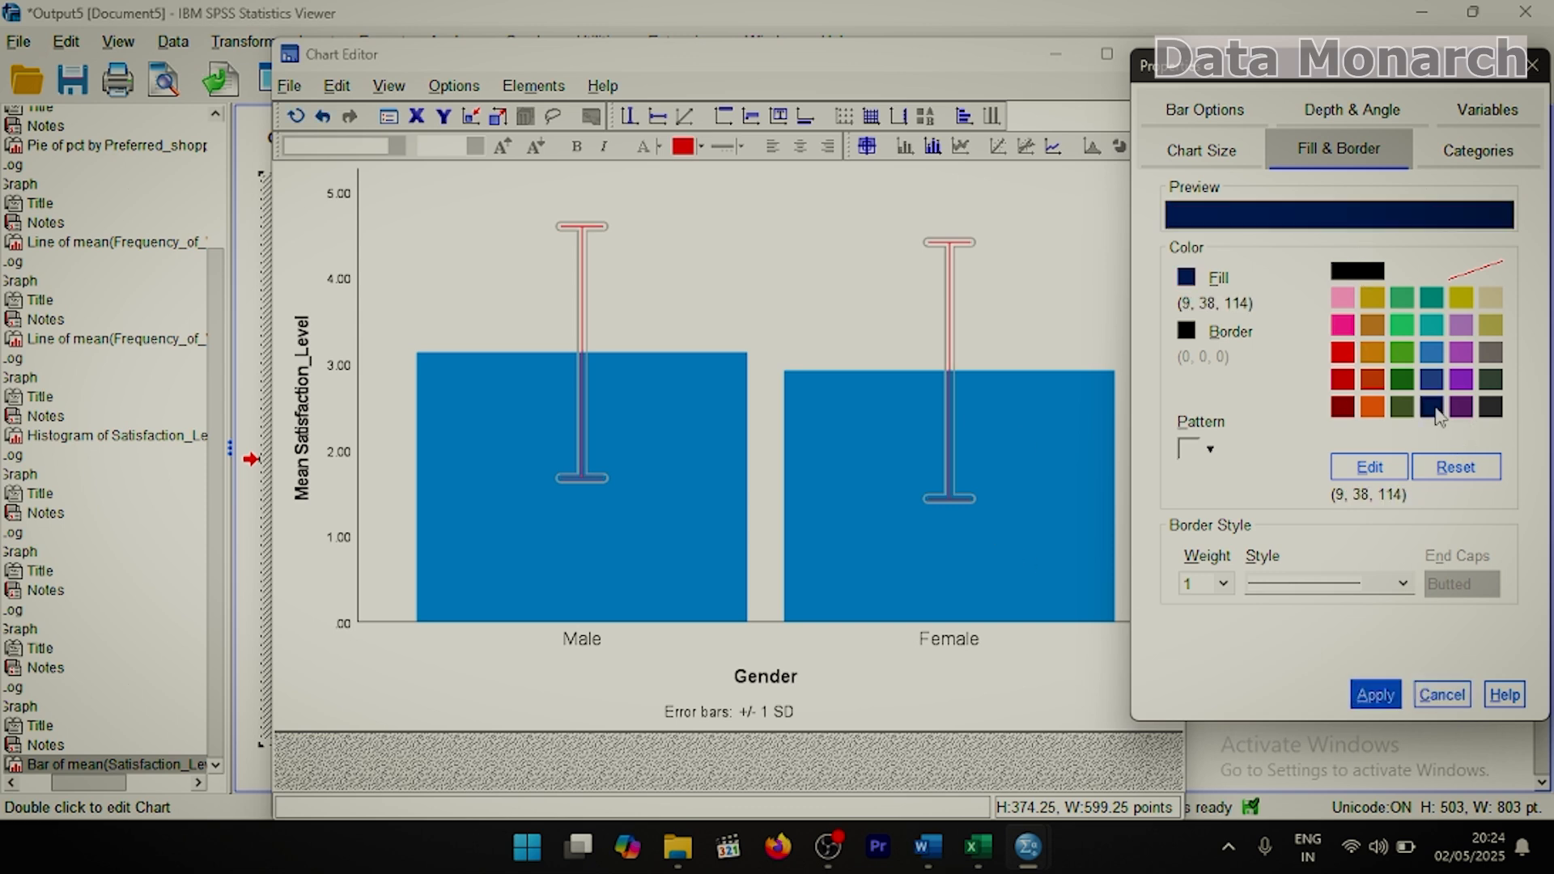
{"action": "left_click", "coordinate": [1375, 695]}
{"action": "left_click", "coordinate": [1209, 452]}
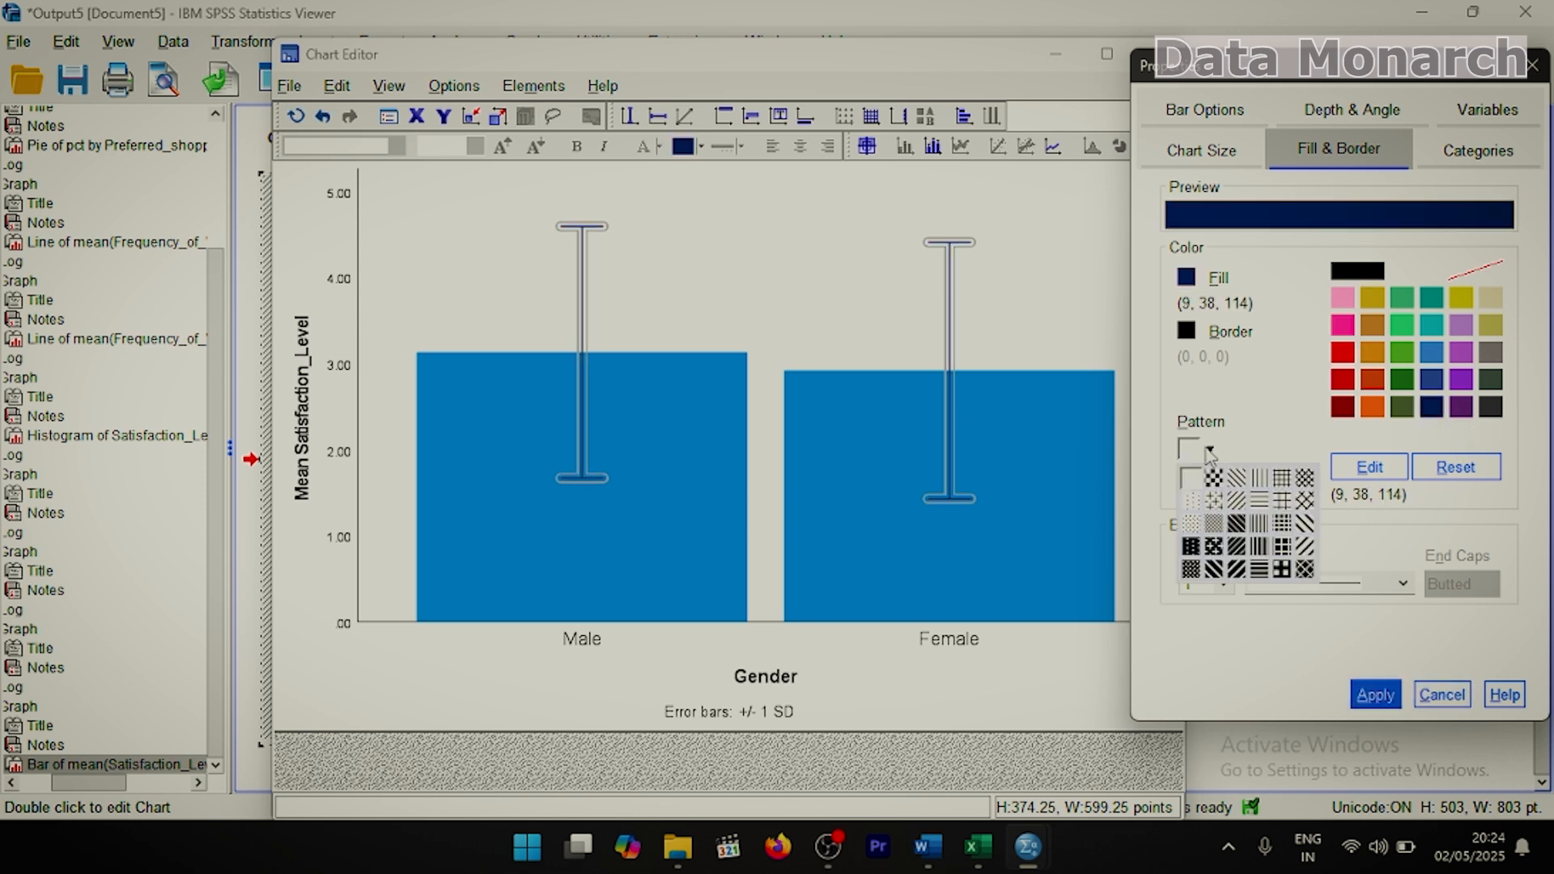
{"action": "left_click", "coordinate": [1277, 427]}
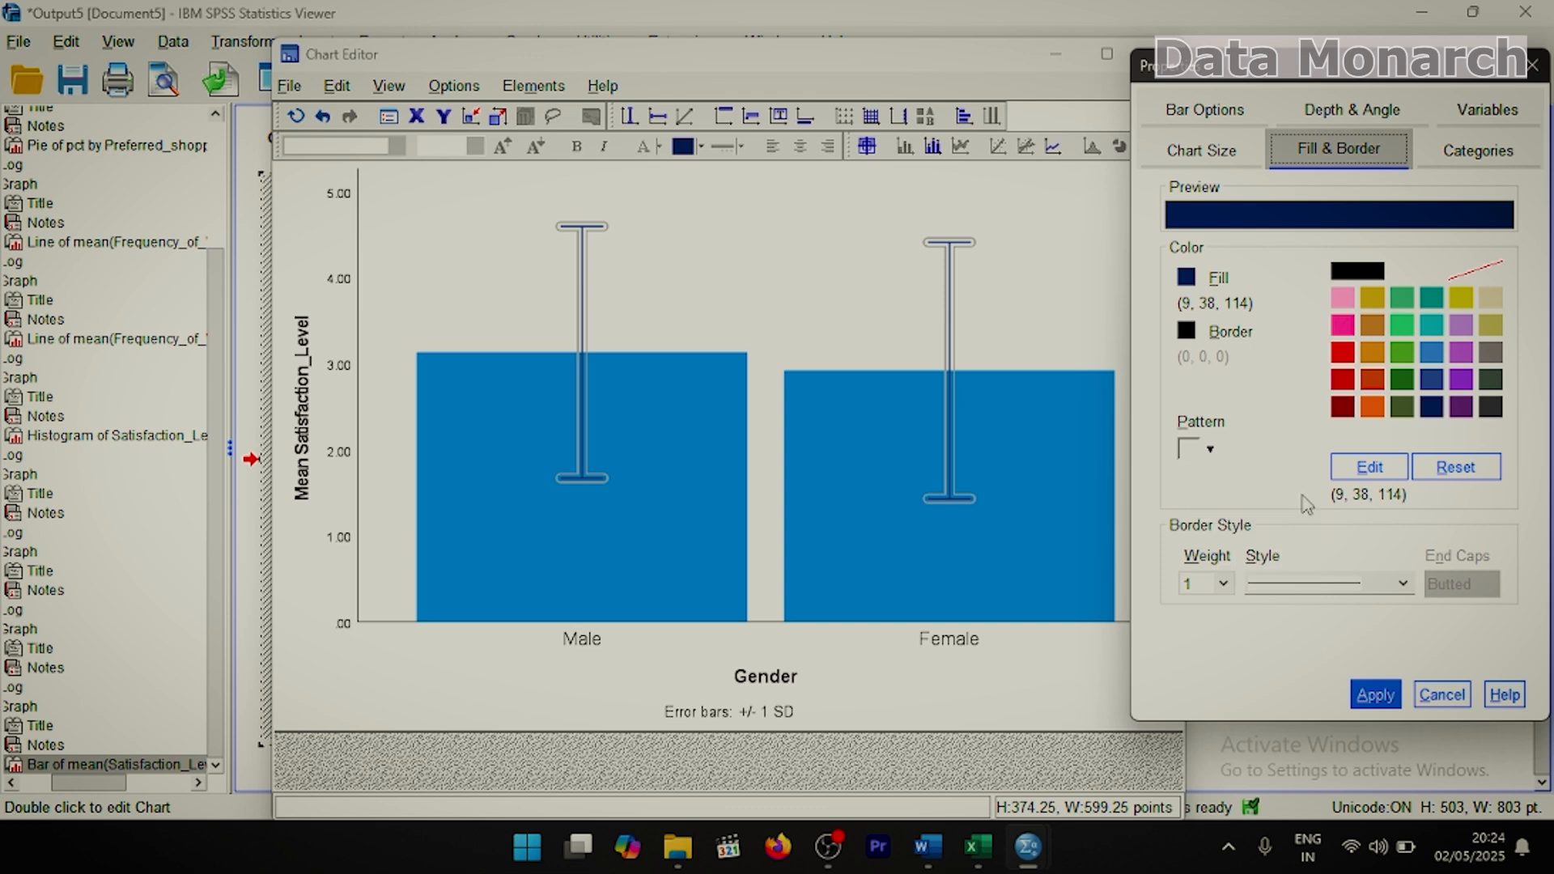
{"action": "left_click", "coordinate": [1223, 583]}
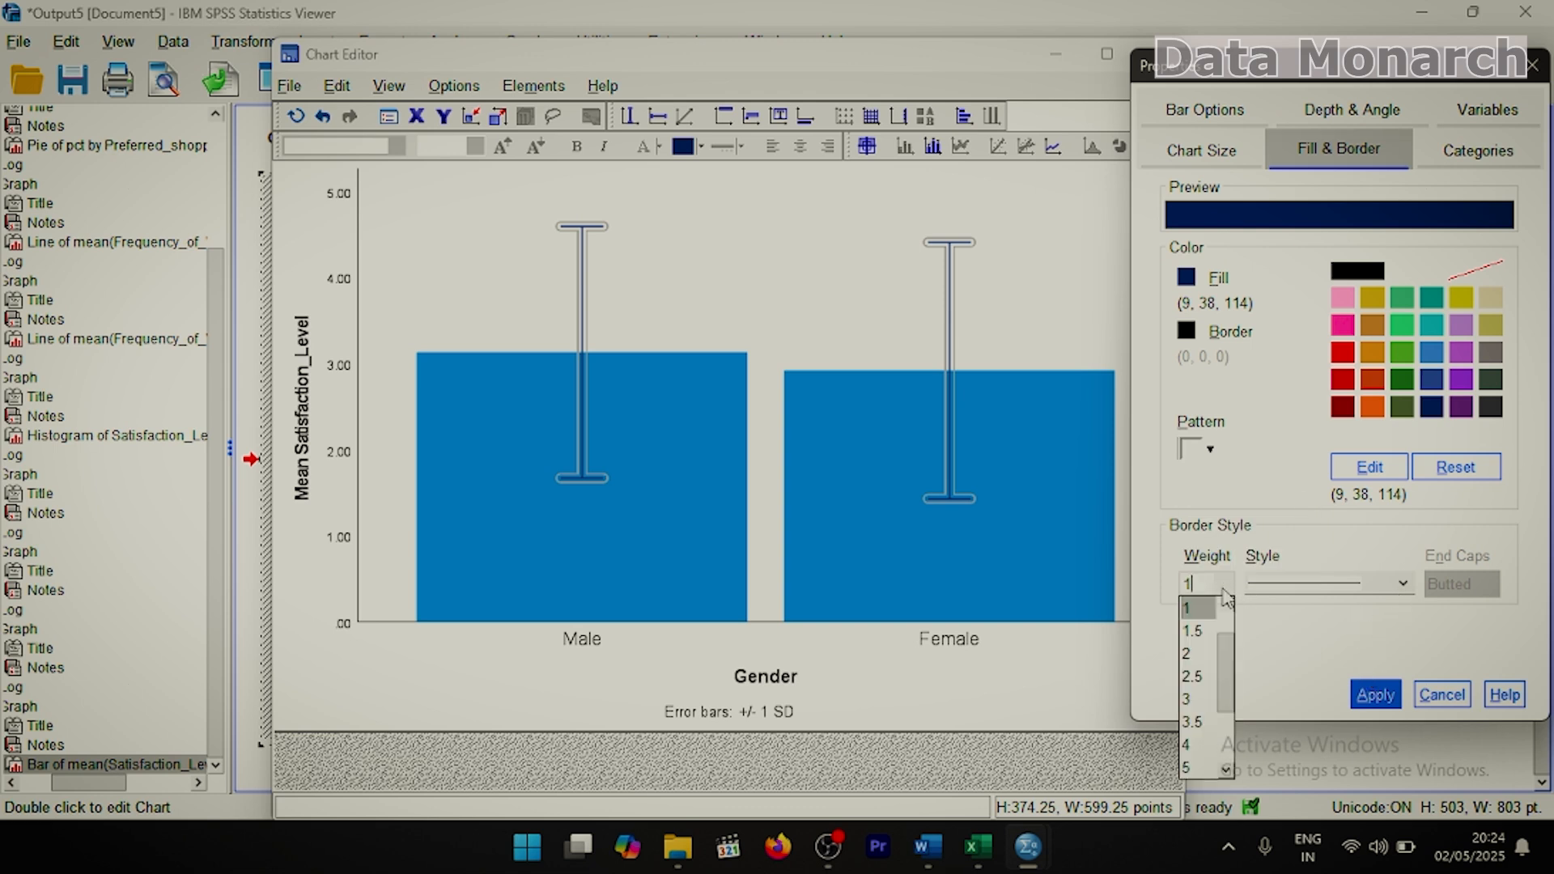
{"action": "left_click", "coordinate": [1197, 653]}
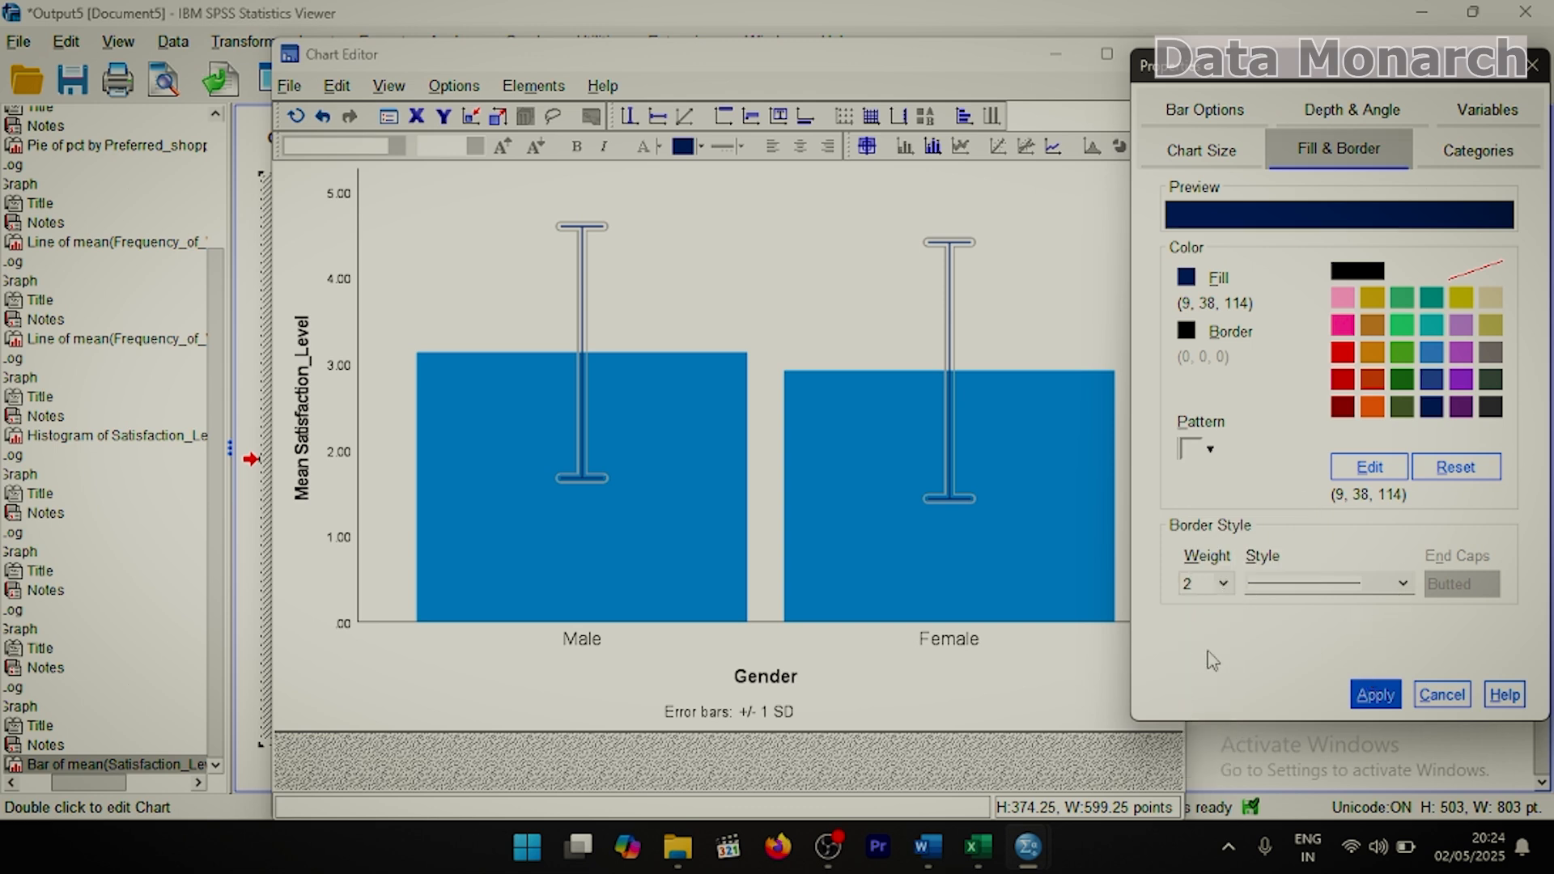
{"action": "left_click", "coordinate": [1368, 696]}
{"action": "left_click", "coordinate": [1445, 695]}
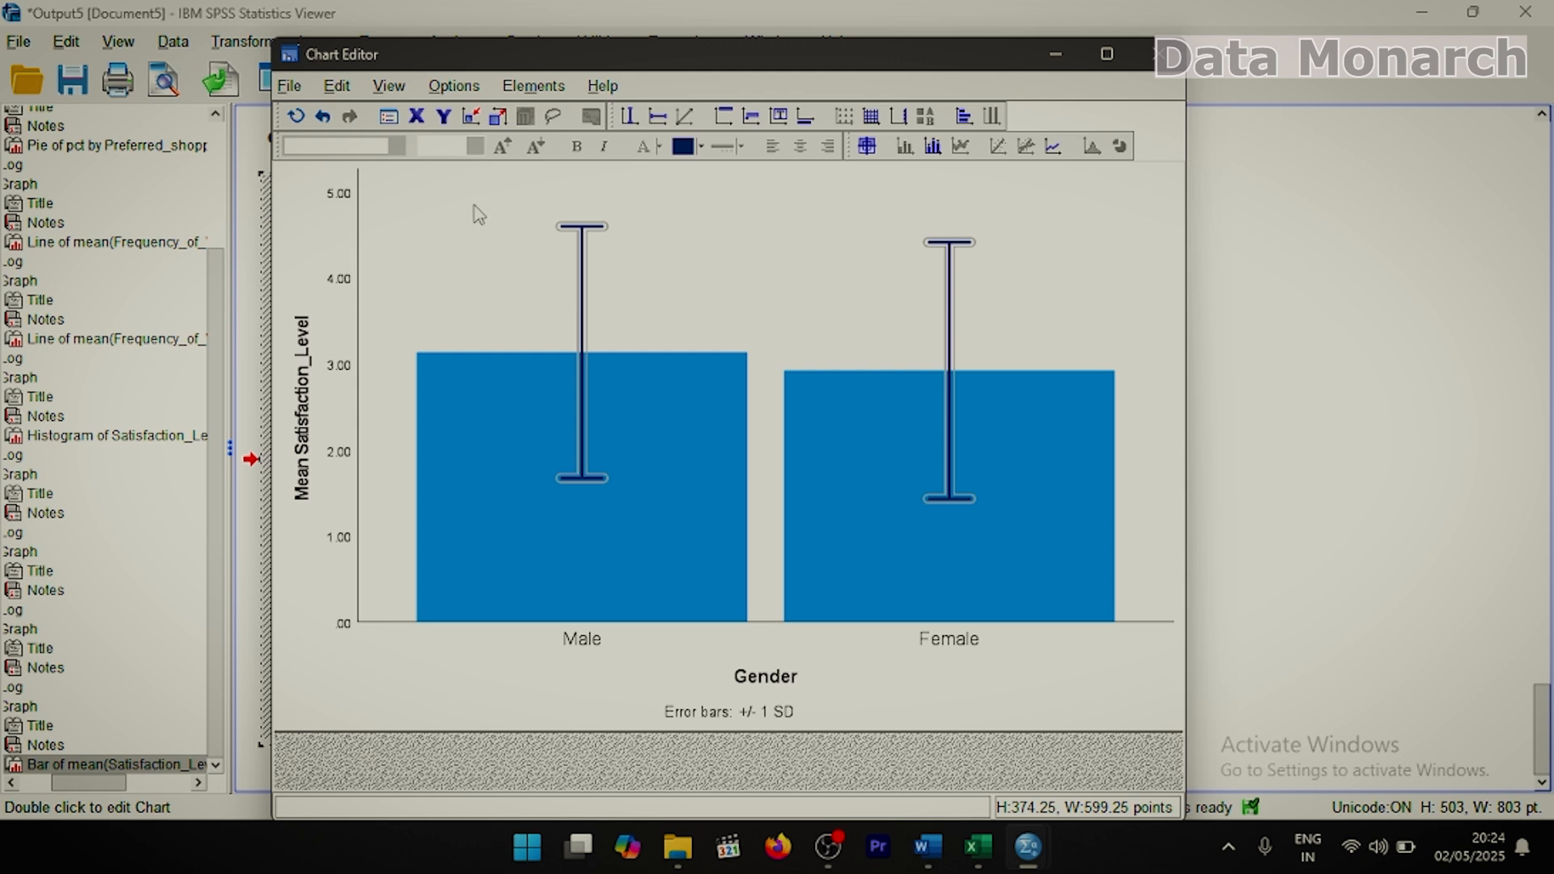
Add the title "Average Satisfaction Level by Gender with Standard Deviation" to the bar chart.
{"action": "left_click", "coordinate": [455, 85]}
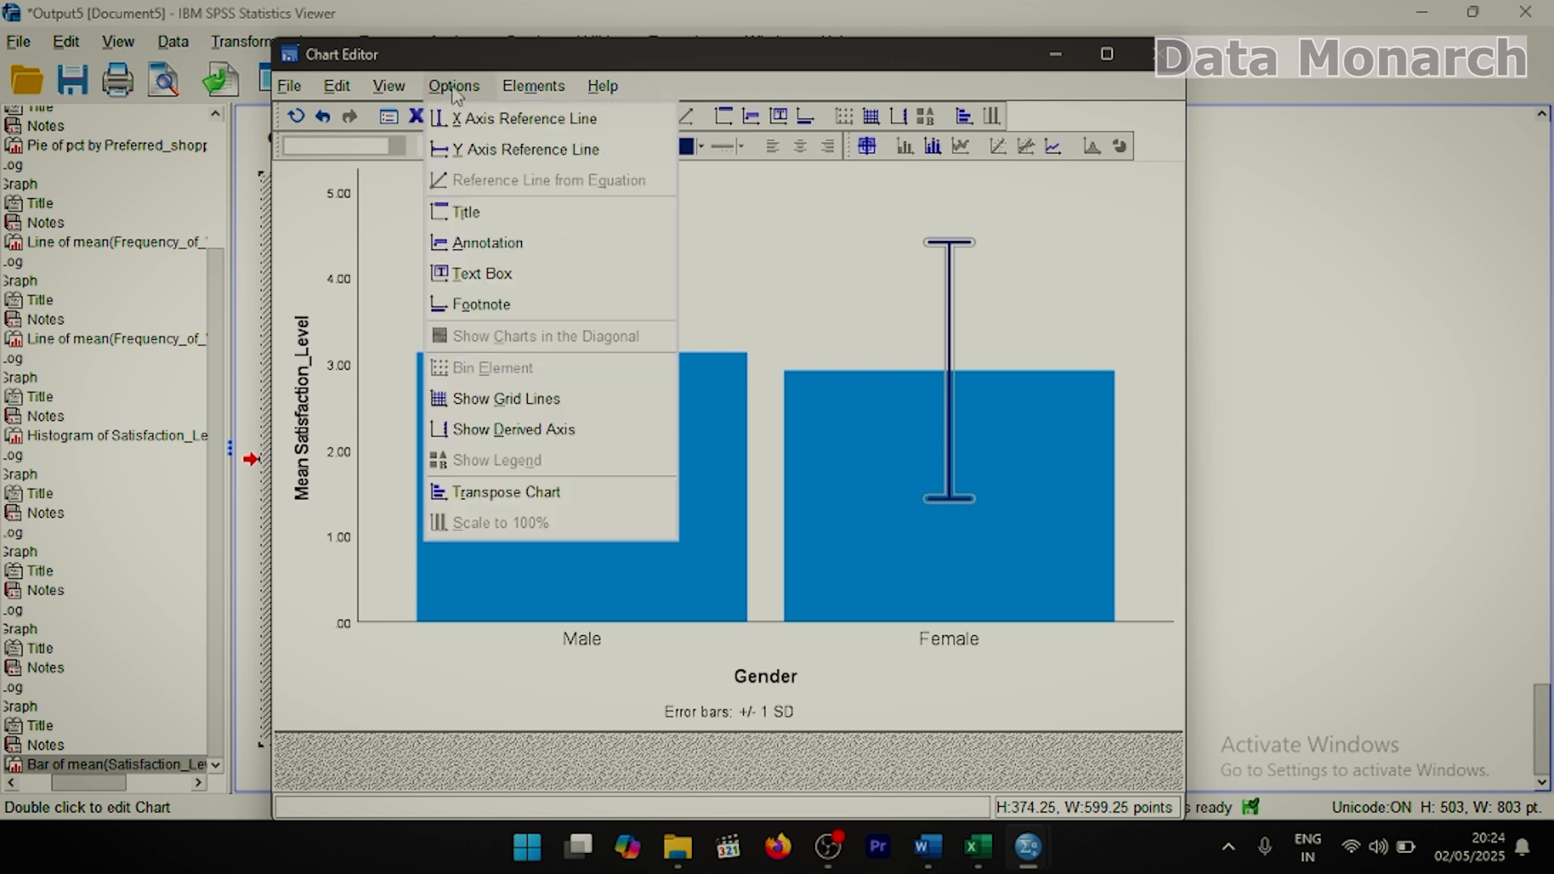
{"action": "left_click", "coordinate": [484, 213]}
{"action": "left_click_drag", "start_coordinate": [769, 194], "coordinate": [705, 197]}
{"action": "type", "text": "Aver"}
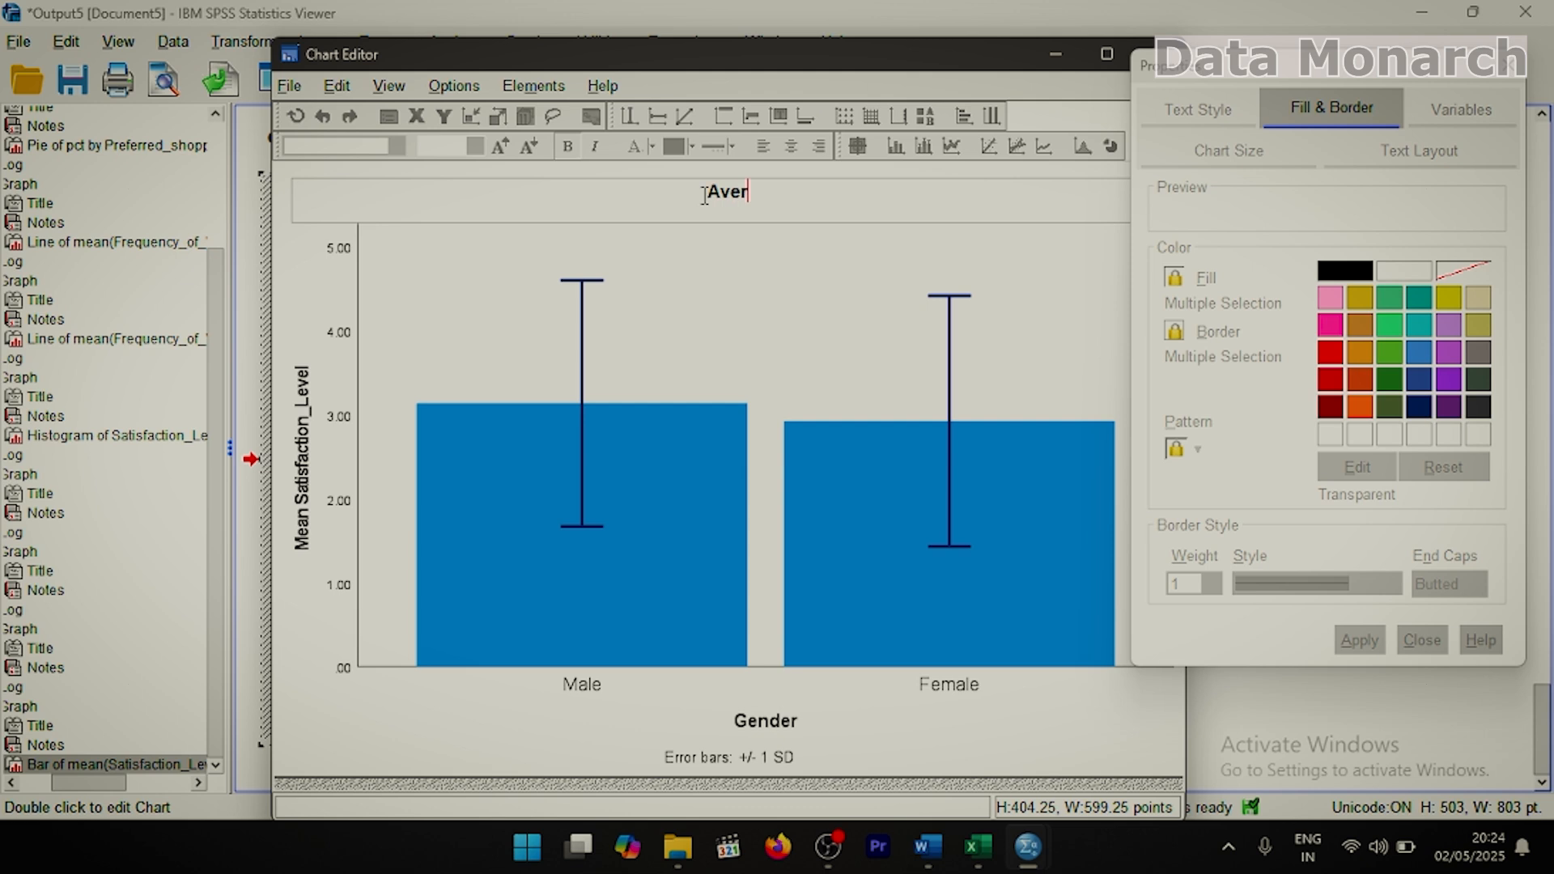
{"action": "type", "text": "age Satisfaction Level by "}
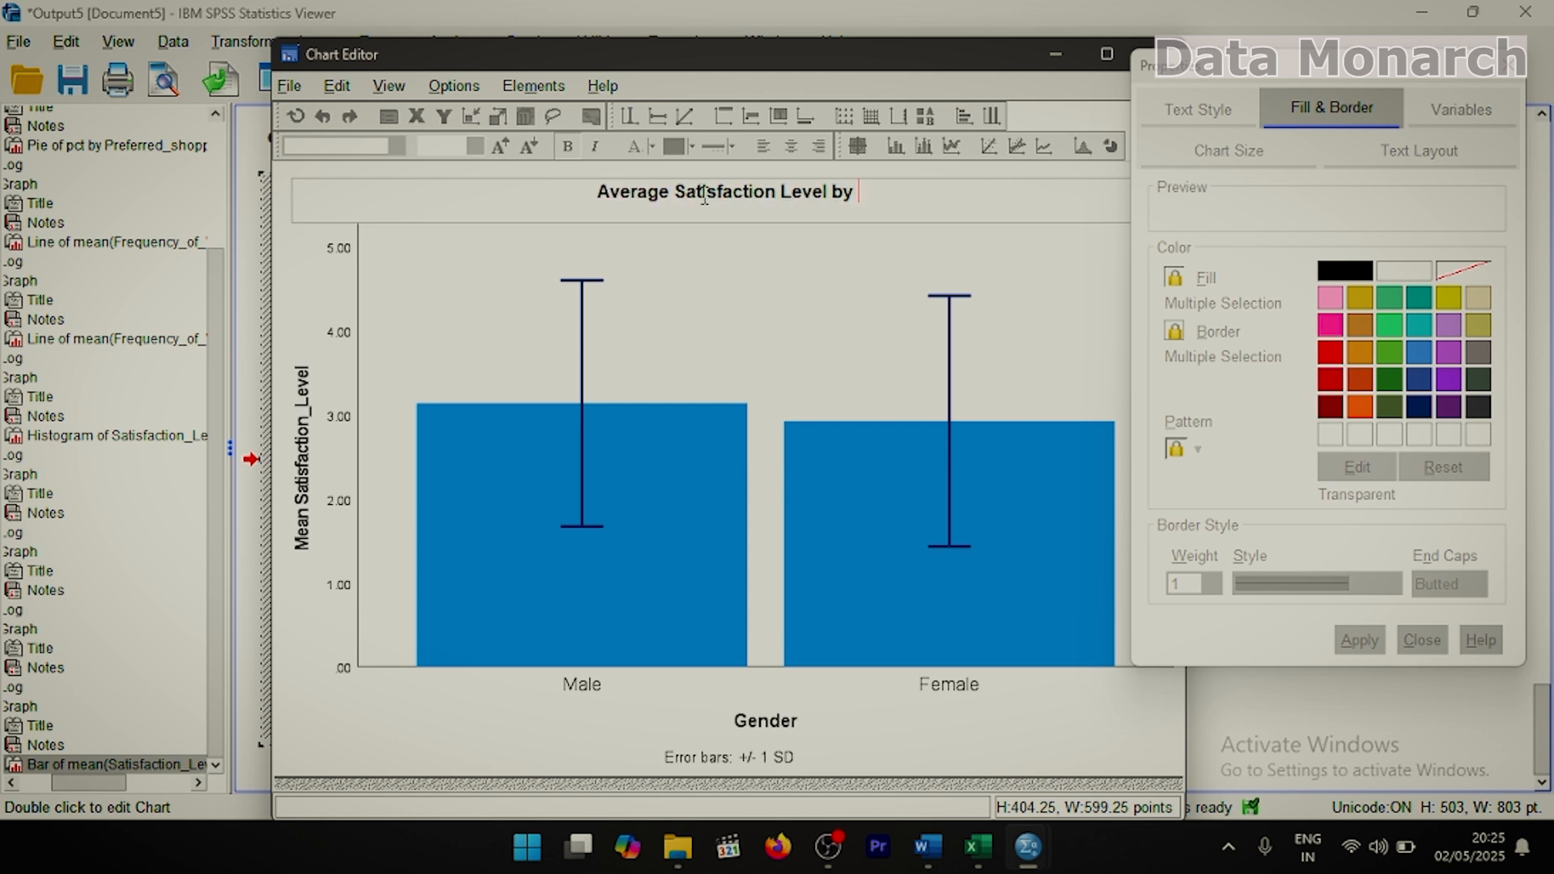
{"action": "type", "text": "Gender with Standard Deviation"}
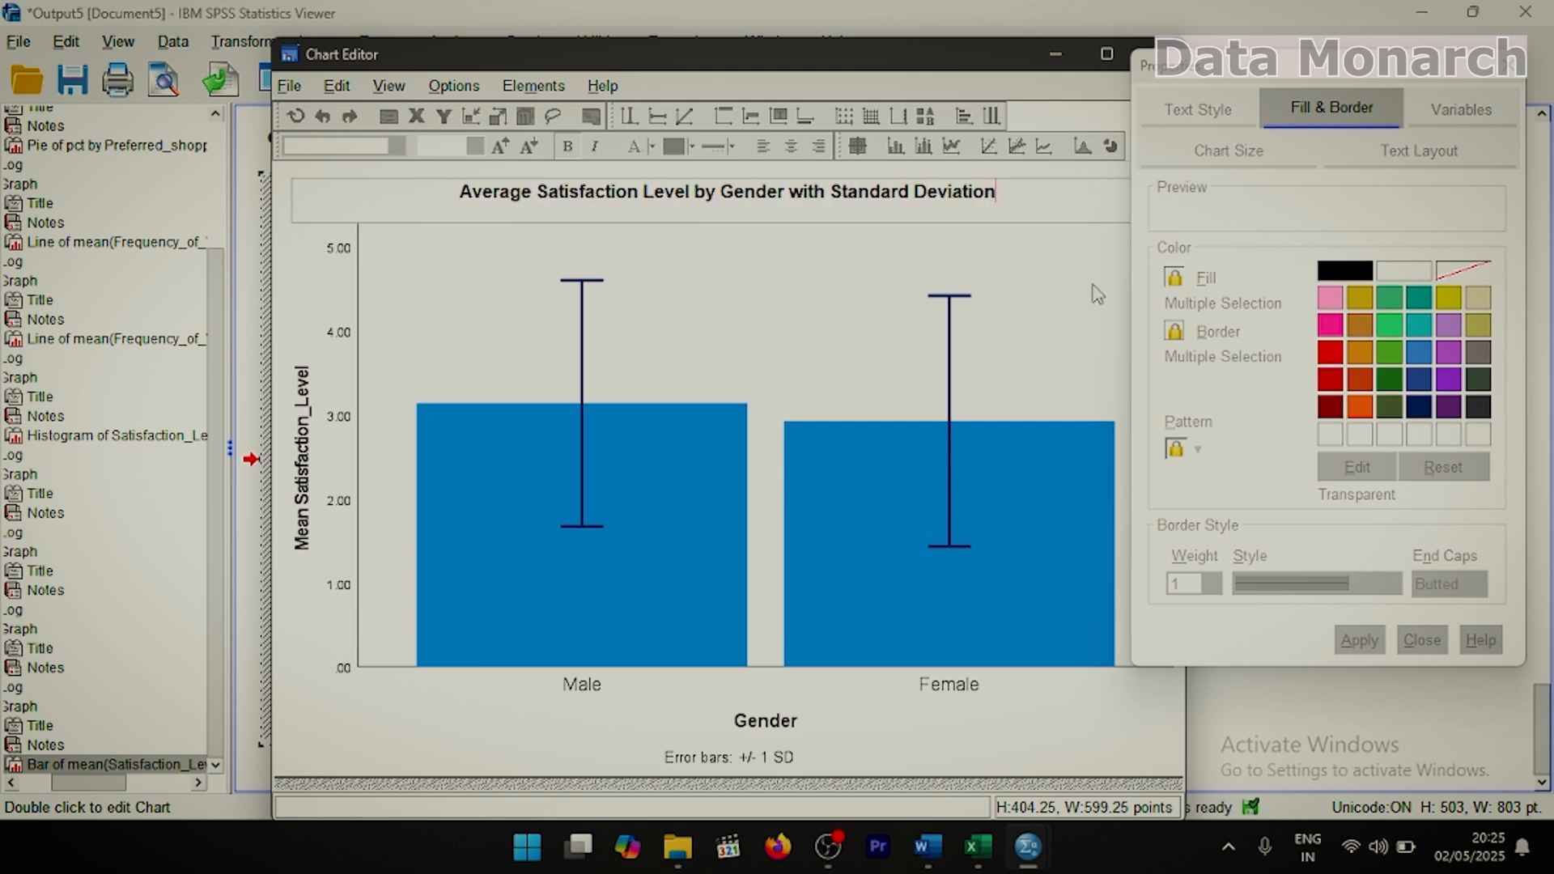
Finish the title edit on the bar chart, then close its properties and the Chart Editor.
{"action": "left_click", "coordinate": [1091, 285]}
{"action": "left_click", "coordinate": [1507, 65]}
{"action": "left_click", "coordinate": [1165, 55]}
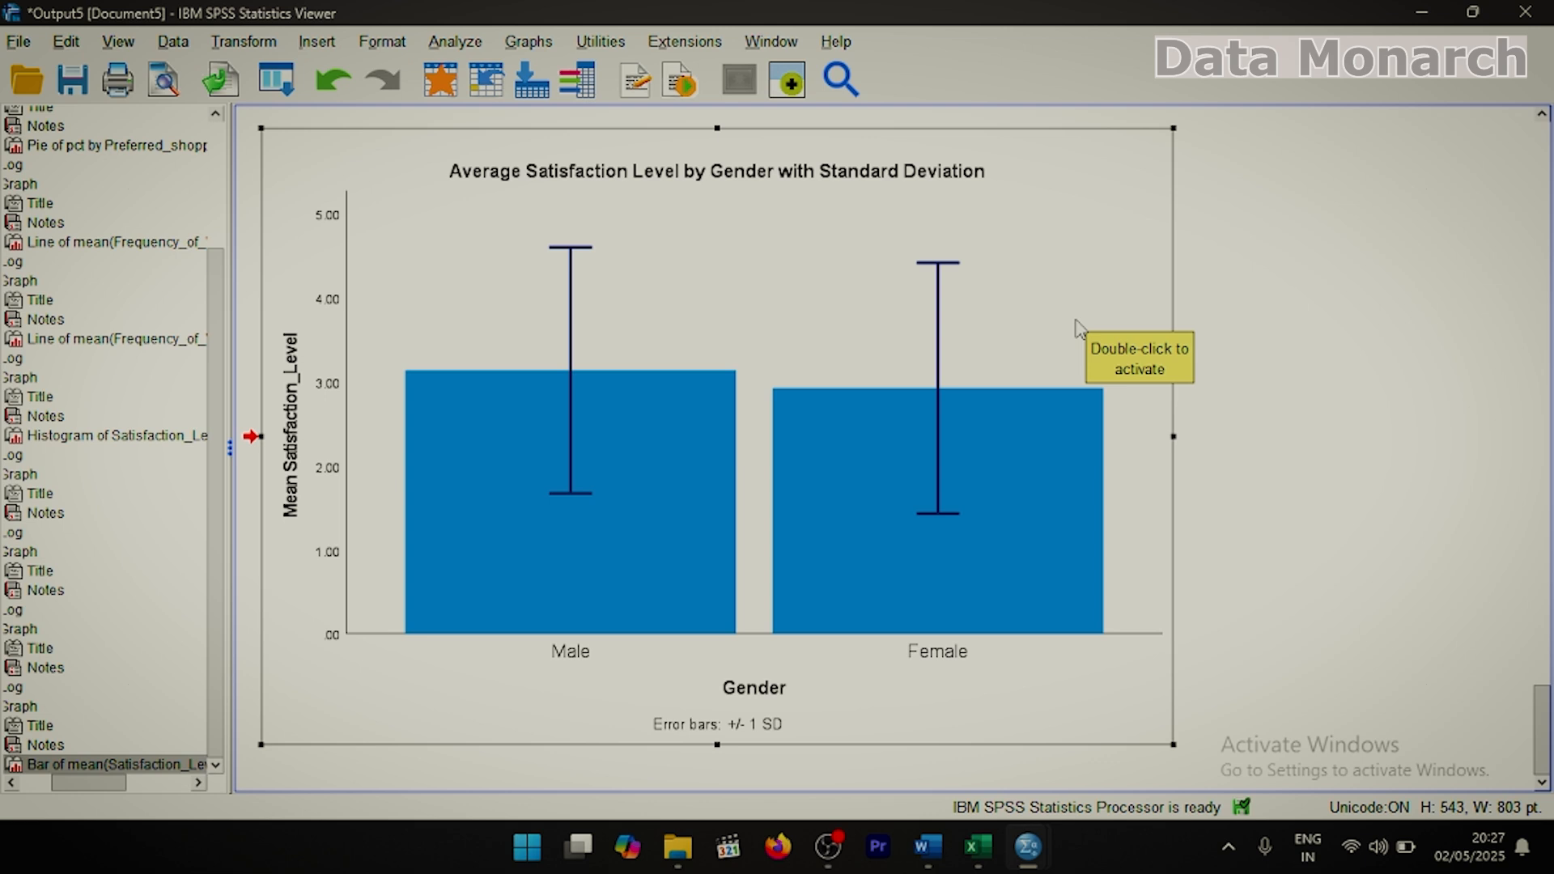
Copy the finished gender satisfaction bar chart from the output as an image.
{"action": "right_click", "coordinate": [1077, 328]}
{"action": "mouse_move", "coordinate": [1142, 399]}
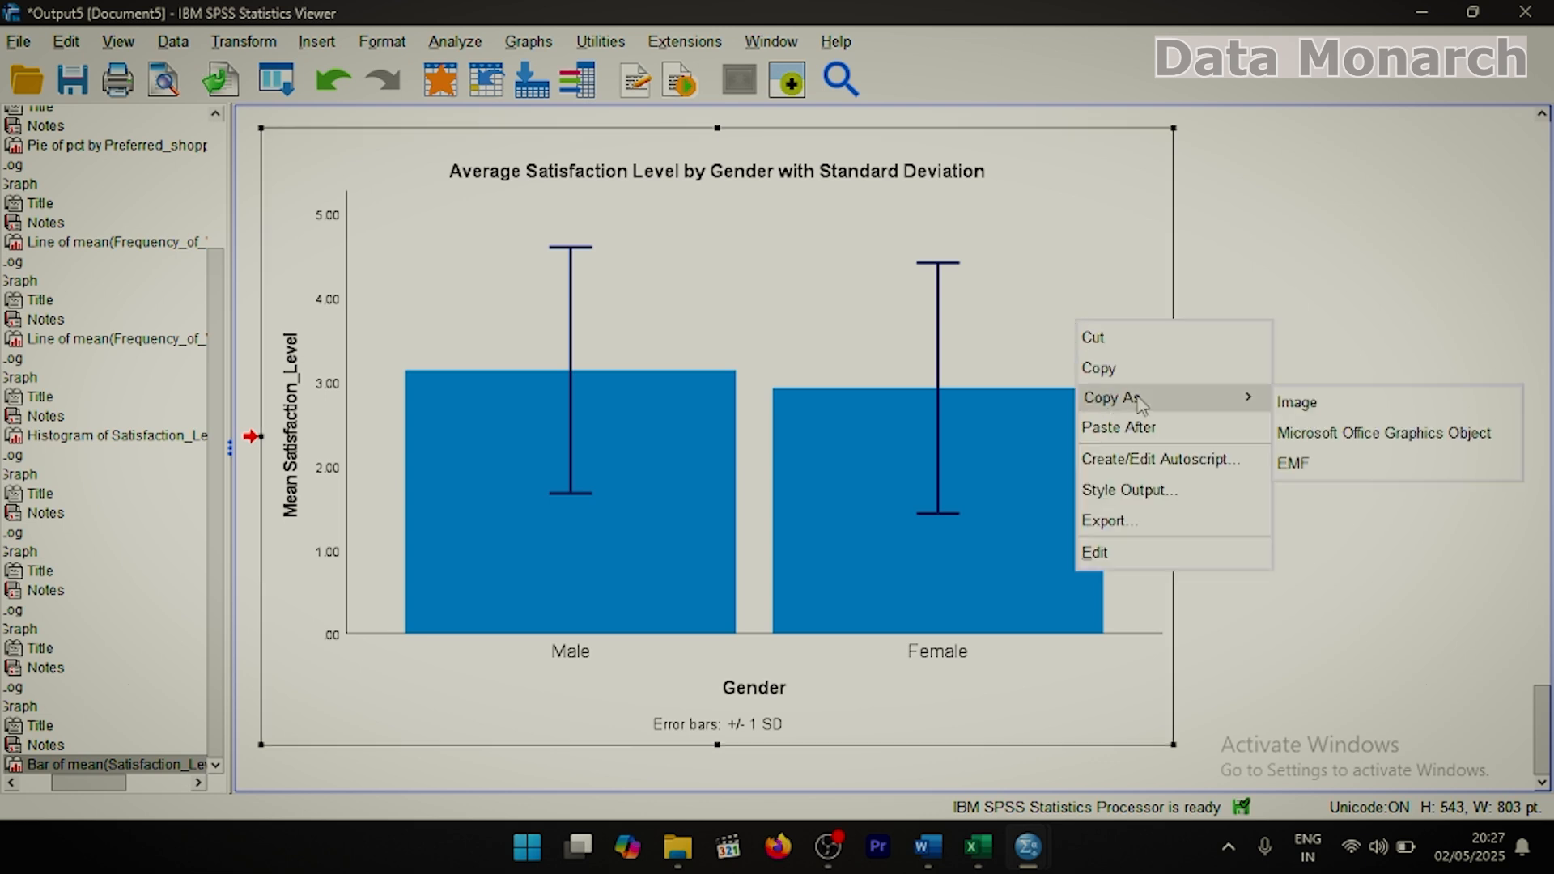
{"action": "left_click", "coordinate": [1299, 402]}
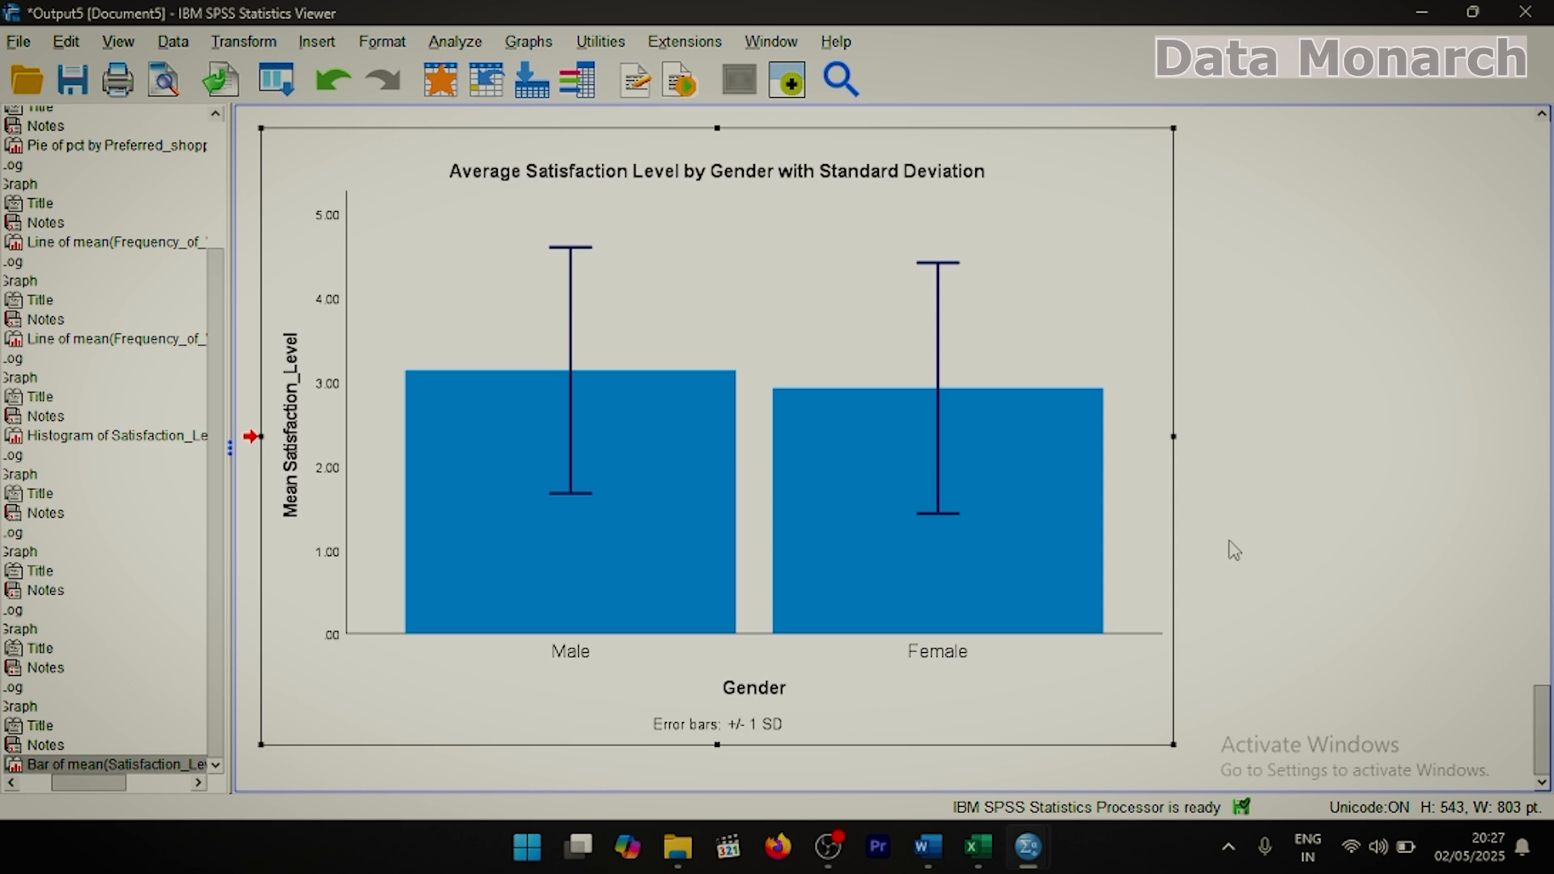
Export only the selected bar chart as a Word/RTF (*.doc) document to Regression2.doc in the Analysis folder.
{"action": "right_click", "coordinate": [1069, 361]}
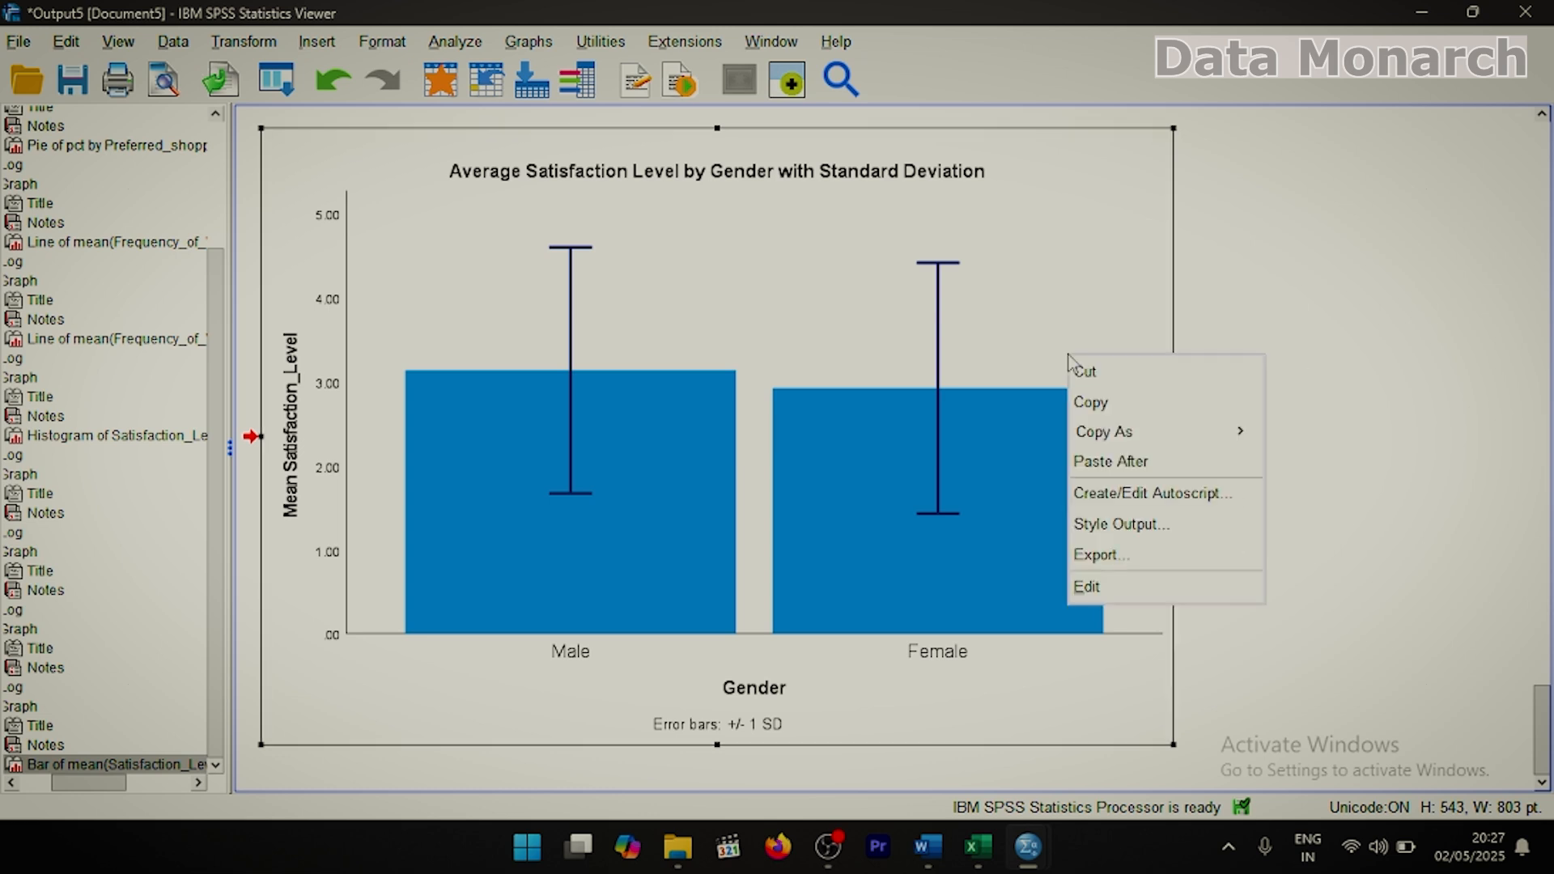
{"action": "left_click", "coordinate": [1119, 550]}
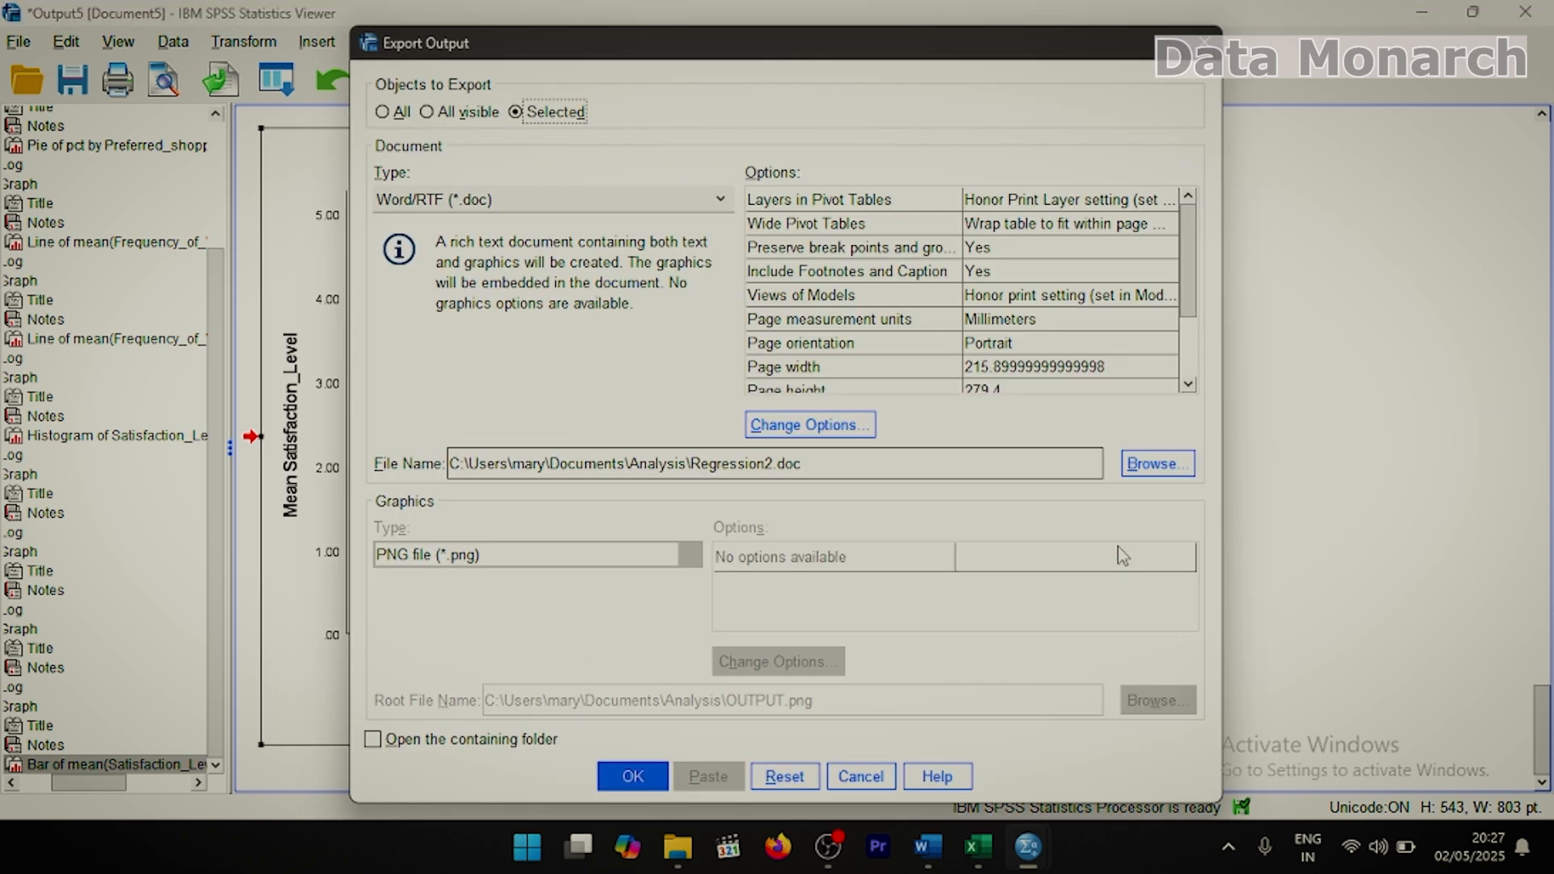
{"action": "left_click", "coordinate": [719, 202]}
{"action": "scroll", "coordinate": [606, 362], "scroll_direction": "up", "scroll_amount": 1}
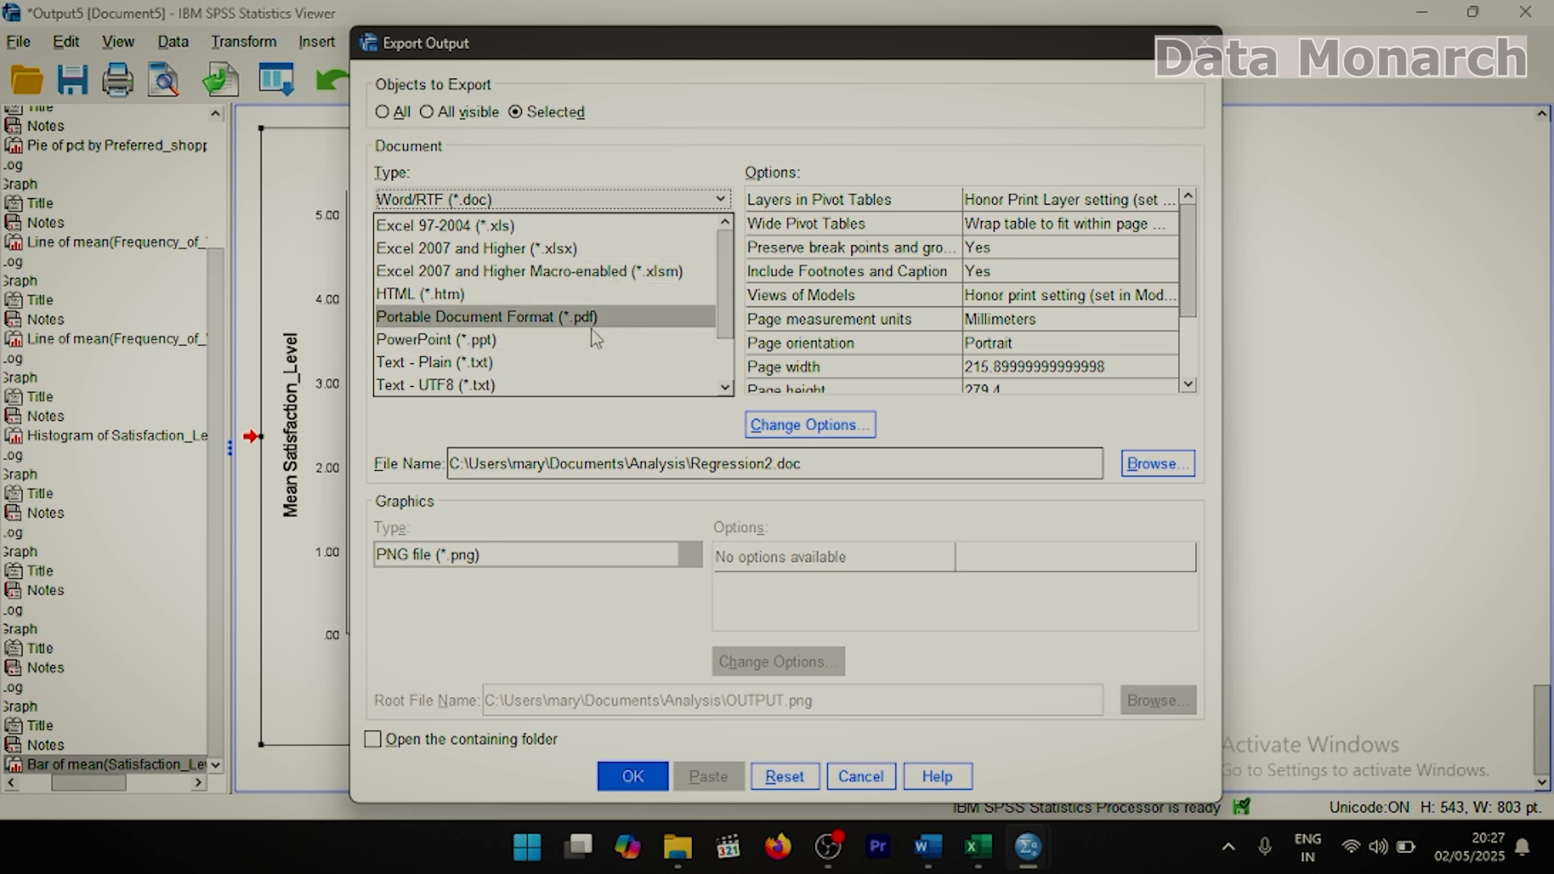
{"action": "scroll", "coordinate": [534, 372], "scroll_direction": "down", "scroll_amount": 1}
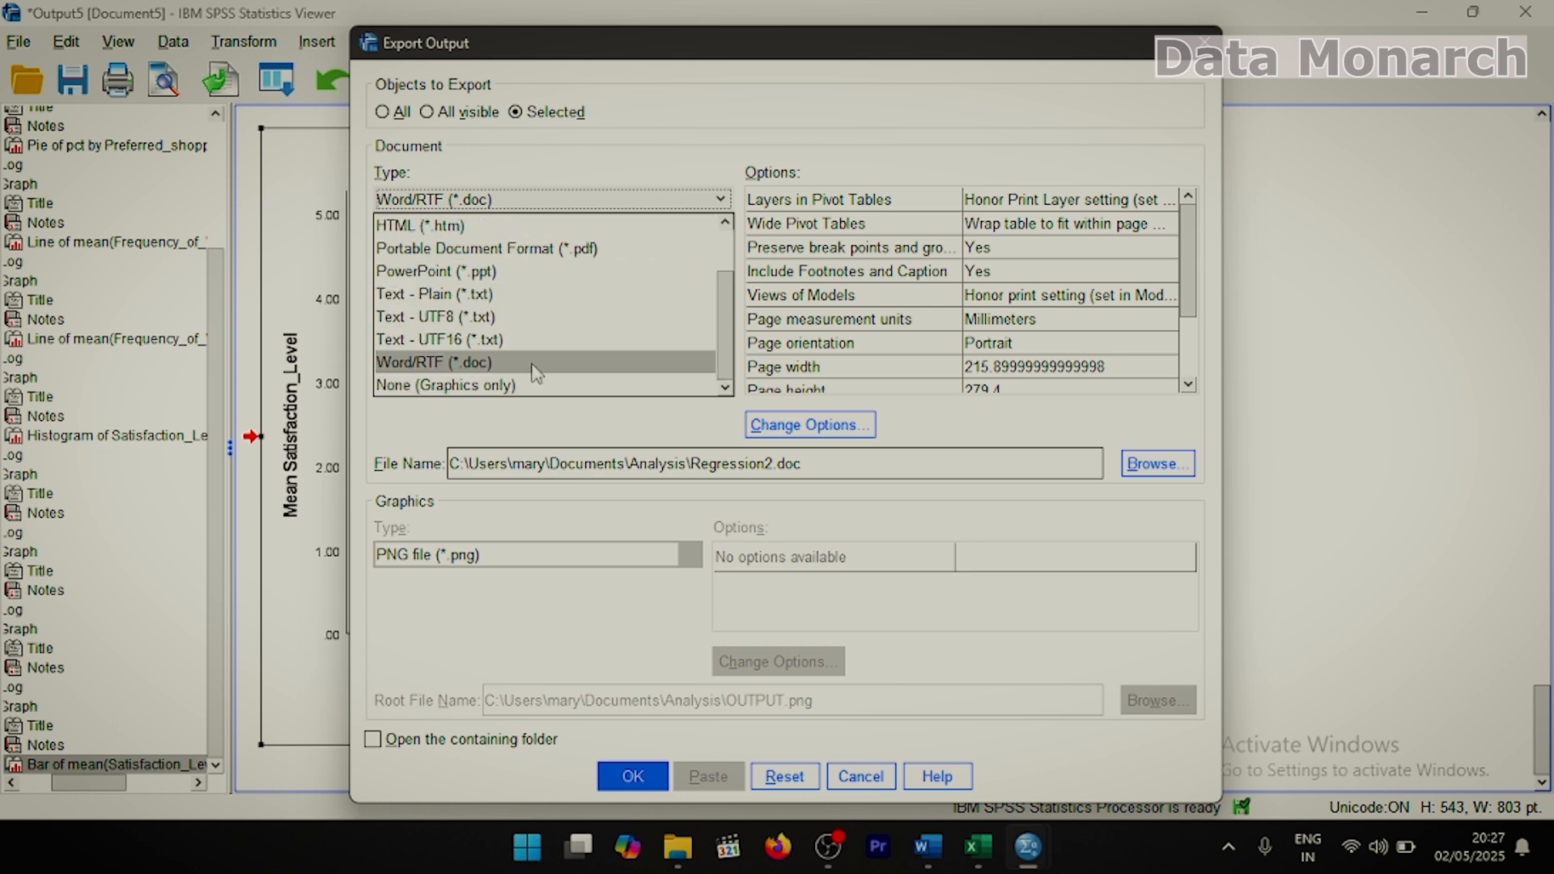
{"action": "left_click", "coordinate": [534, 364]}
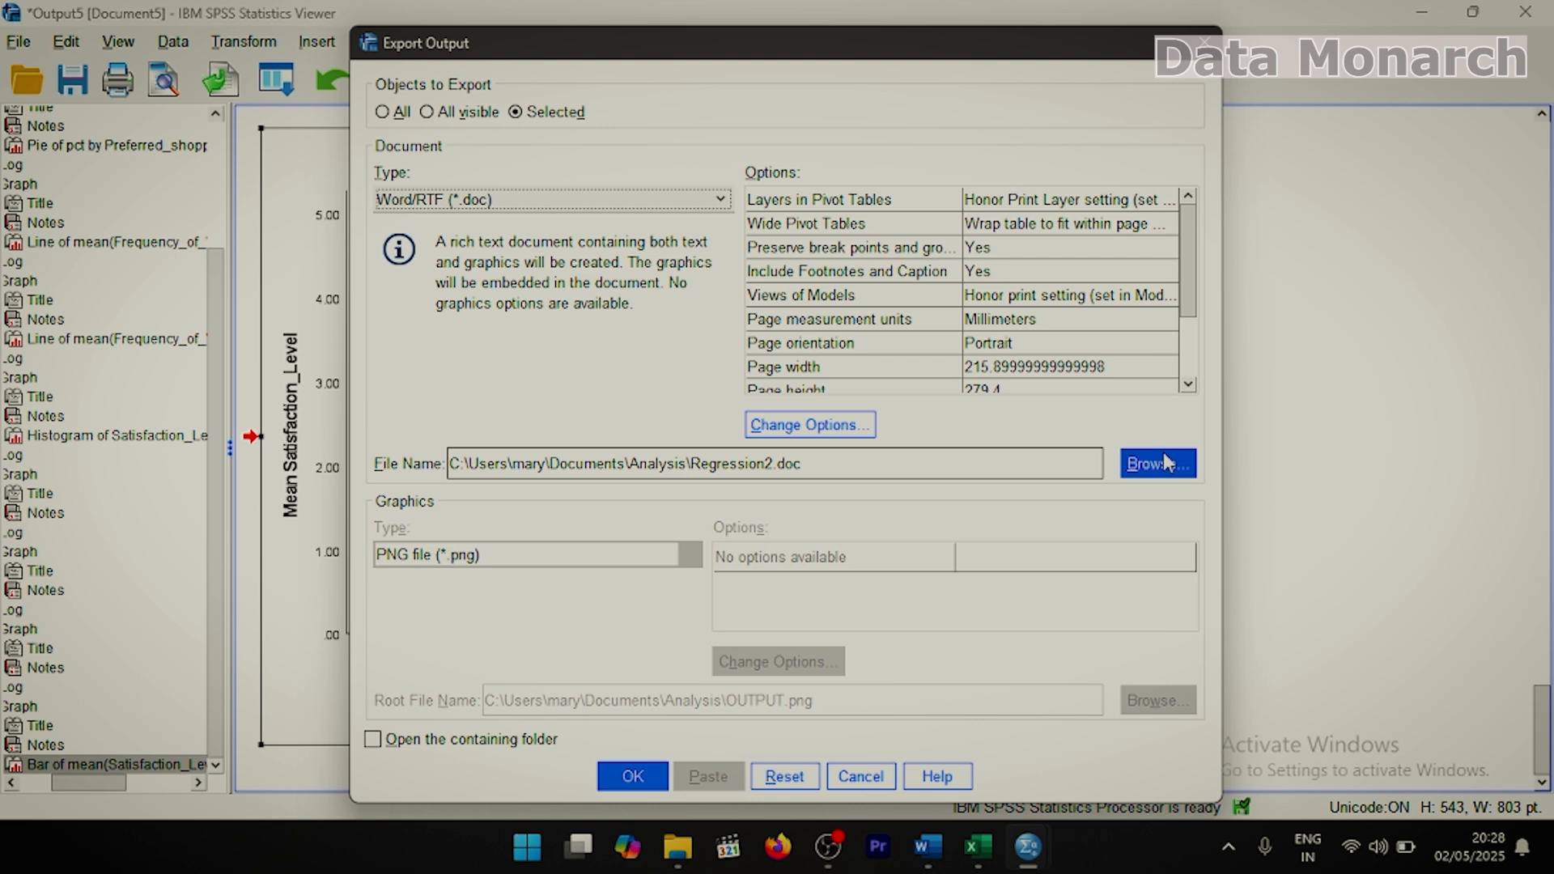
{"action": "left_click", "coordinate": [645, 782]}
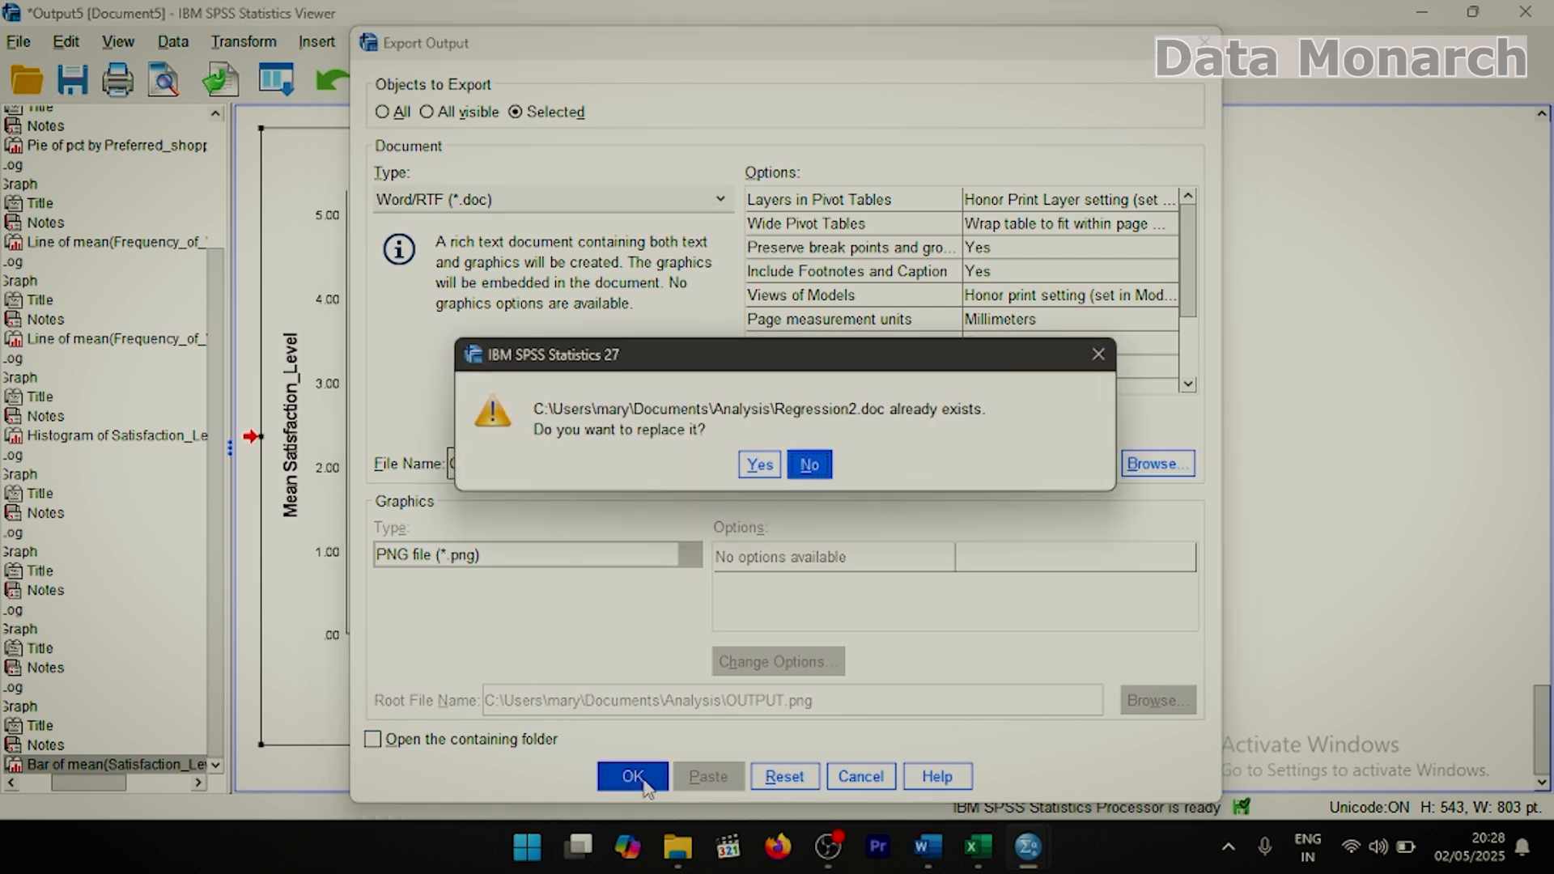